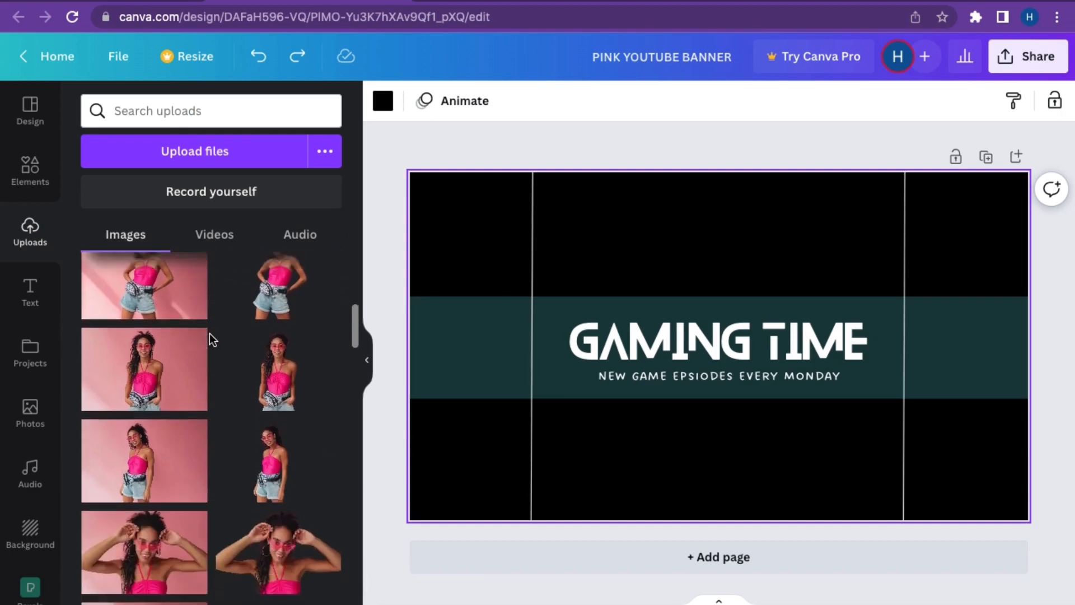
Step: Add the uploaded pink-background photo of the woman lying down in pink sunglasses to the banner
mouse_move(286, 467)
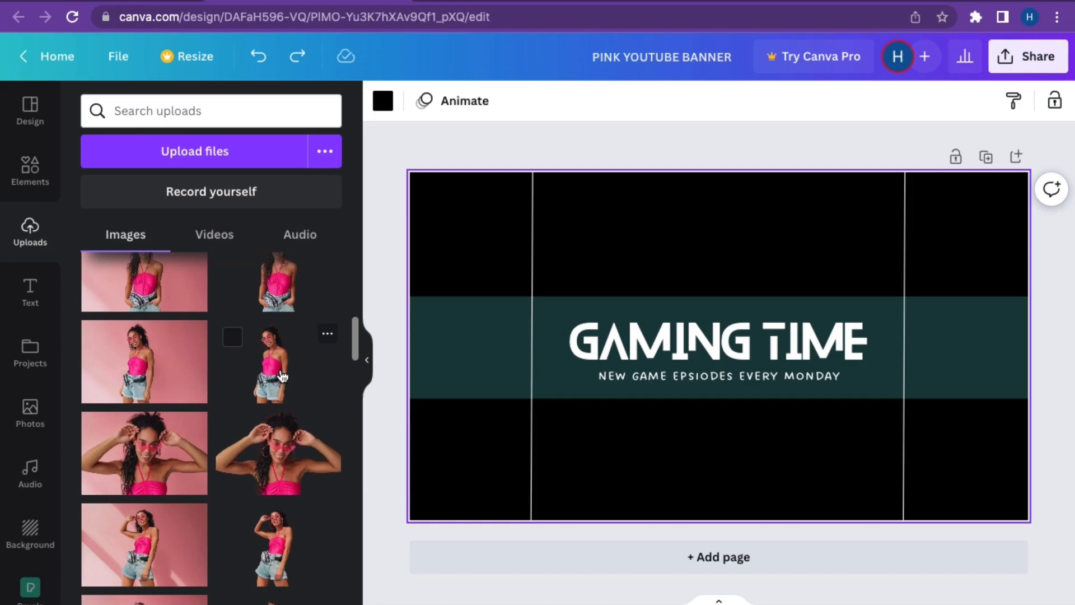
scroll(283, 375, "up", 5)
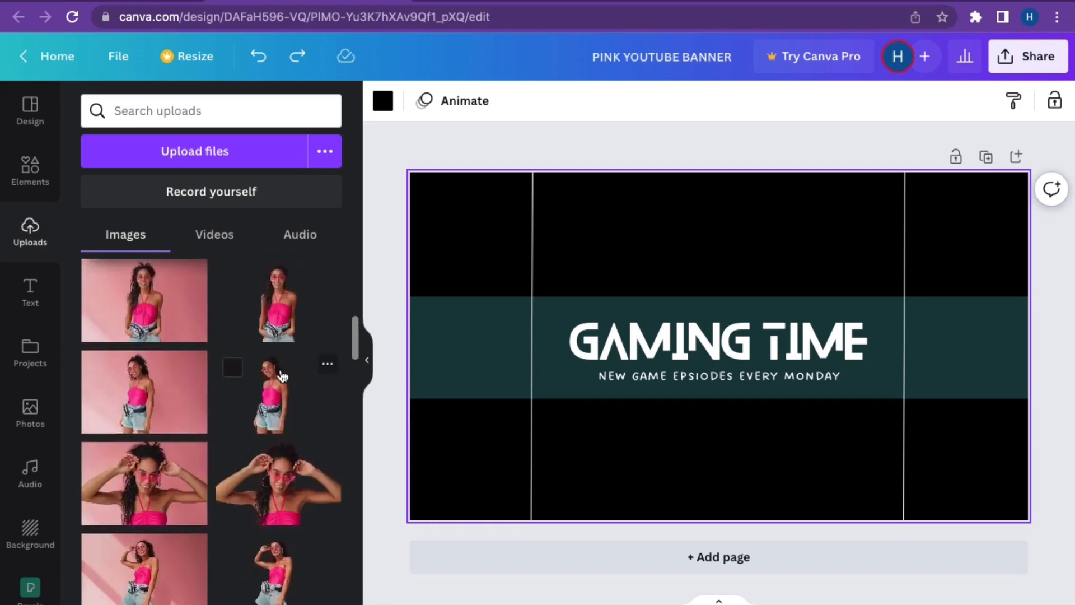
scroll(282, 376, "up", 3)
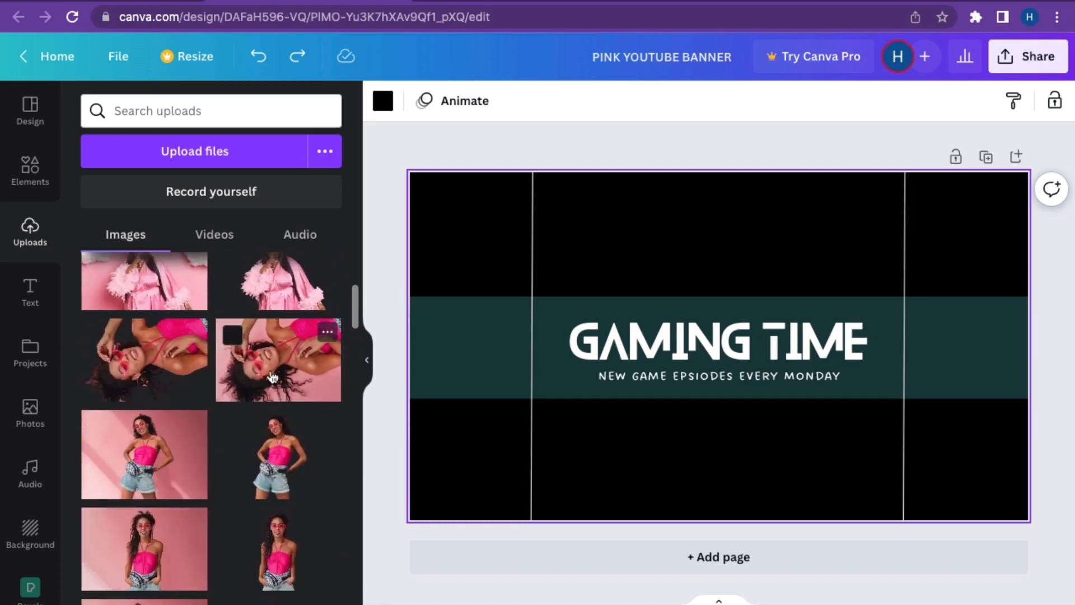
scroll(280, 374, "down", 3)
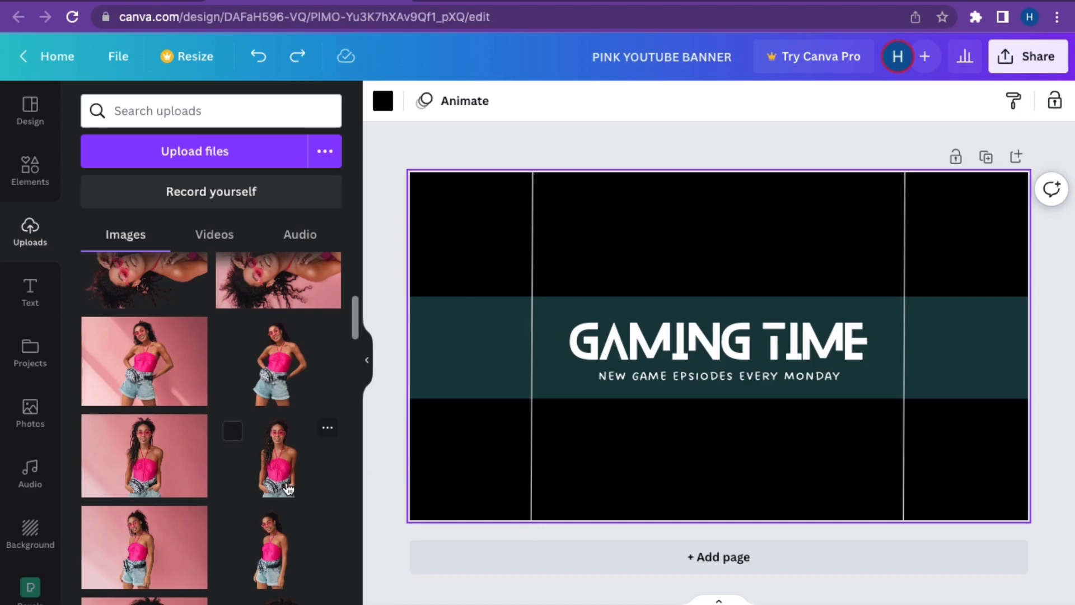
scroll(282, 445, "up", 2)
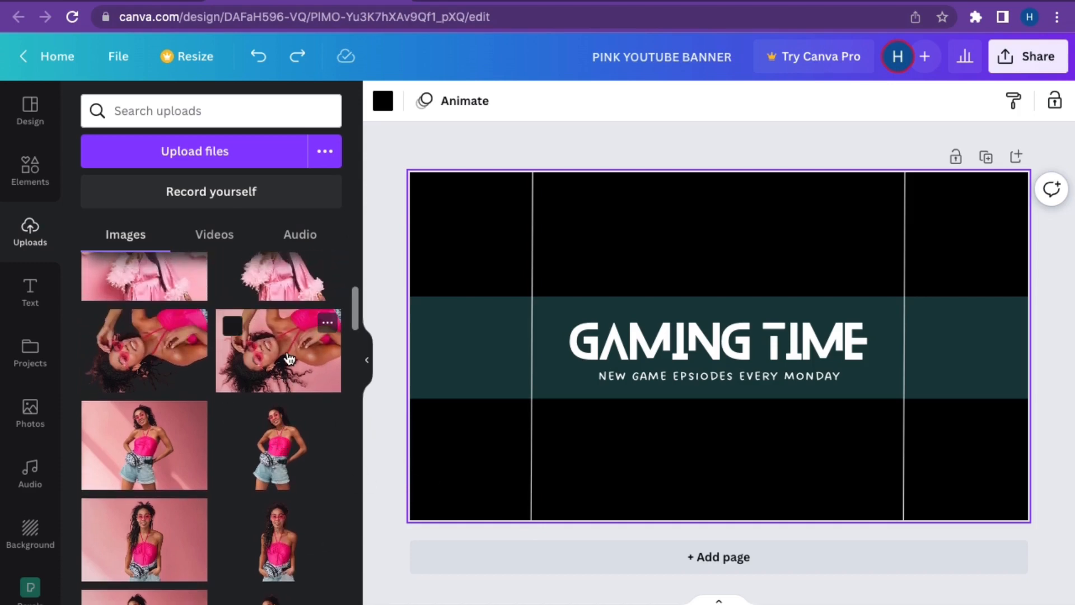
left_click(289, 358)
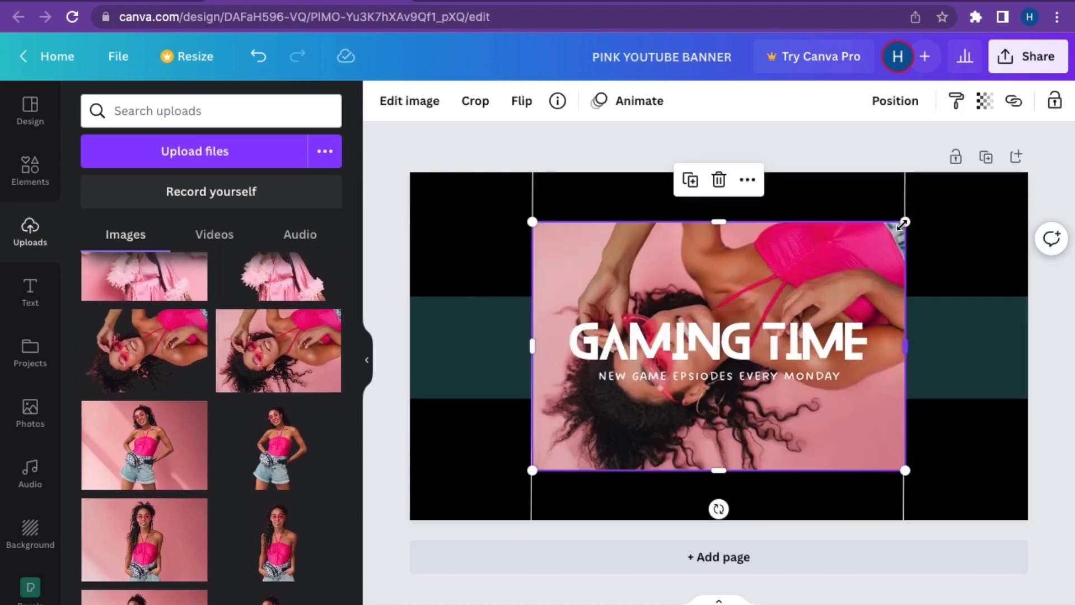
Step: Shrink the photo and crop it to fill the band's left end, from the banner edge to the left margin line
left_click_drag(902, 223, 658, 386)
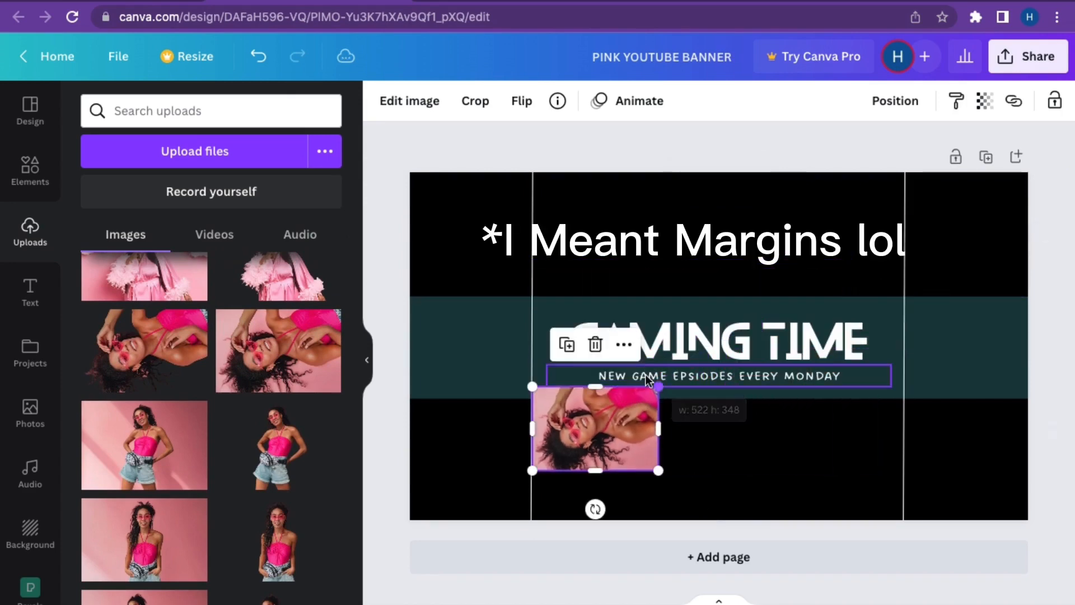
left_click_drag(613, 424, 537, 415)
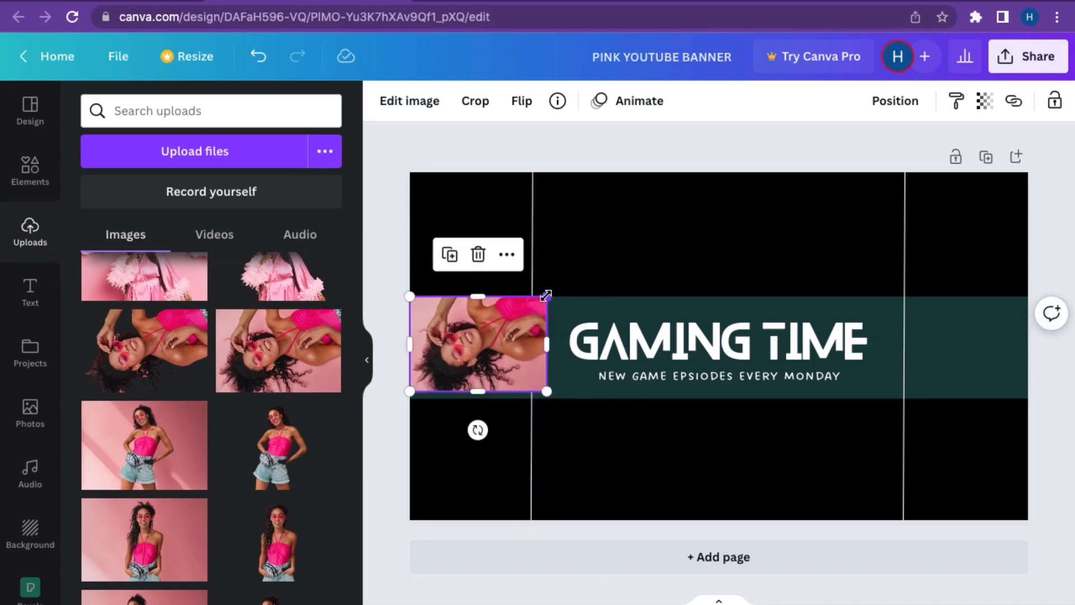
left_click_drag(546, 295, 480, 300)
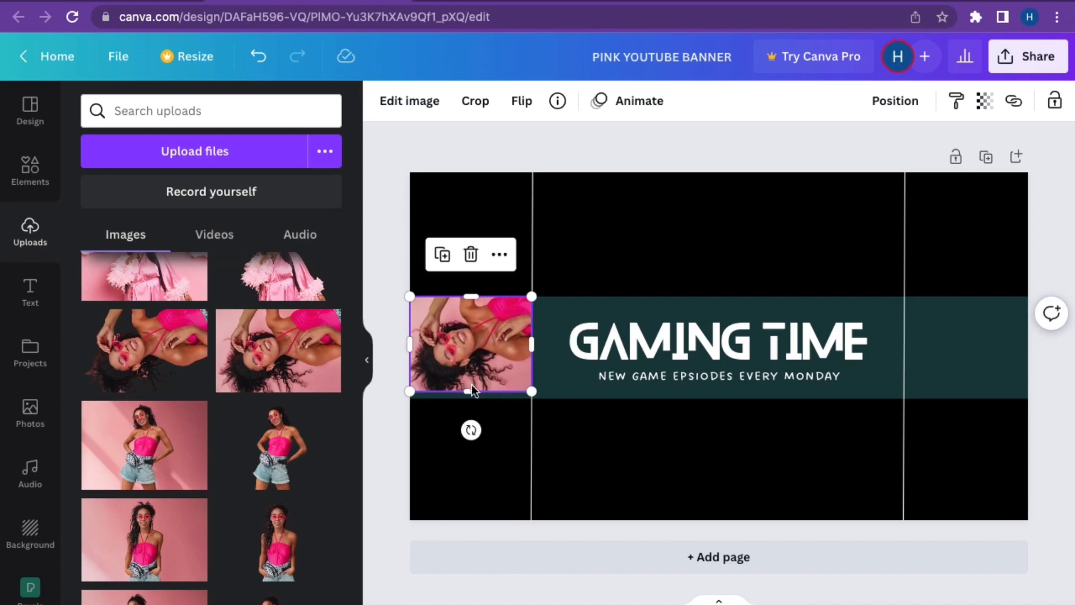
left_click_drag(472, 391, 474, 395)
left_click(522, 439)
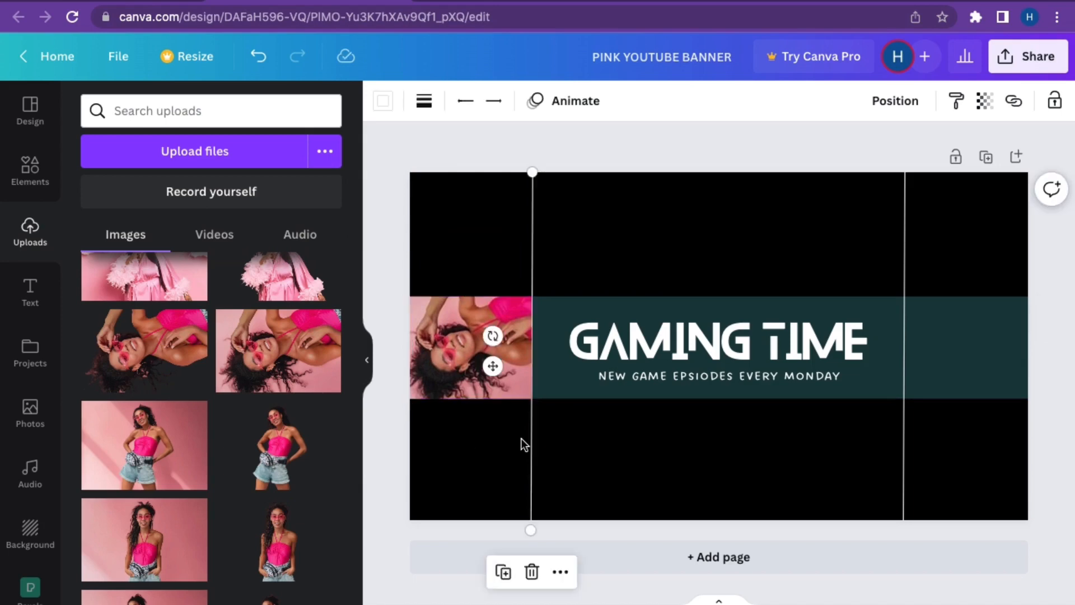
left_click(610, 439)
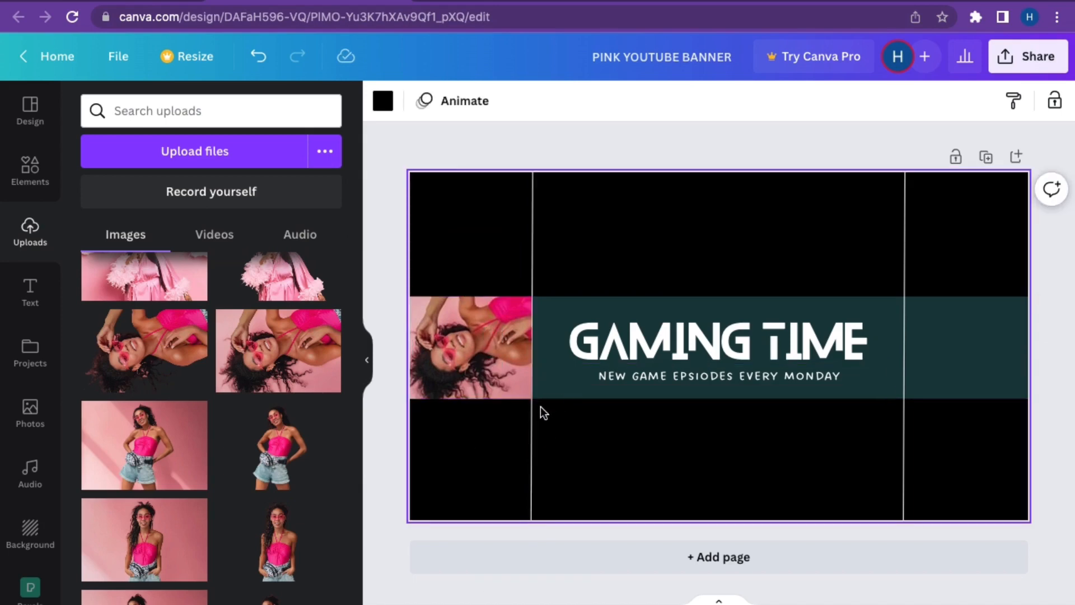
Step: Duplicate the left photo and fit the copy into the band's right end, beyond the right margin line
left_click(502, 375)
left_click(444, 255)
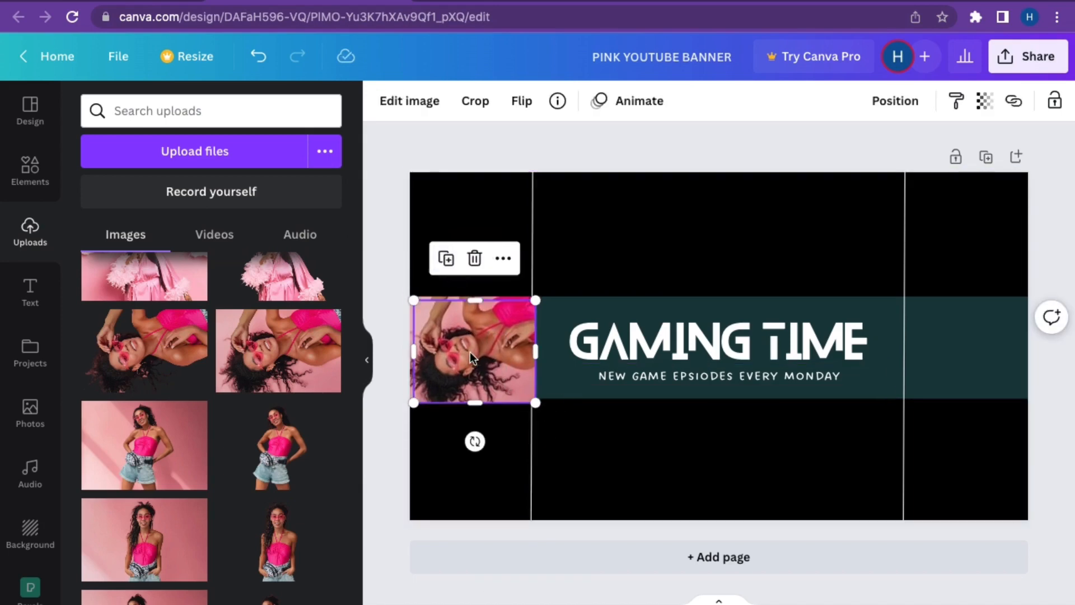
left_click_drag(469, 350, 956, 347)
left_click(983, 452)
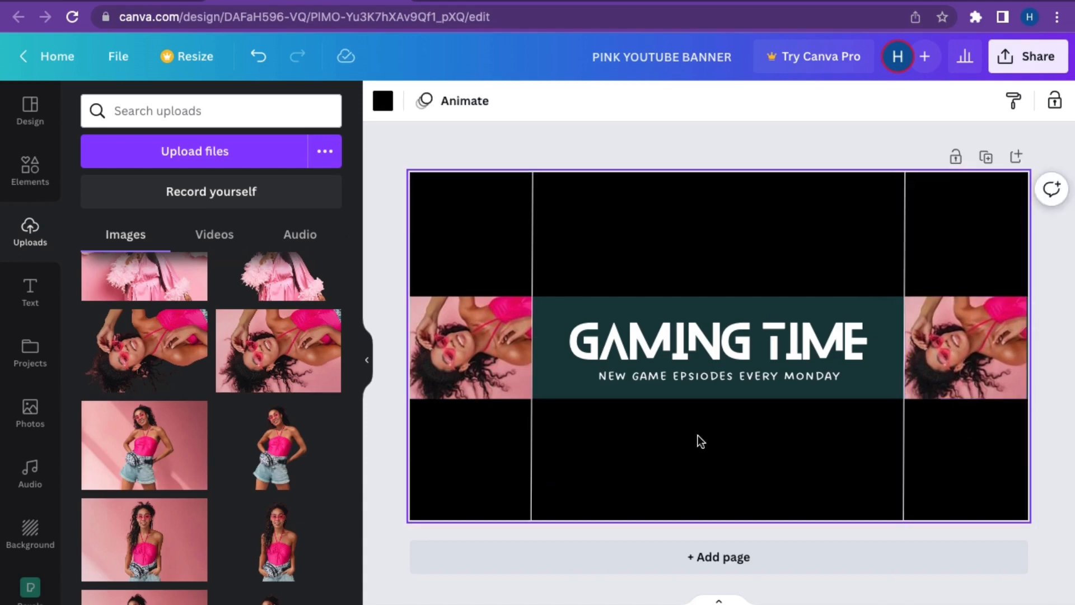
Step: Delete the "GAMING TIME" title and the "NEW GAME EPSIODES EVERY MONDAY" tagline
left_click(679, 346)
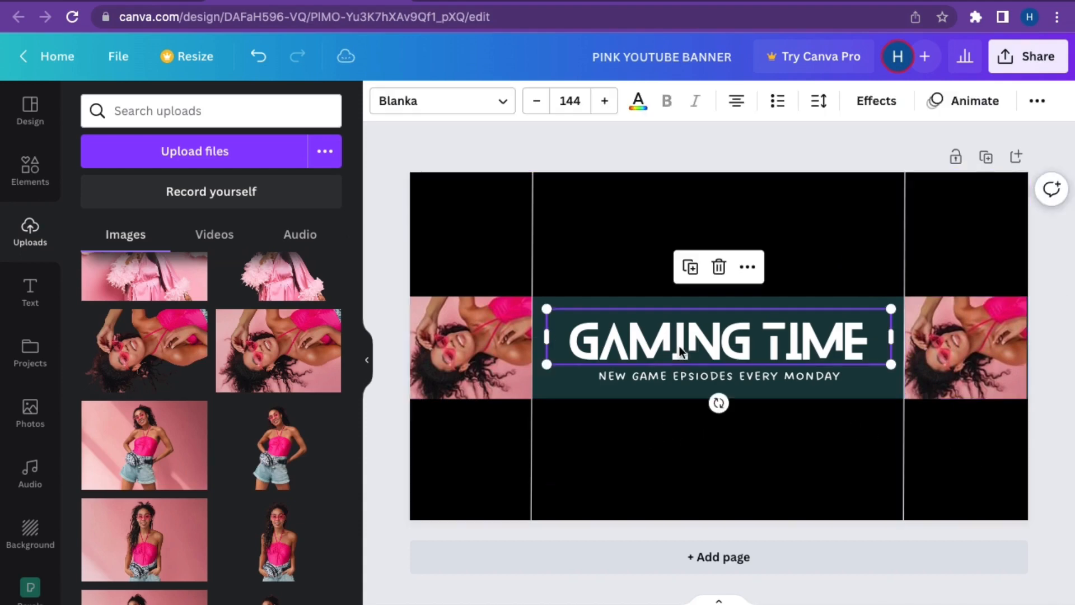
left_click(719, 267)
left_click(696, 370)
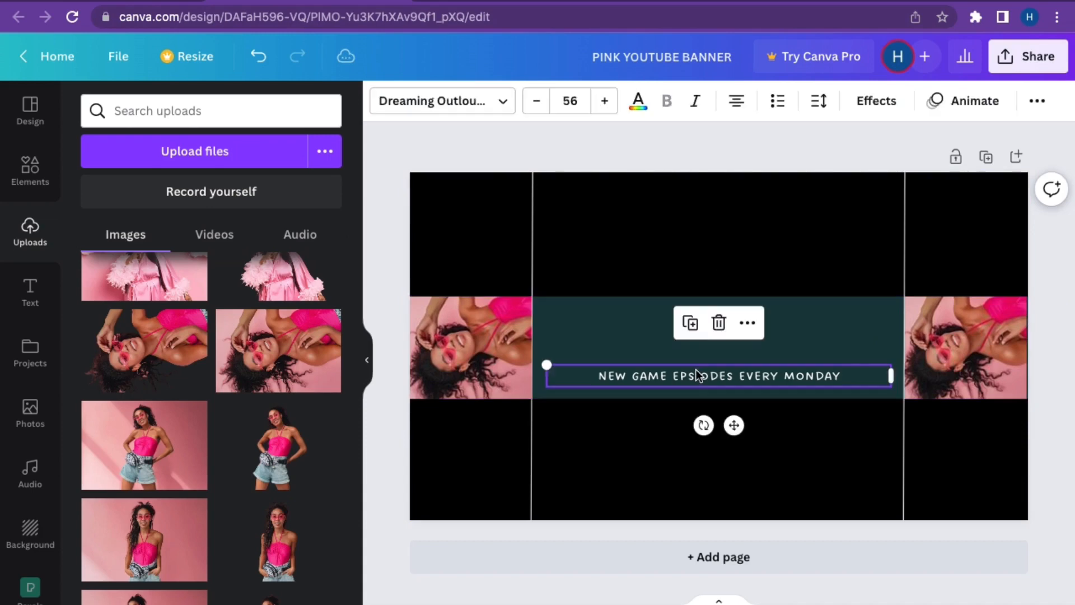
left_click(719, 318)
Step: Recolor the dark green center band with the light pink from the photo colors
left_click(672, 325)
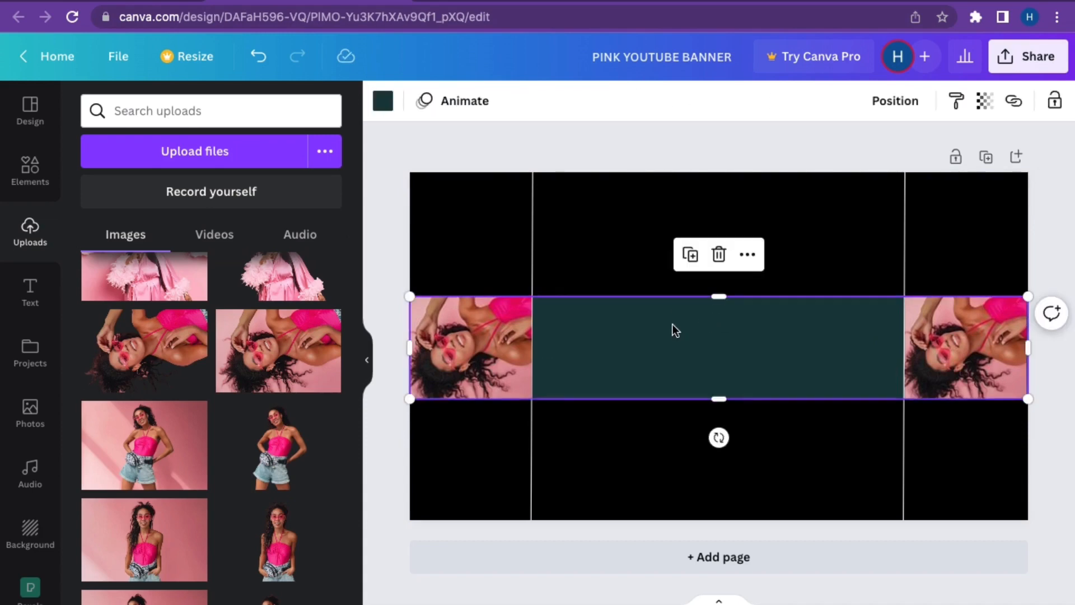
left_click(383, 102)
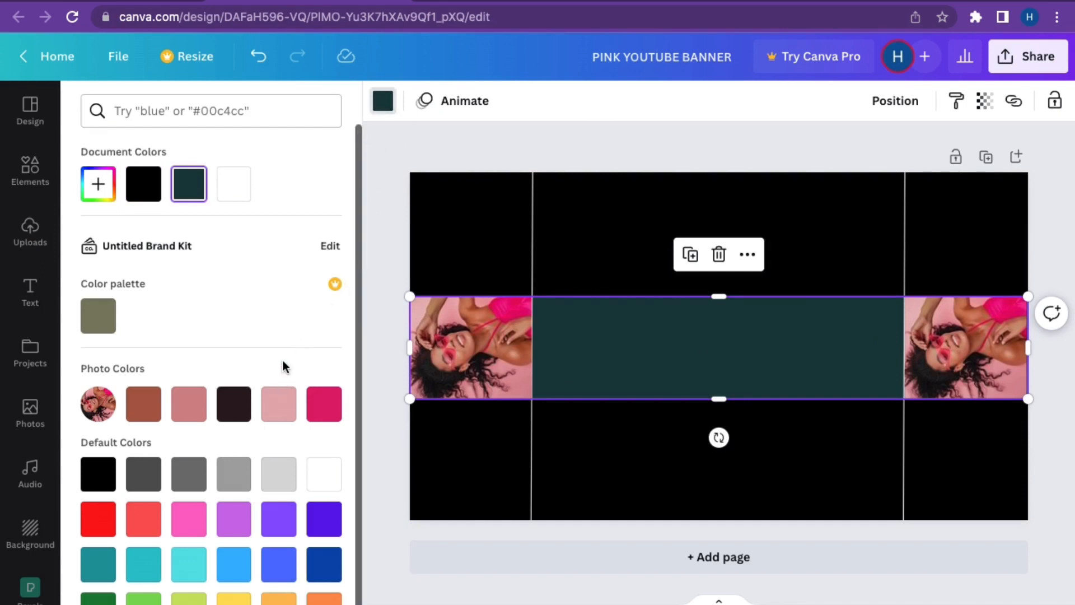
left_click(274, 404)
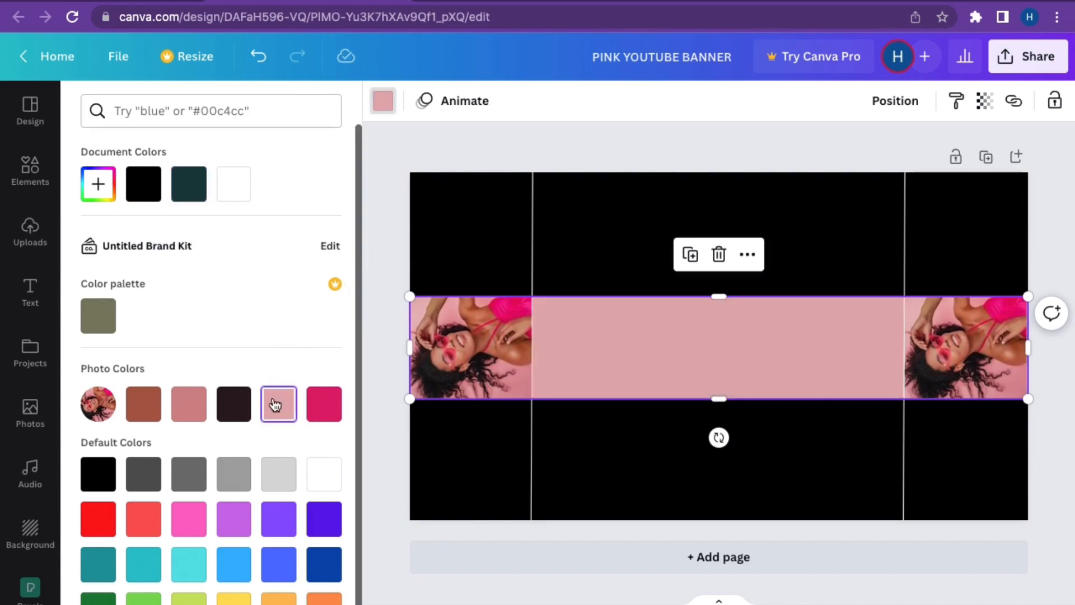
Step: Change the banner's black background to white from the document colors
left_click(499, 488)
left_click(499, 488)
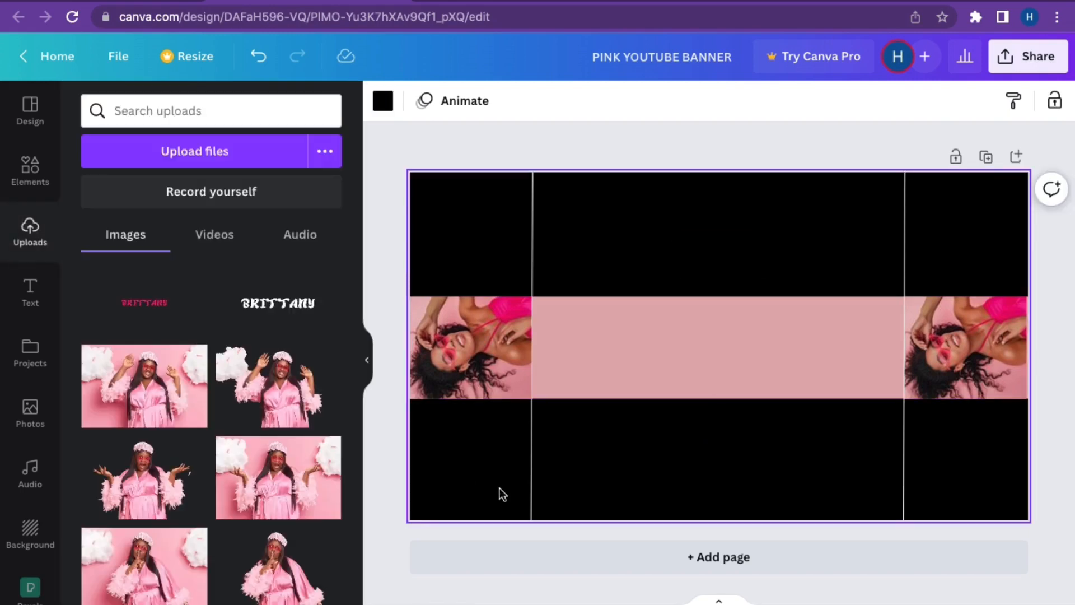
left_click(390, 111)
left_click(235, 194)
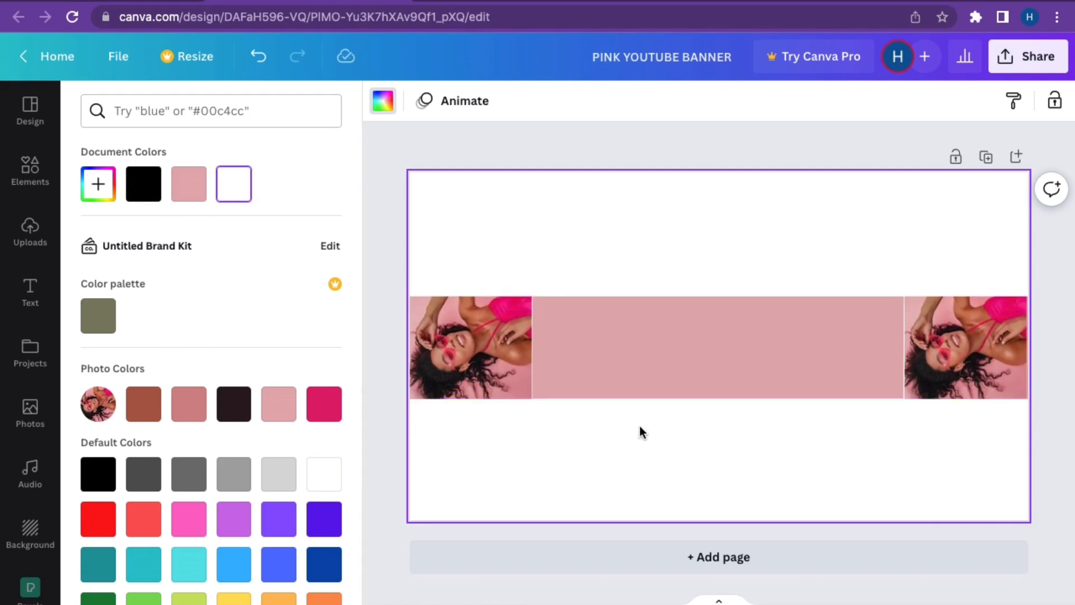
Step: Add the uploaded background-free cutout of the woman posing with her hands on her hips
left_click(636, 377)
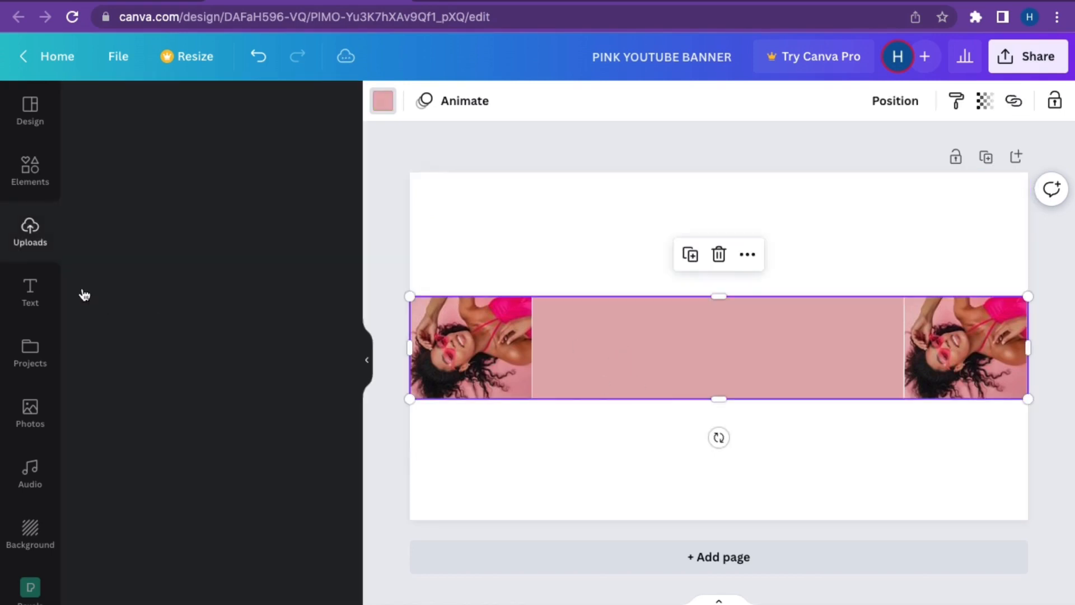
scroll(231, 454, "down", 5)
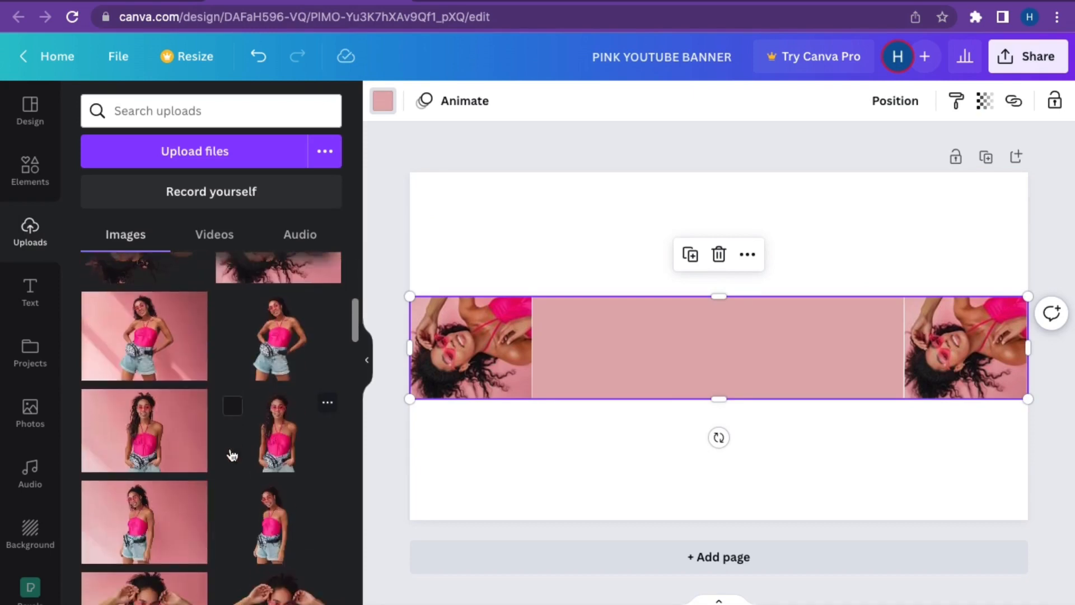
scroll(232, 454, "down", 3)
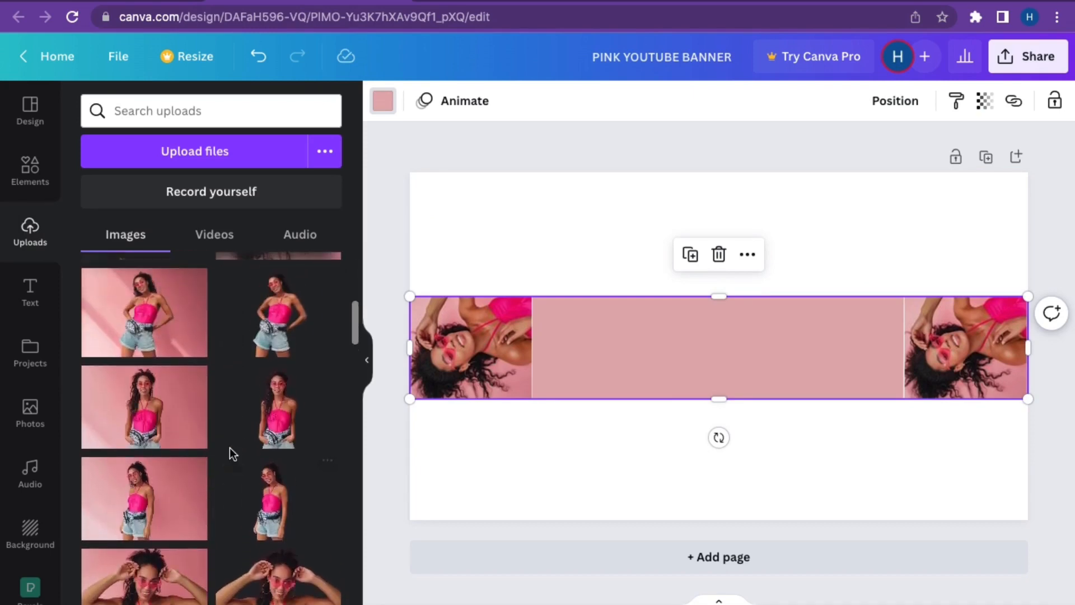
scroll(232, 454, "down", 1)
scroll(233, 454, "up", 1)
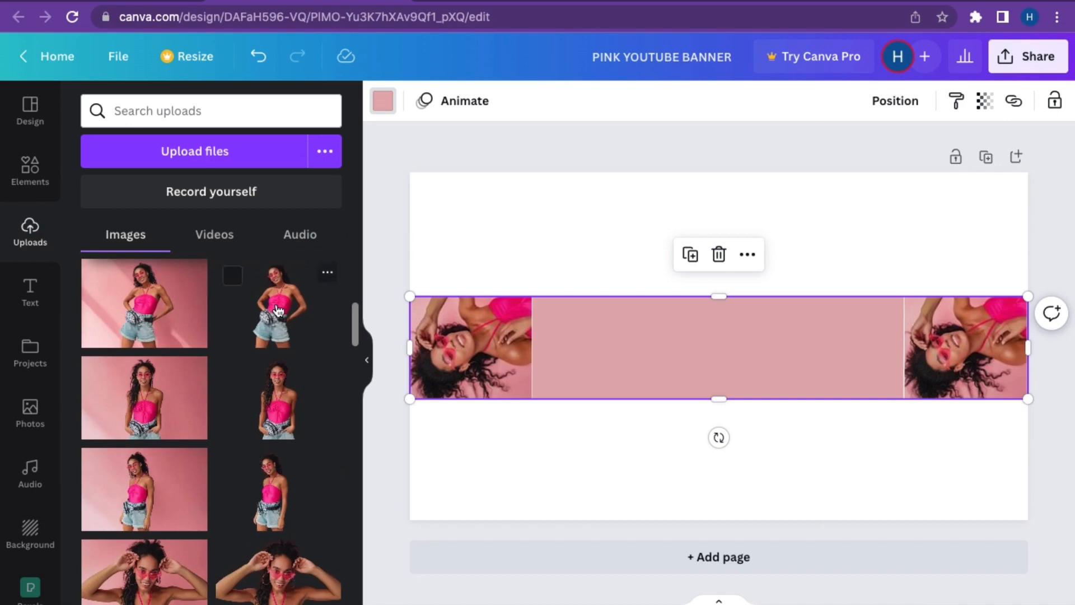
left_click(278, 311)
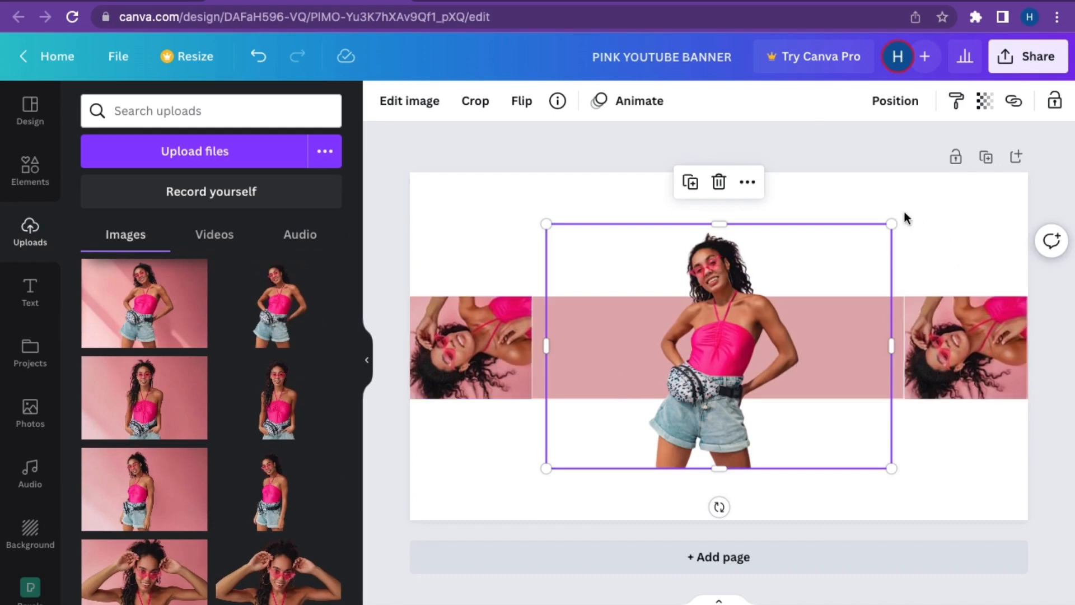
Step: Place the cutout just inside the left margin line and scale it so the figure fills the pink band's height
left_click_drag(858, 264, 678, 398)
left_click_drag(597, 442, 548, 369)
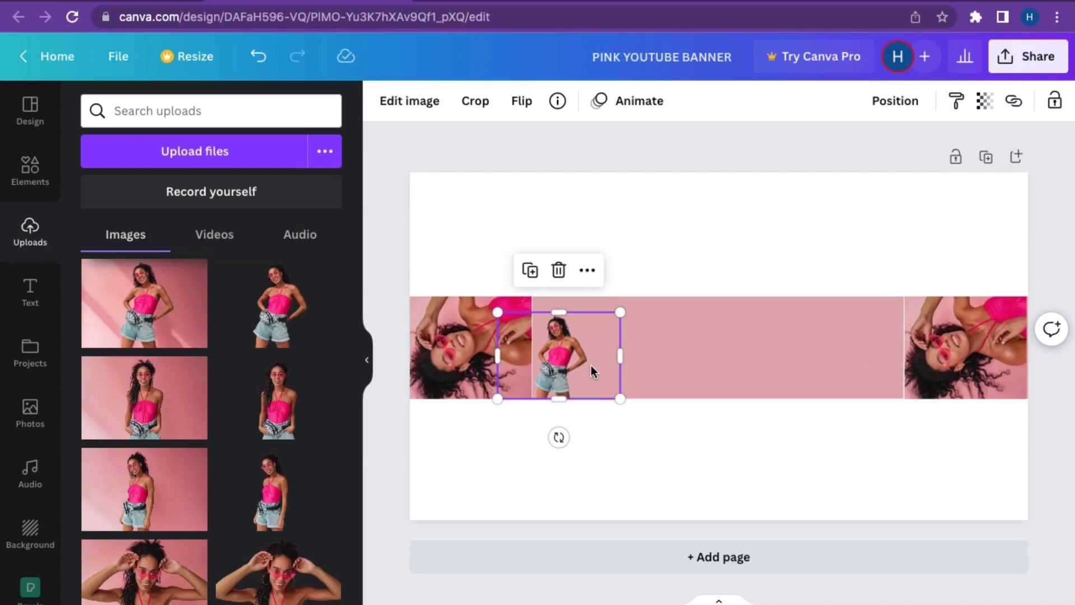
scroll(590, 365, "up", 5)
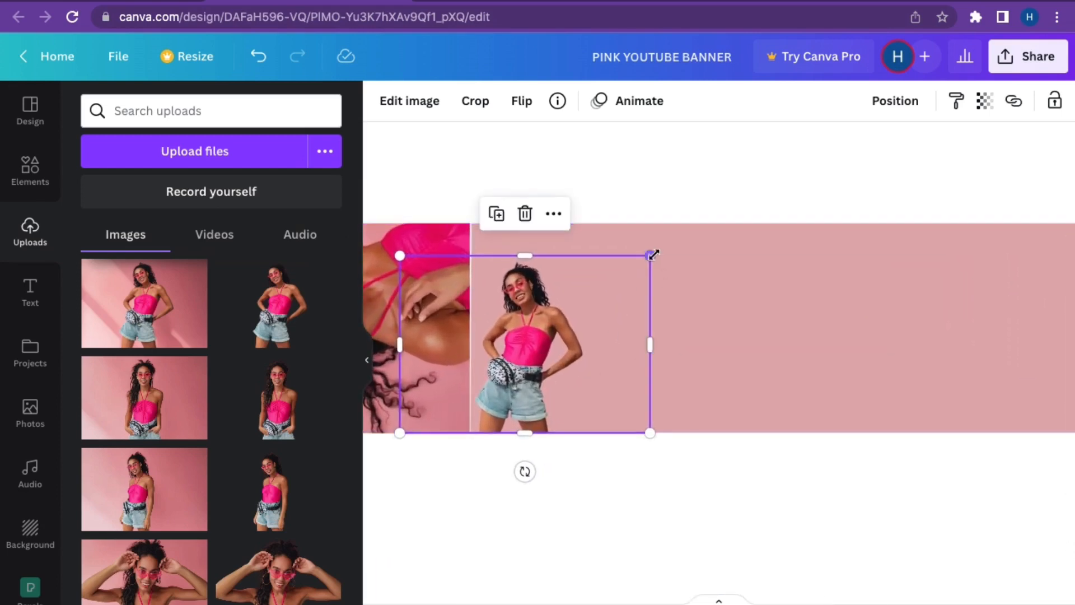
left_click_drag(651, 253, 698, 196)
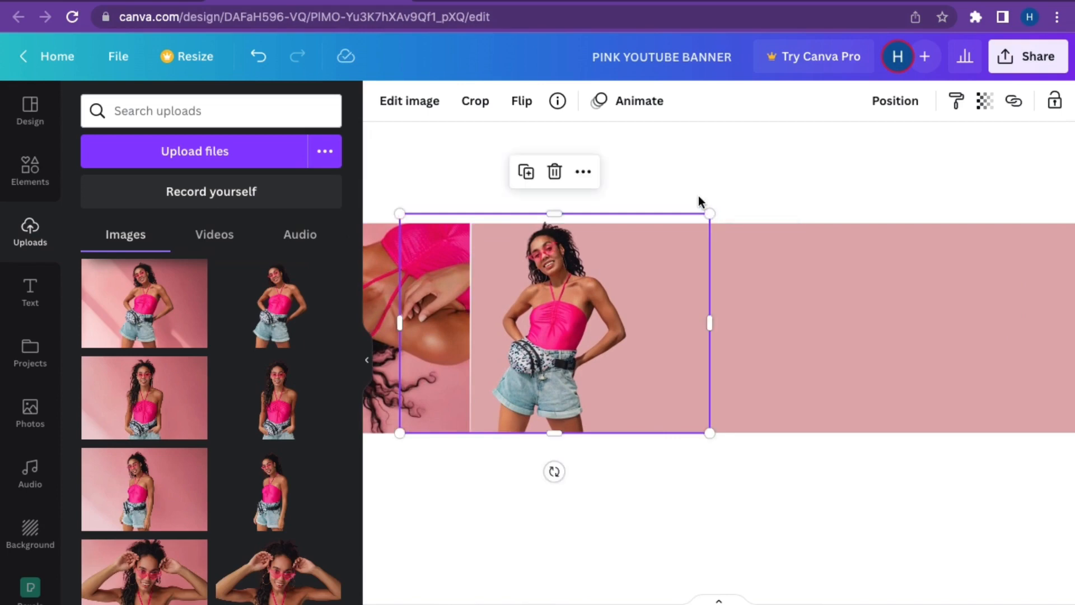
left_click(741, 482)
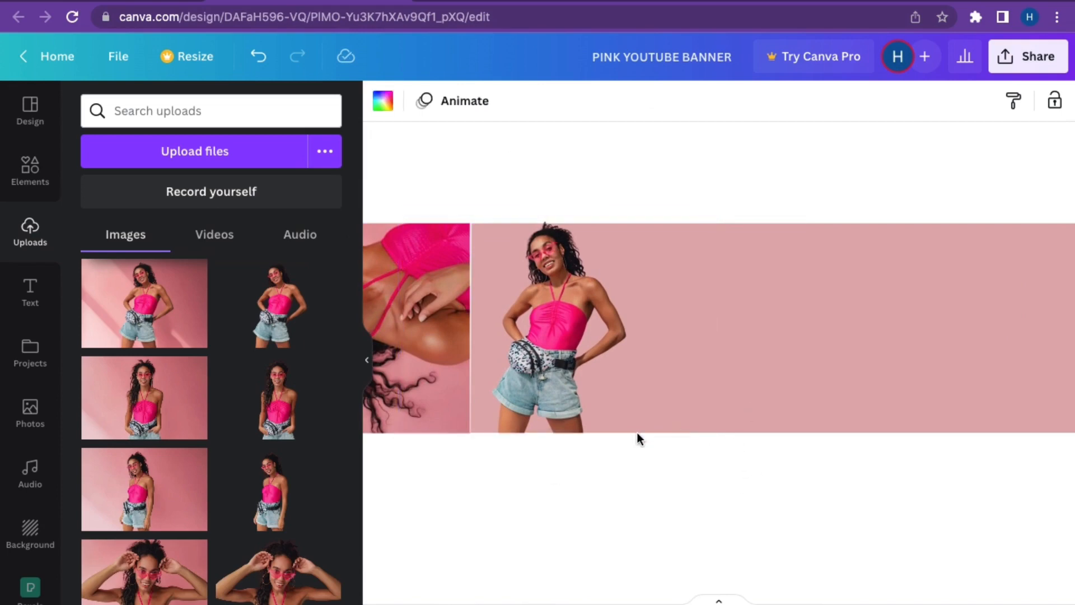
Step: Set the cutout's transparency to 64 and nudge it slightly left, closer to the margin line
scroll(636, 432, "down", 3)
scroll(637, 432, "right", 3)
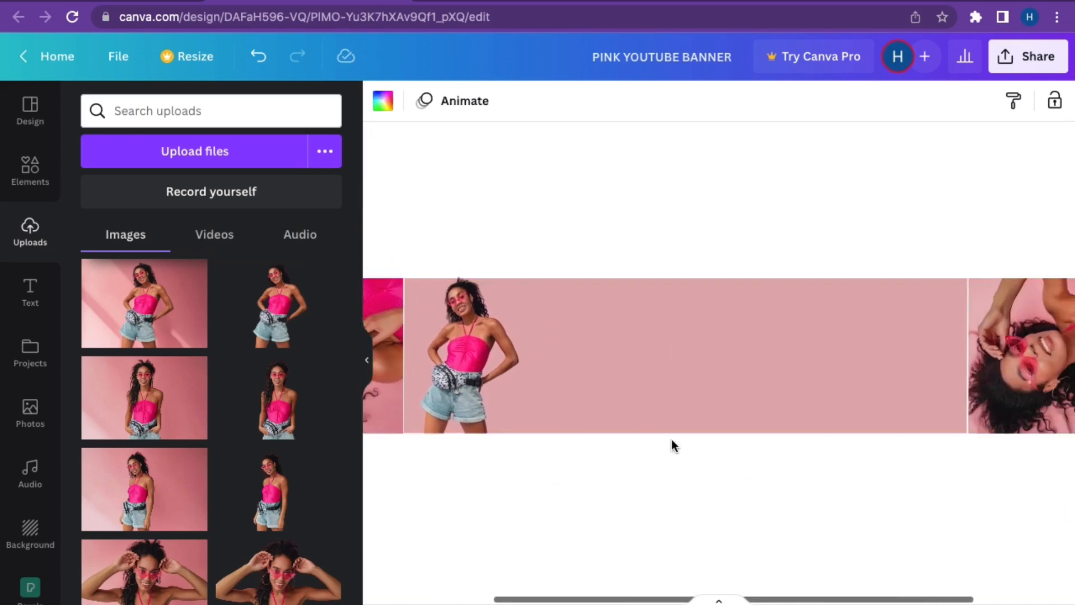
left_click(482, 369)
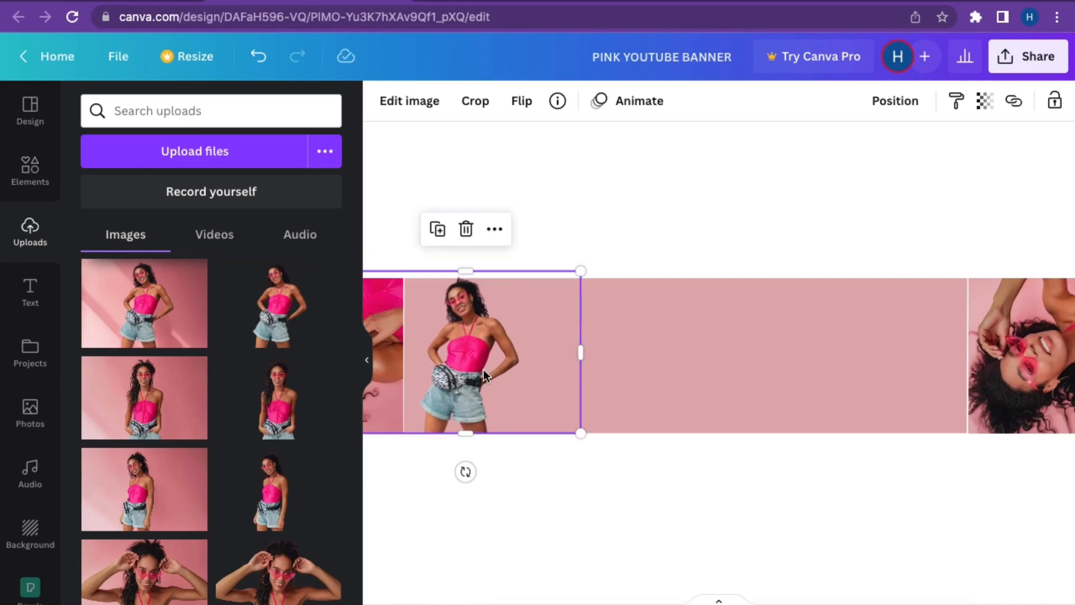
left_click(985, 101)
left_click_drag(984, 168, 927, 172)
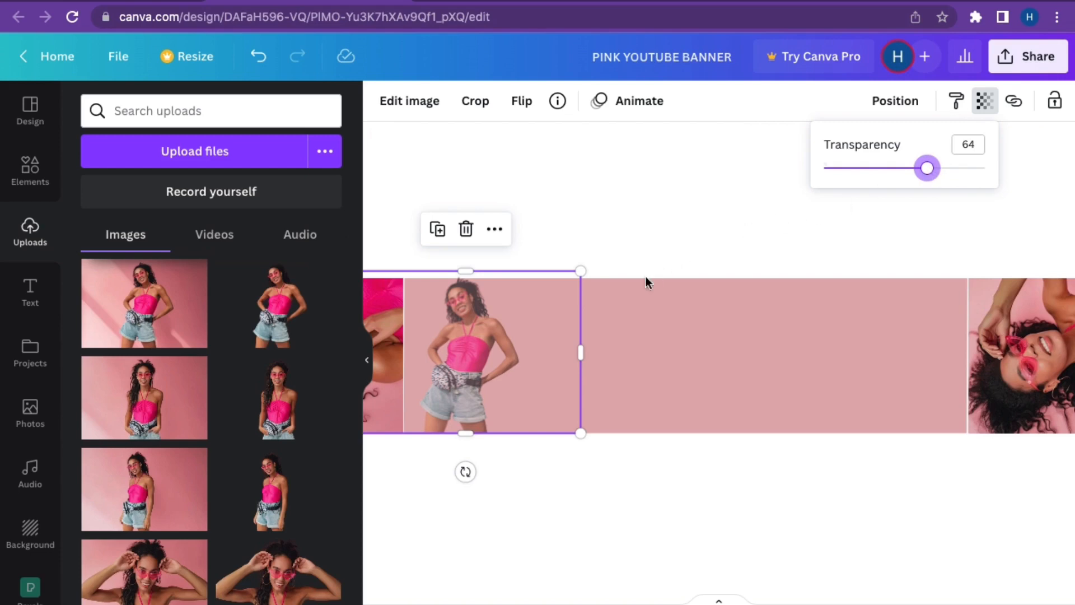
left_click_drag(496, 340, 489, 342)
left_click(523, 499)
Step: Duplicate the faded cutout three times, spacing the copies evenly in a row along the pink band
left_click(462, 311)
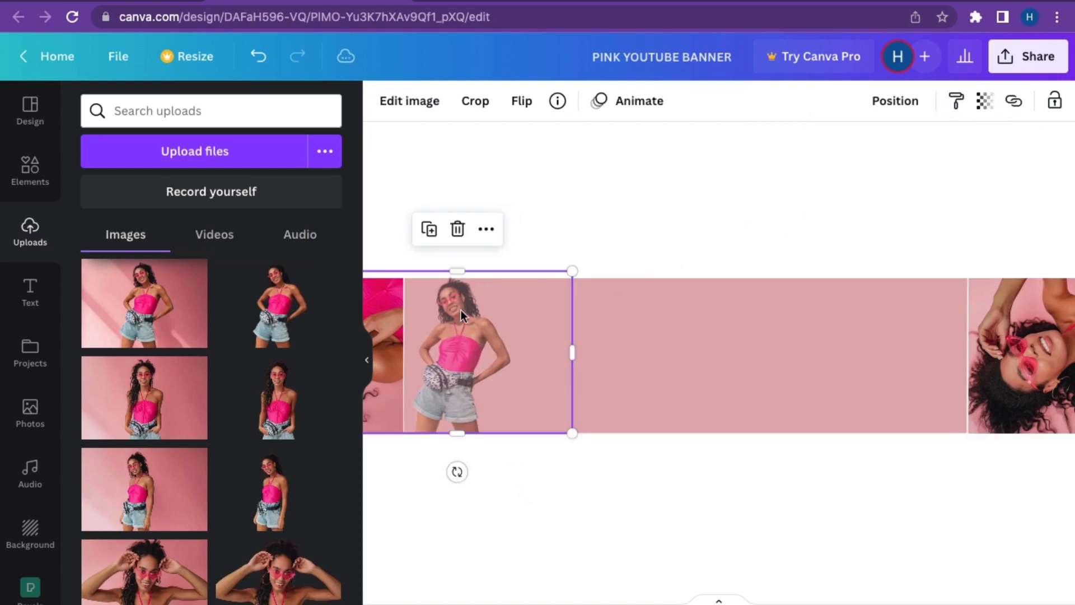
left_click(429, 229)
left_click_drag(516, 361, 546, 353)
left_click(520, 228)
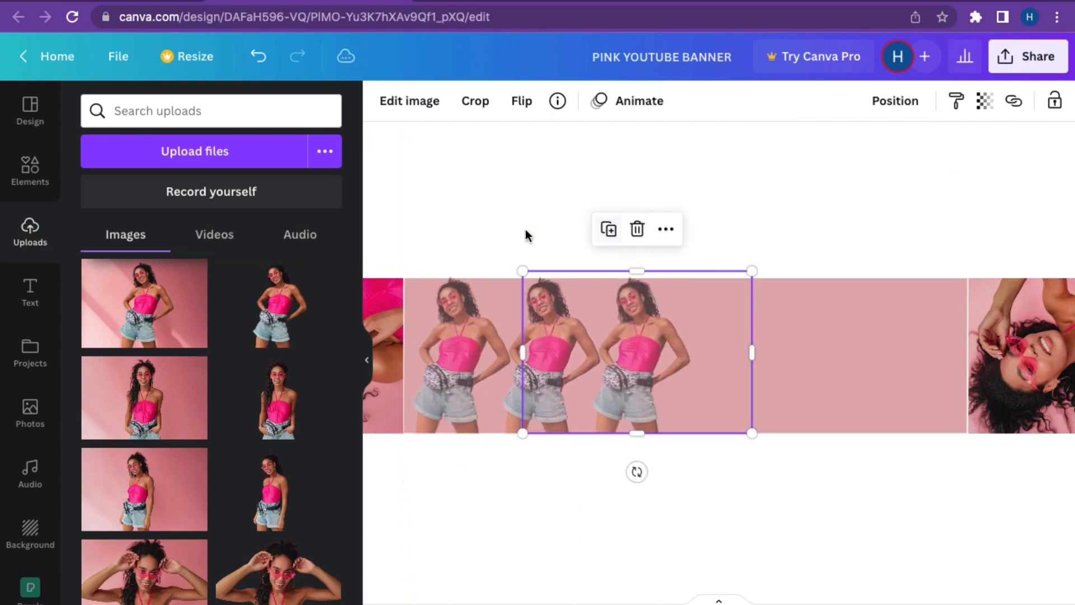
left_click(610, 231)
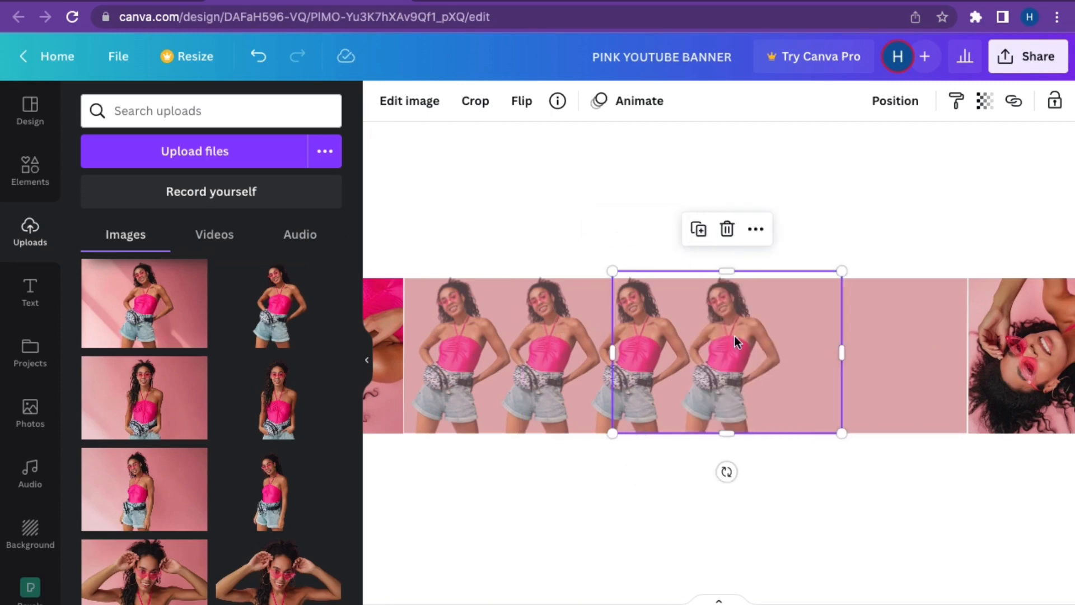
Step: Extend the row with two more copies of the faded cutout, filling the pink band up to the right margin line
left_click_drag(734, 336, 835, 340)
left_click(614, 234)
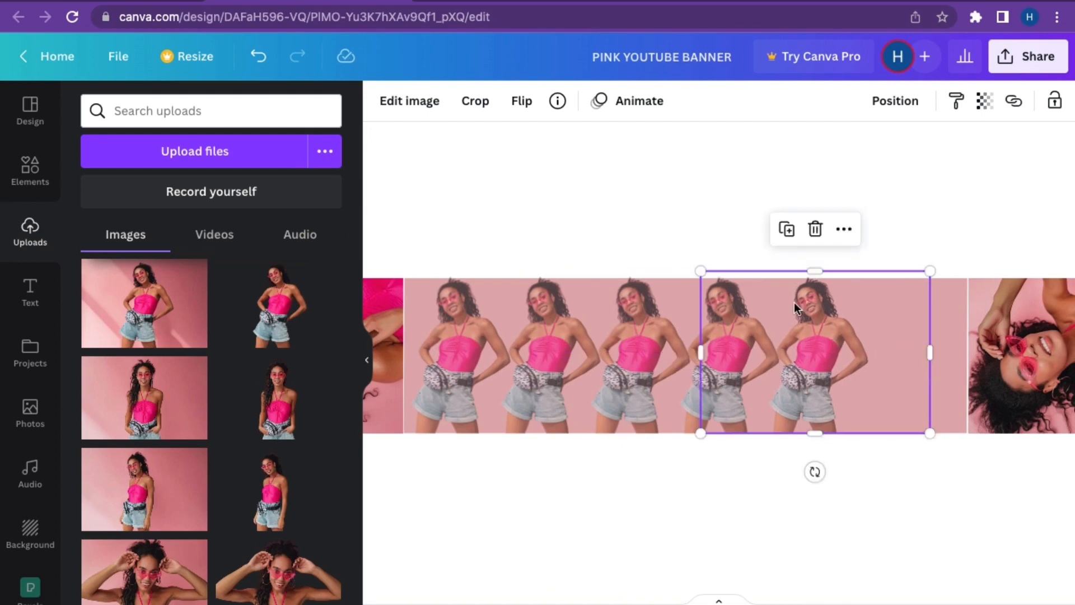
left_click(787, 229)
left_click_drag(992, 365, 922, 370)
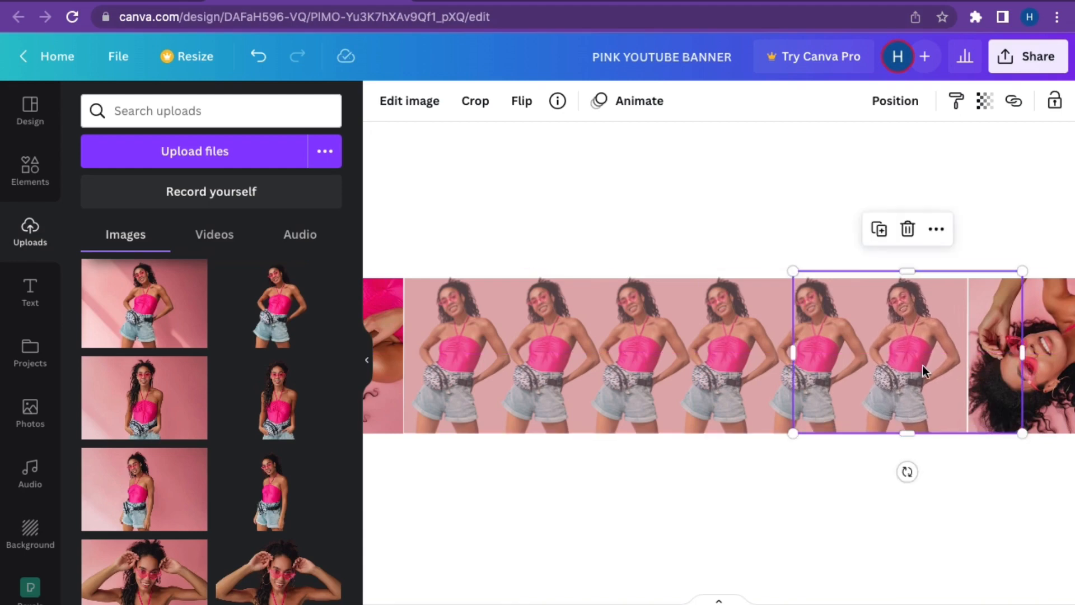
left_click(867, 506)
Step: Nudge the last three faded figures slightly to the right so the row of six is evenly spaced
left_click_drag(910, 352, 686, 379)
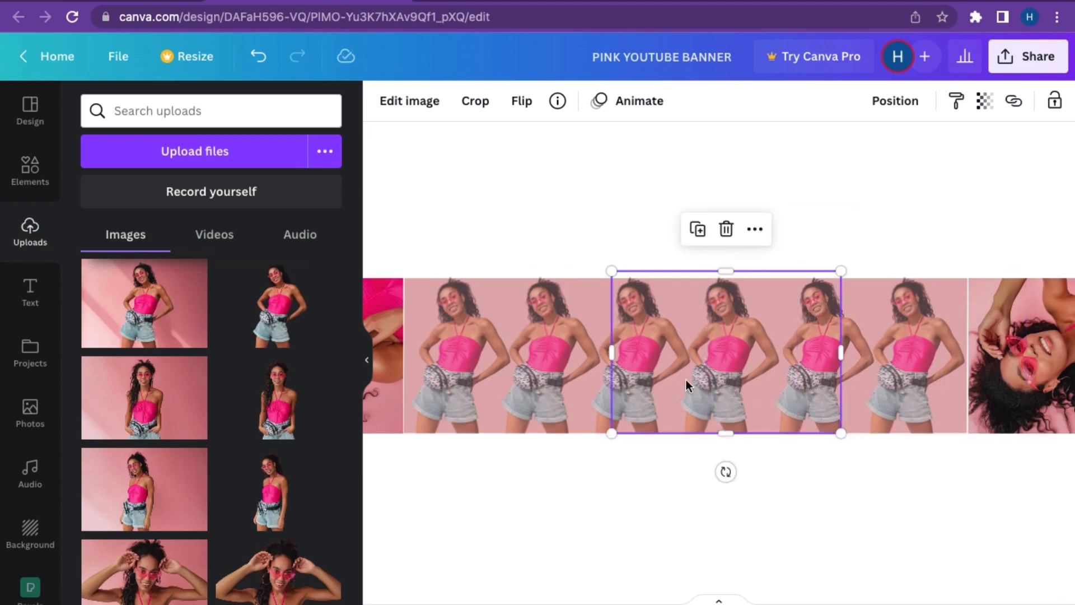
left_click(706, 378)
left_click(691, 381)
left_click_drag(691, 381, 698, 378)
left_click(622, 449)
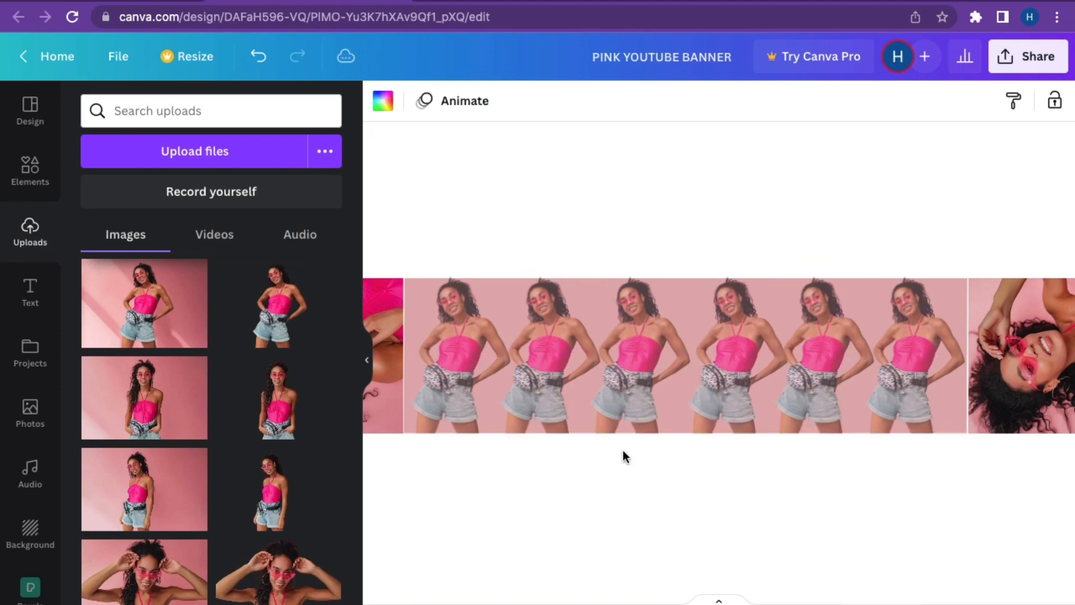
Step: Add the uploaded background-free cutout of the woman with both hands raised to her head
scroll(622, 449, "up", 3)
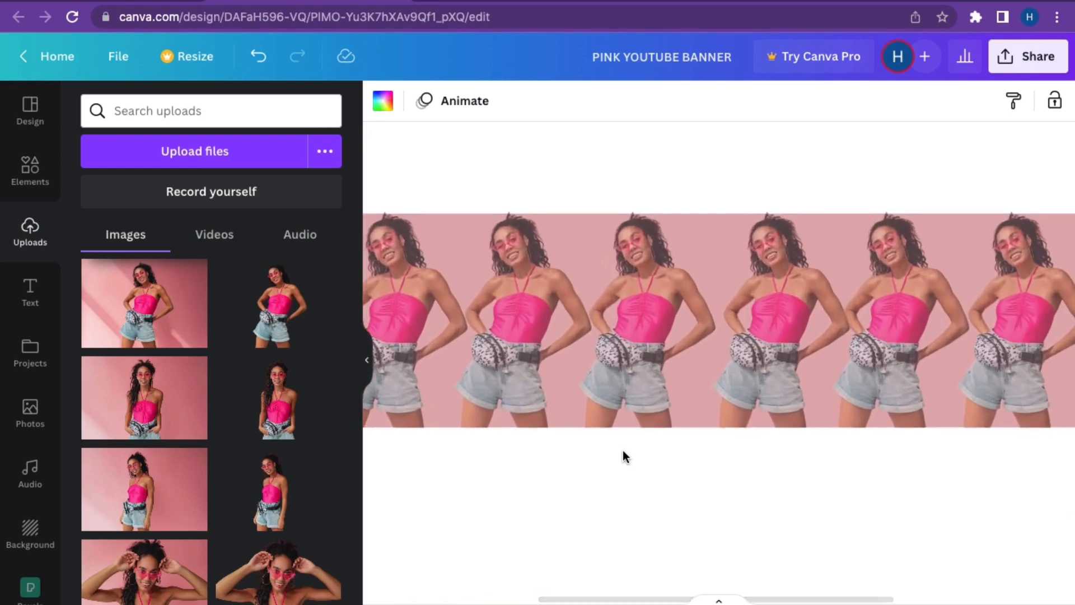
scroll(622, 450, "down", 3)
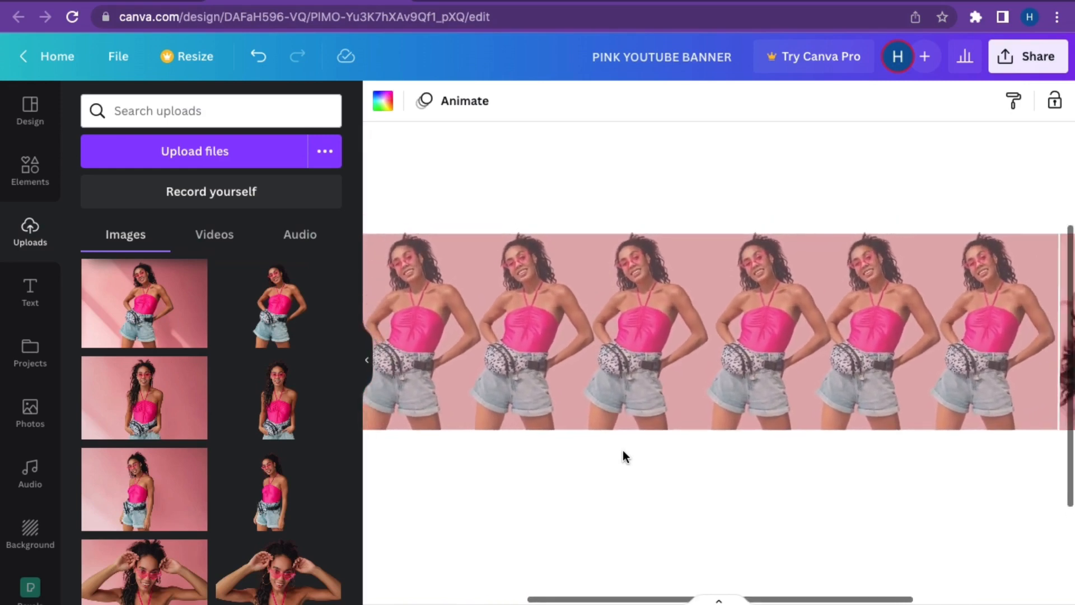
scroll(622, 450, "down", 3)
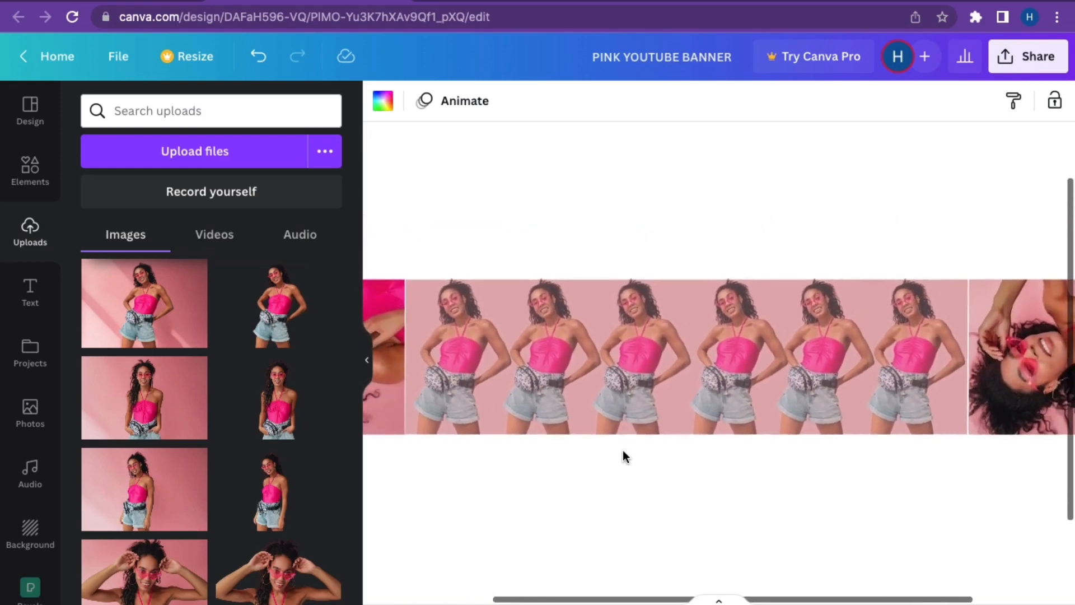
scroll(622, 449, "down", 2)
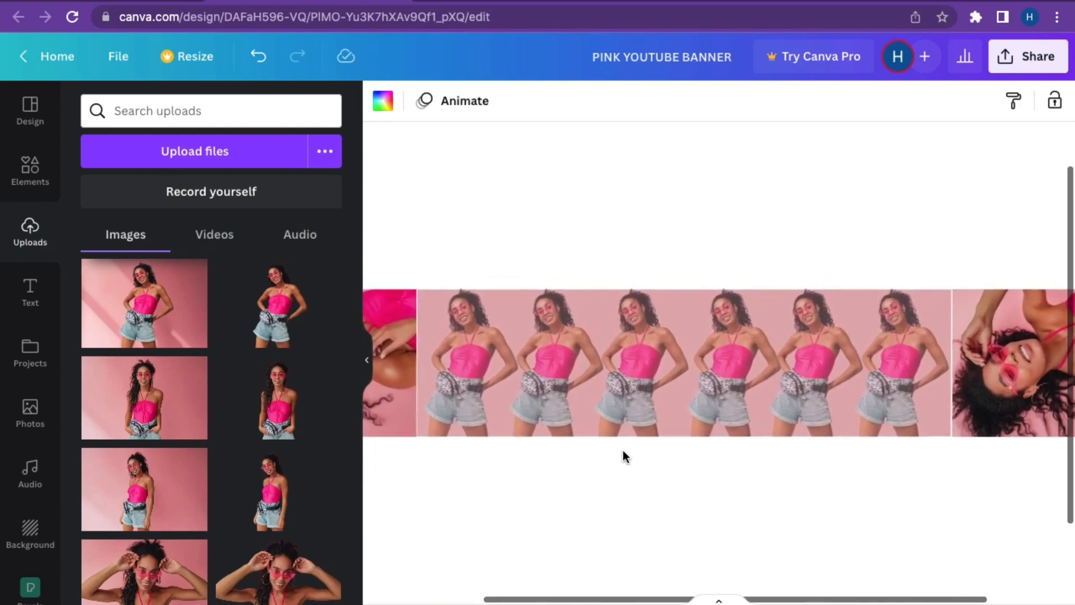
scroll(268, 486, "down", 2)
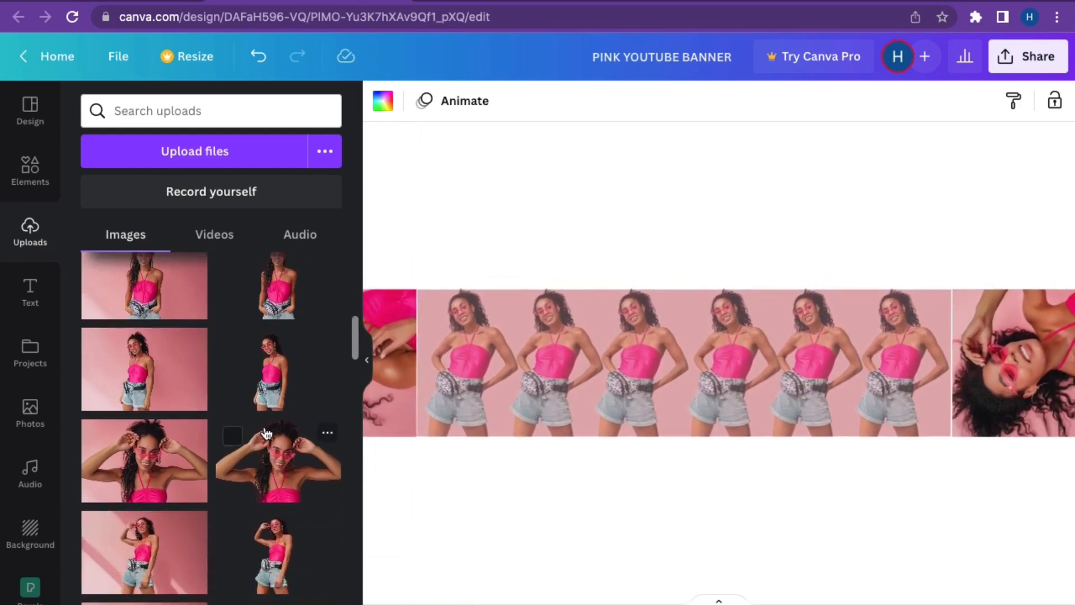
left_click(286, 465)
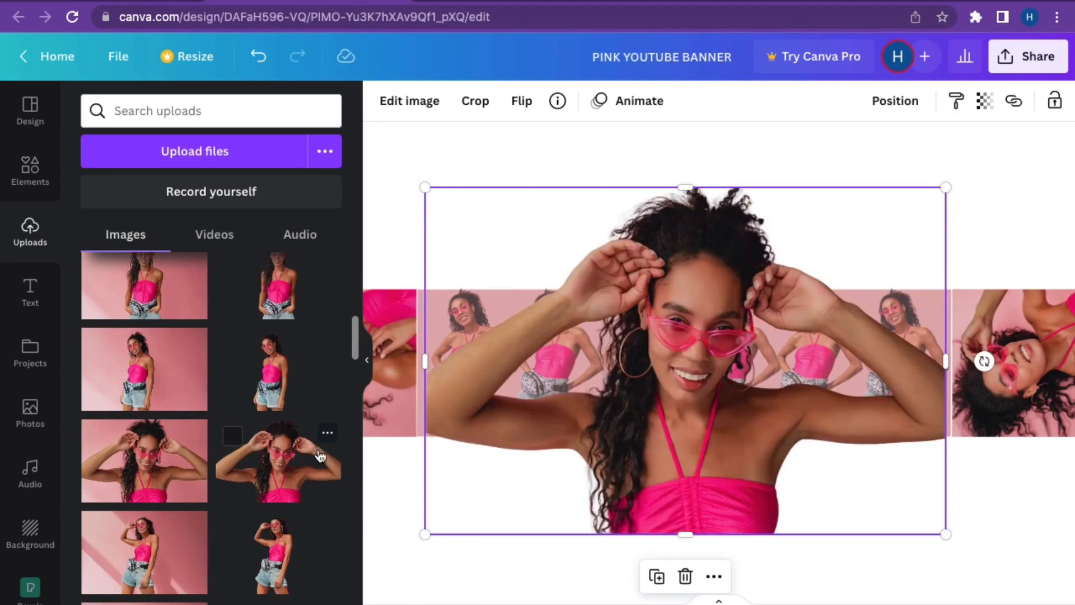
Step: Scale the raised-hands cutout down to roughly the pink band's height and place it in the middle of the figure row
left_click_drag(942, 190, 720, 410)
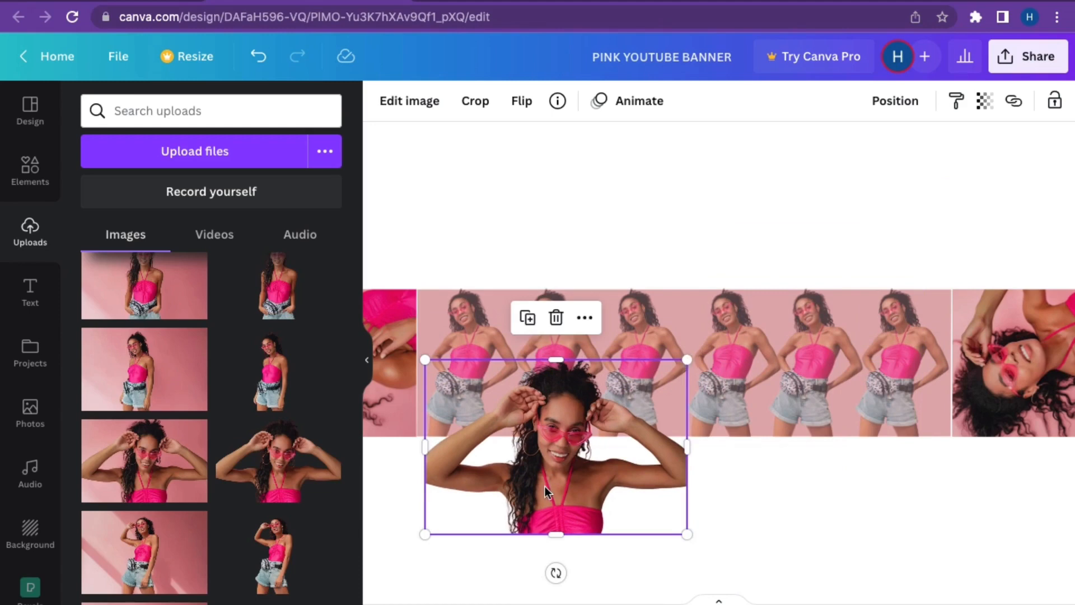
left_click_drag(545, 486, 657, 410)
left_click_drag(668, 402, 669, 391)
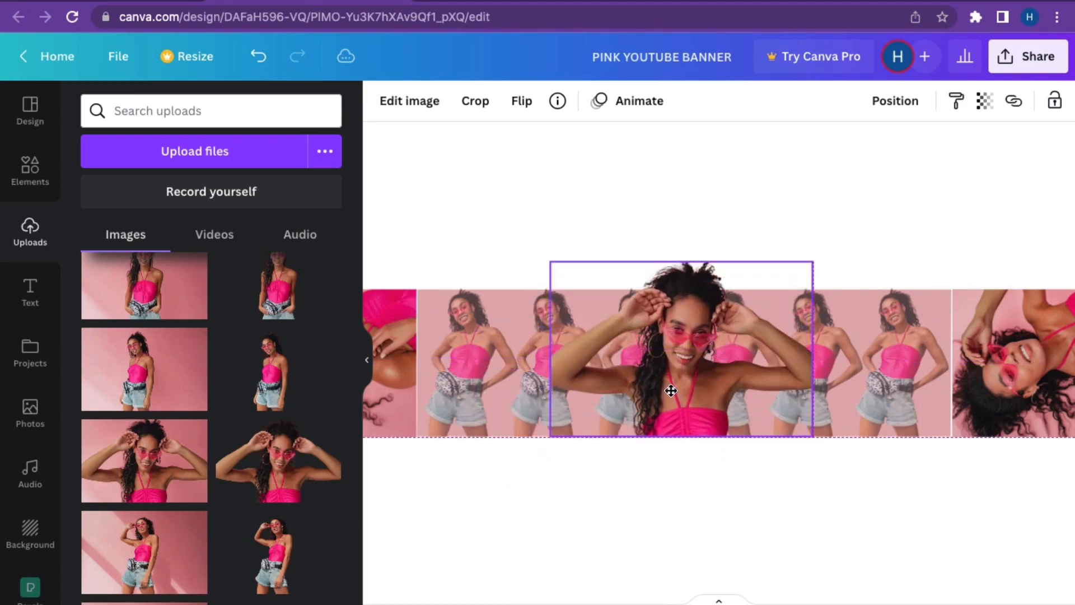
left_click_drag(812, 264, 780, 287)
left_click_drag(683, 363, 726, 358)
left_click(771, 465)
Step: Align the central cutout with the band's lower edge, resize it to about 636 × 424, and nudge it back to centre
scroll(770, 465, "up", 5)
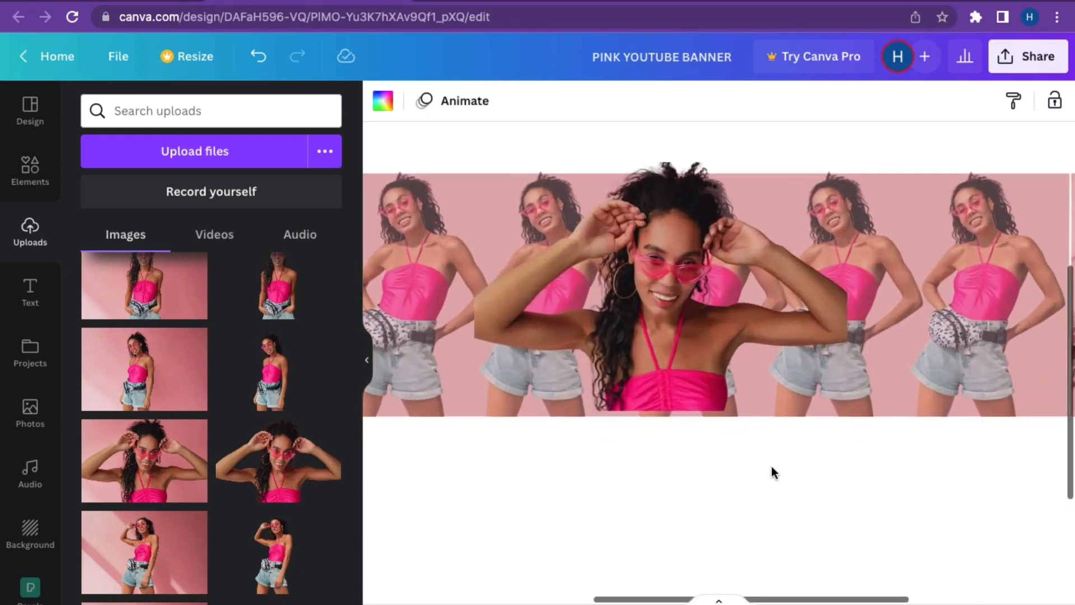
left_click(788, 217)
left_click_drag(741, 240, 742, 249)
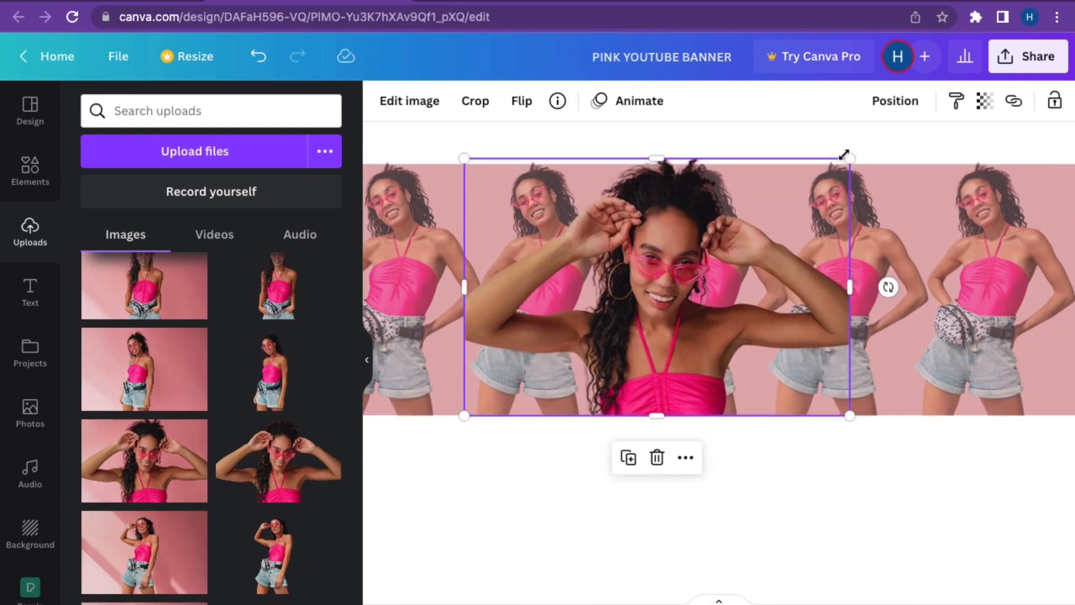
left_click_drag(850, 159, 843, 167)
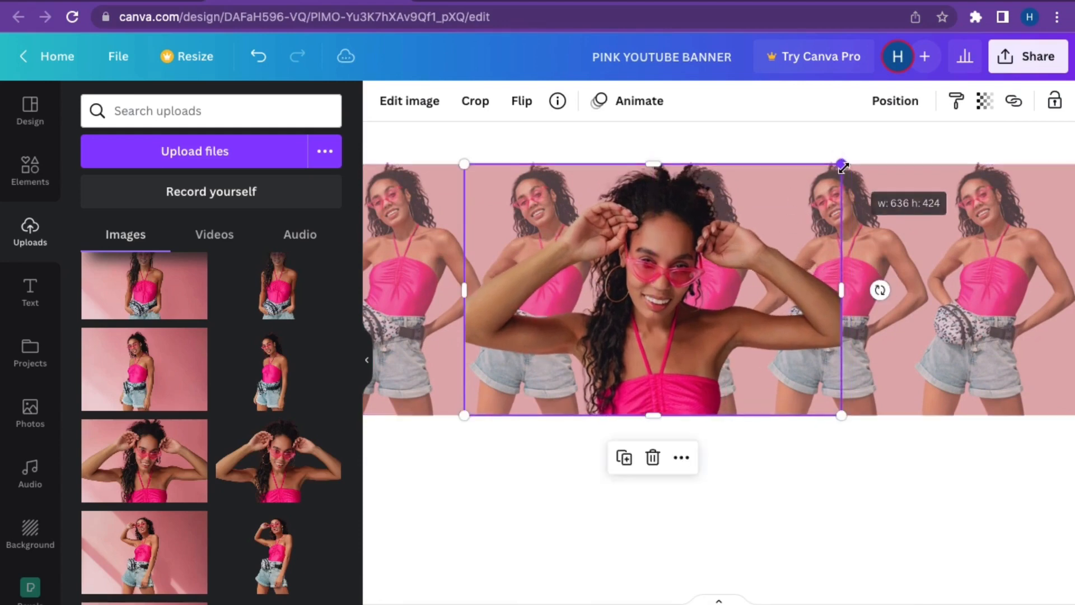
left_click(810, 478)
left_click(728, 380)
left_click_drag(727, 381, 732, 381)
left_click(754, 498)
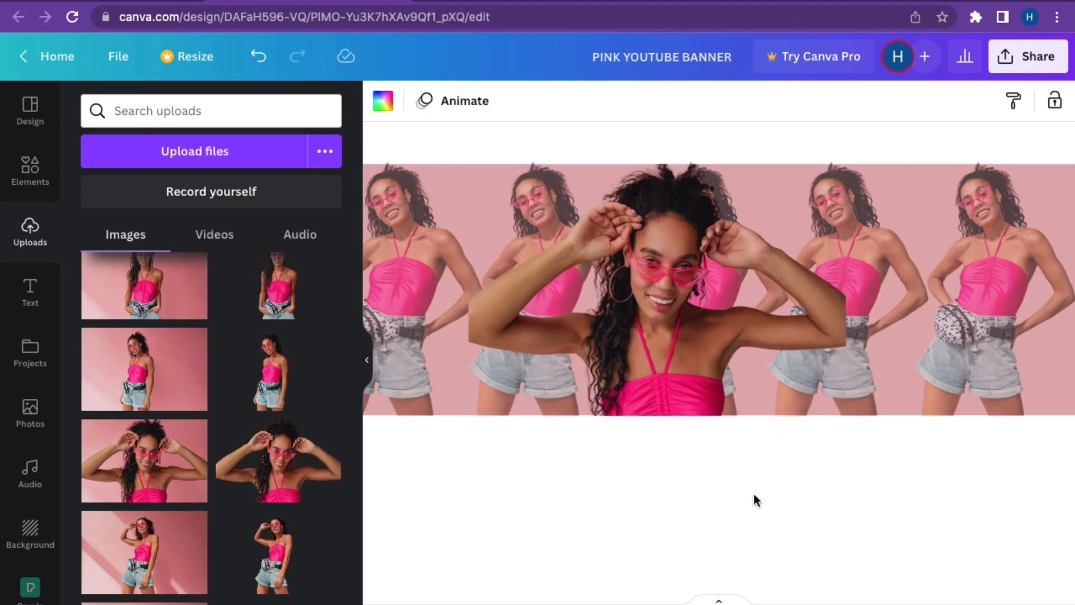
Step: Examine the banner from end to end, checking the central cutout's edges and its position against the faded figures
scroll(793, 418, "right", 2)
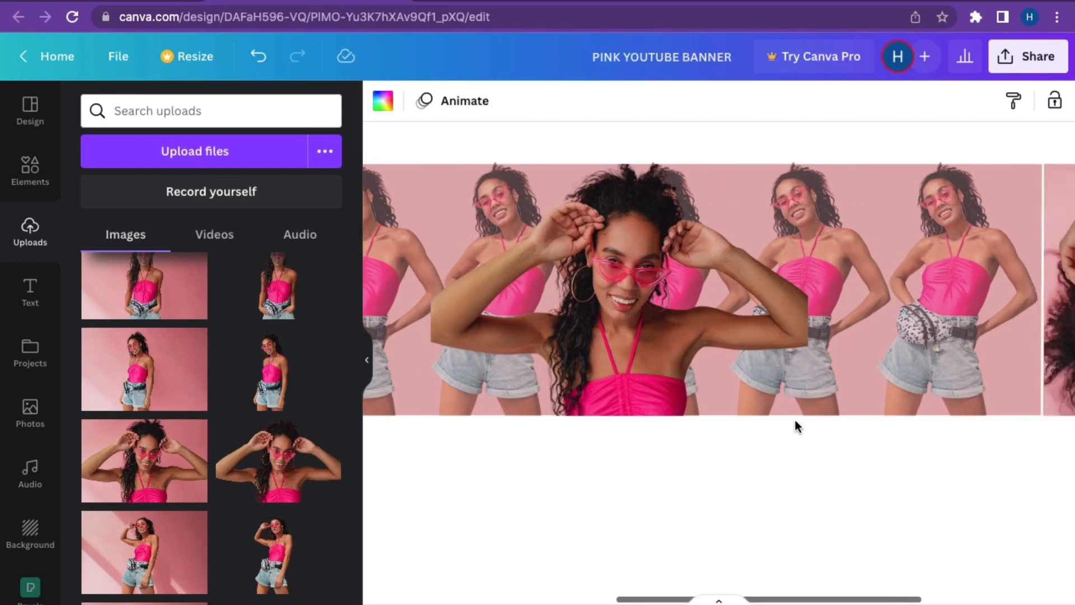
scroll(795, 419, "left", 1)
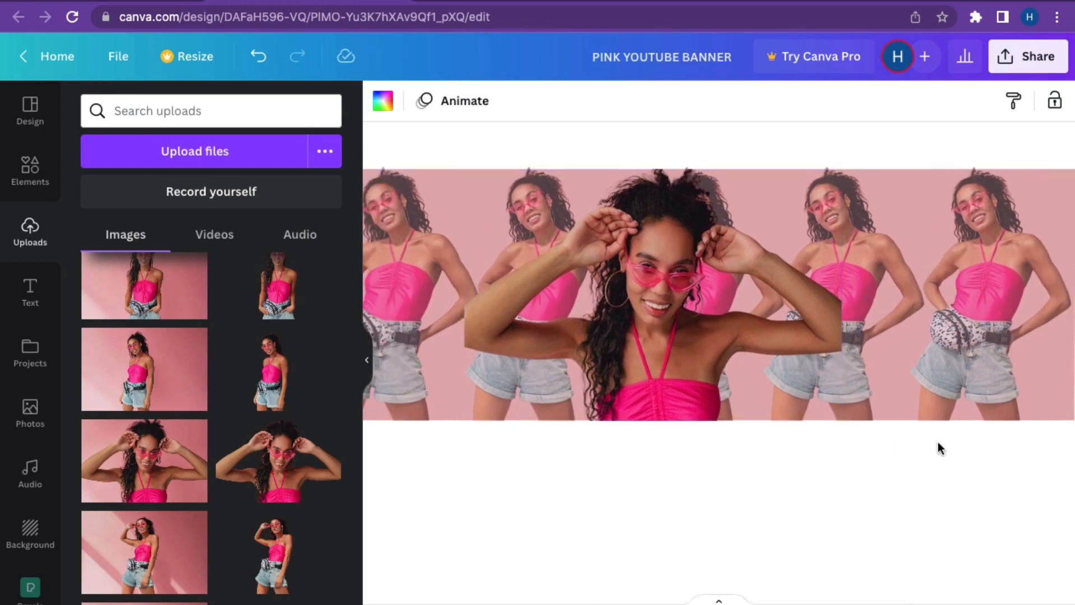
scroll(788, 394, "left", 5)
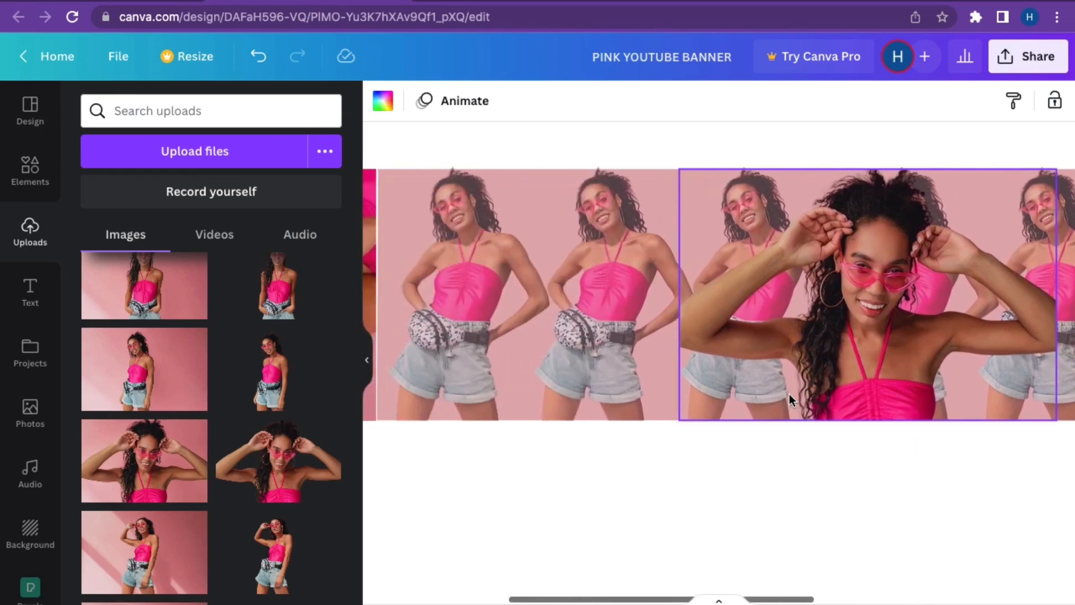
scroll(788, 394, "right", 5)
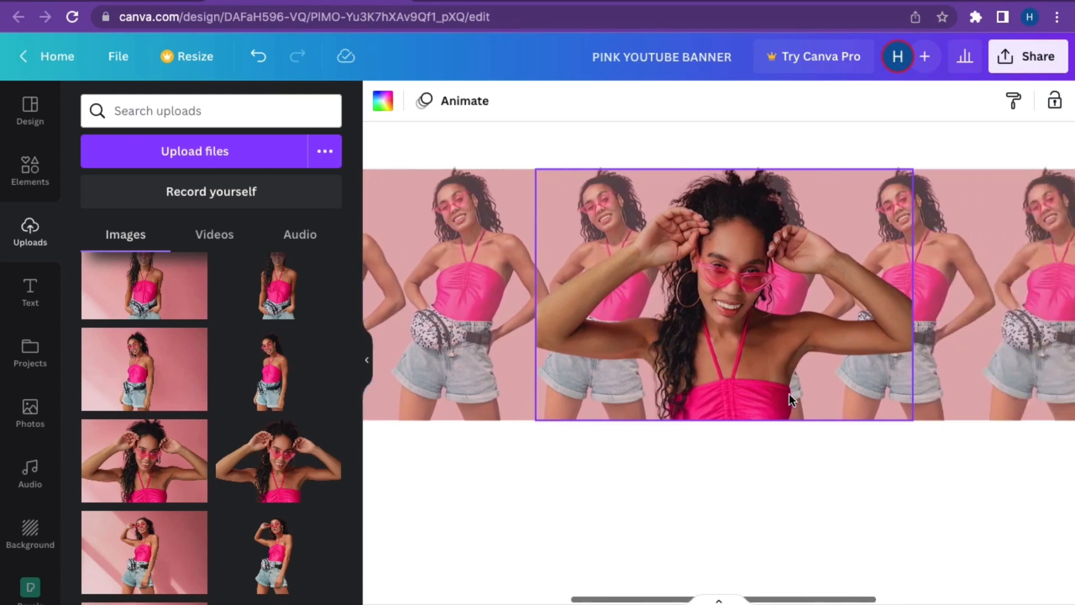
scroll(788, 395, "right", 2)
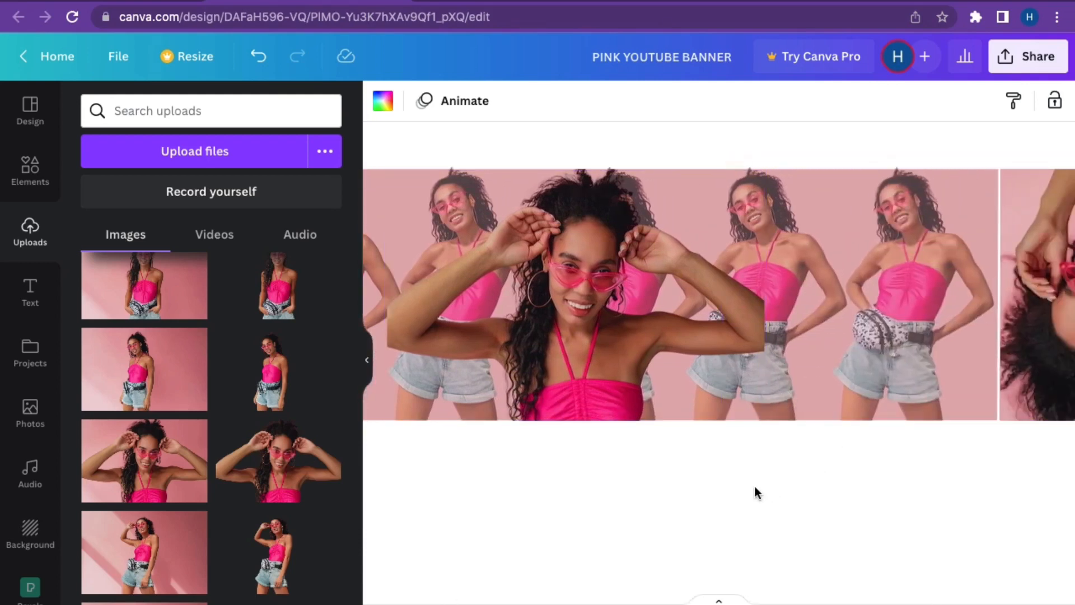
scroll(745, 502, "down", 2)
scroll(745, 503, "up", 3)
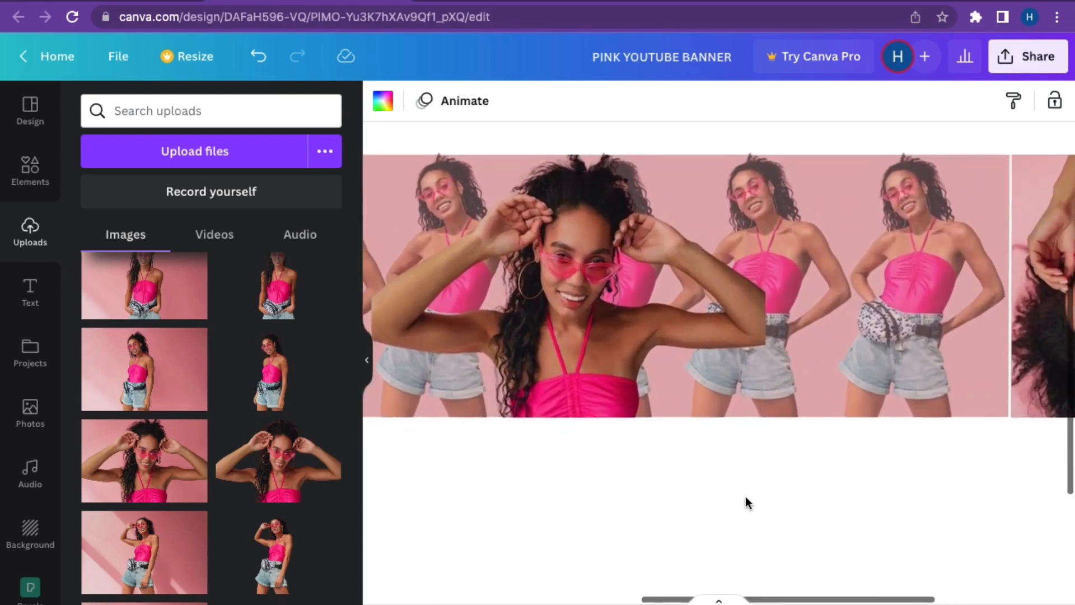
scroll(748, 361, "left", 3)
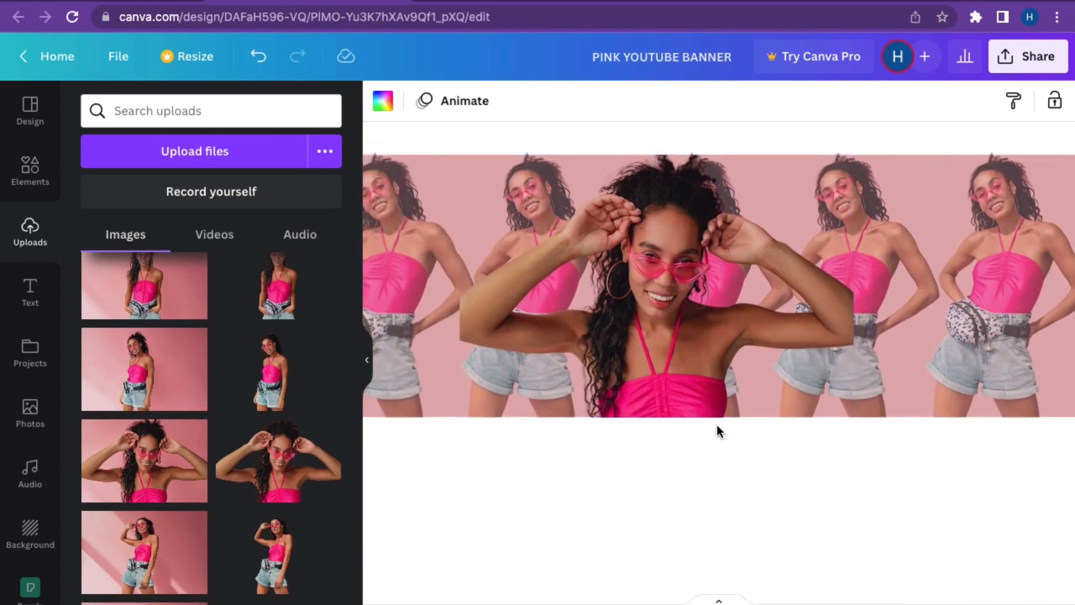
scroll(717, 425, "up", 2)
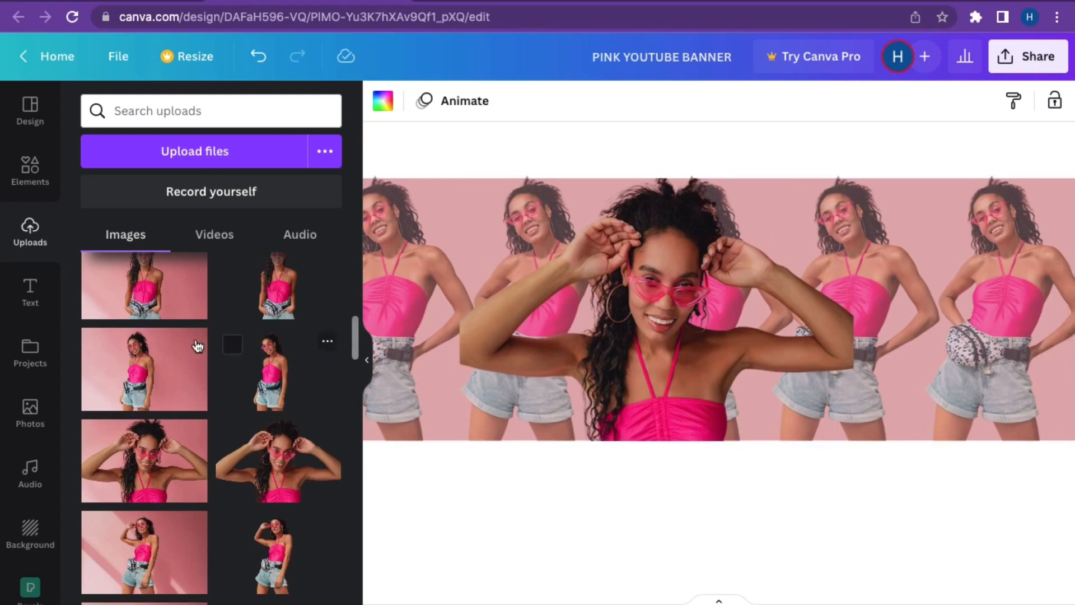
Step: Search the elements for BLUR and add the round orange blur graphic
left_click(33, 179)
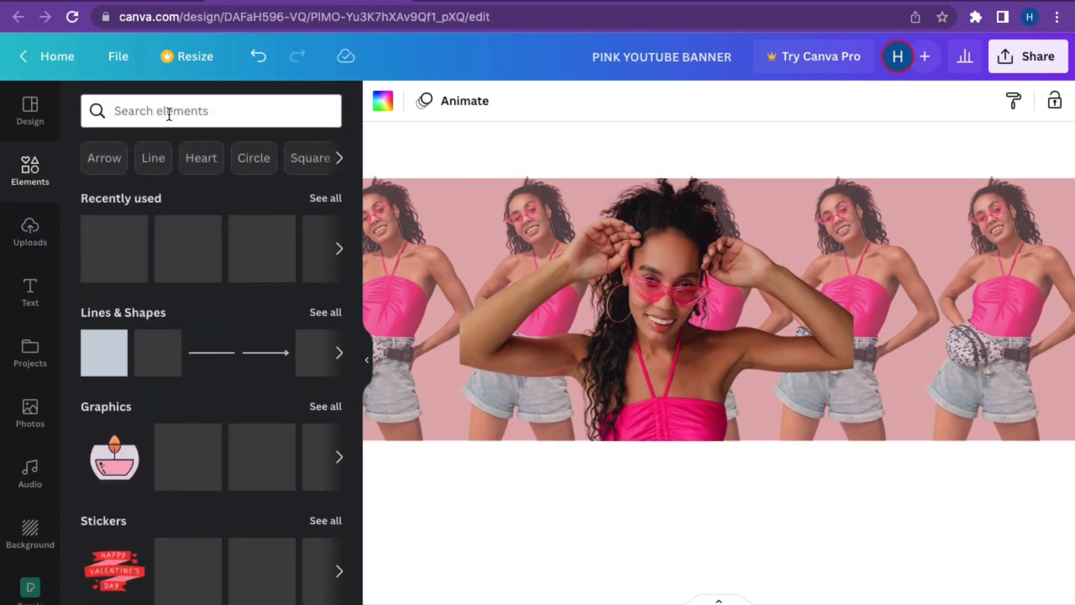
left_click(169, 112)
type("BLUR")
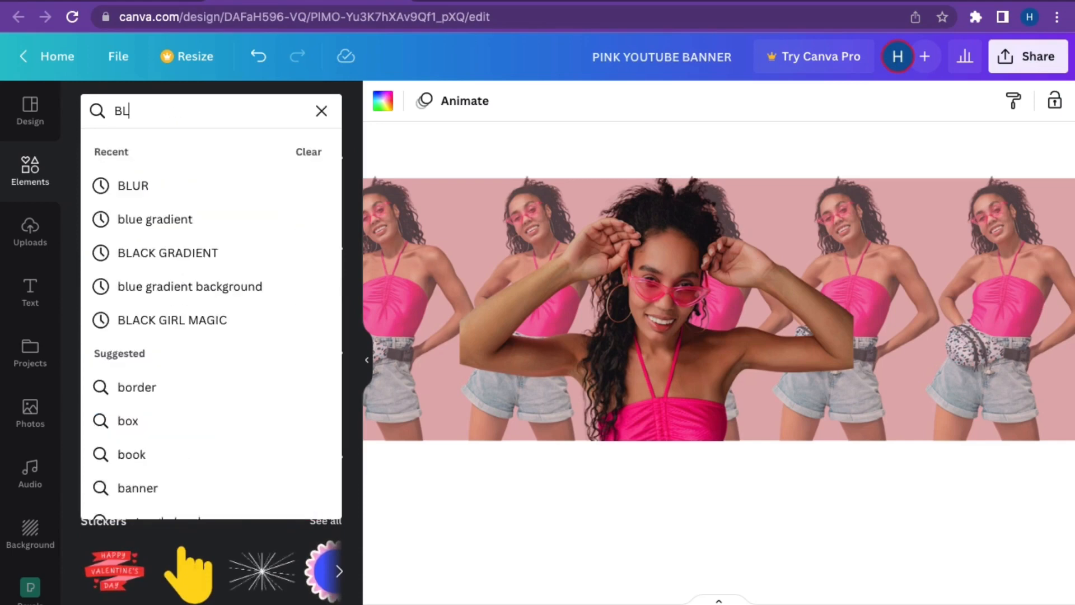
left_click(124, 190)
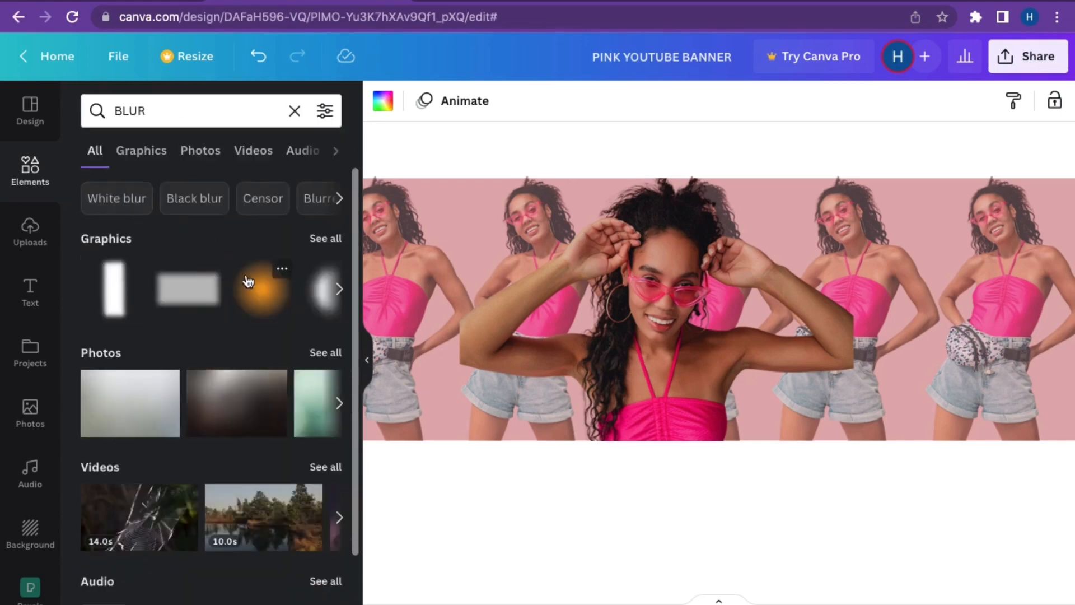
left_click(255, 290)
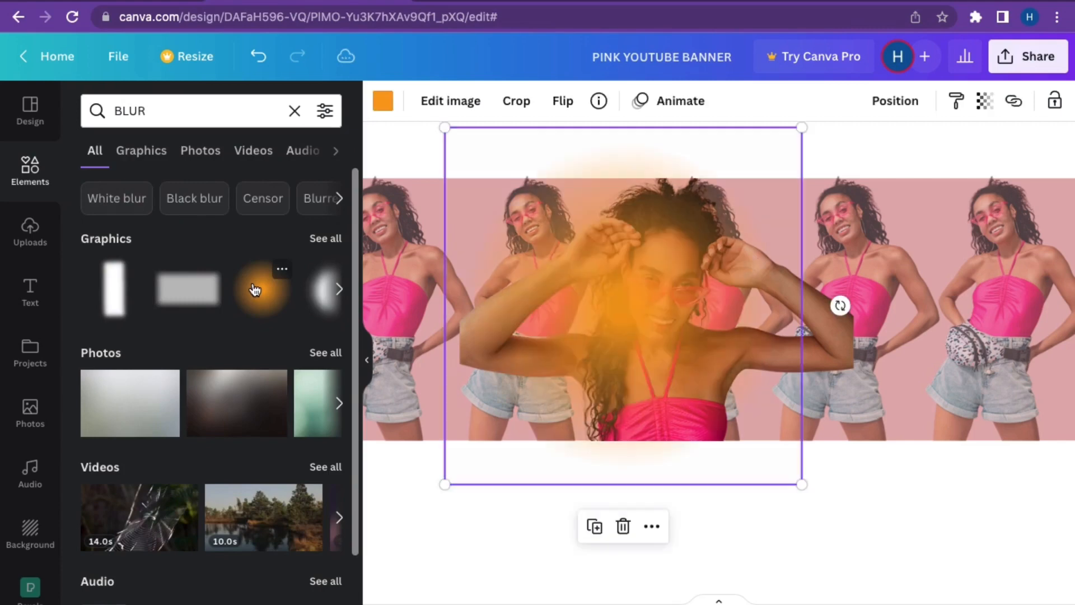
Step: Recolour the blur graphic with the document's light pink, shrink it, and place it over the central cutout's left-hand elbow
left_click(383, 104)
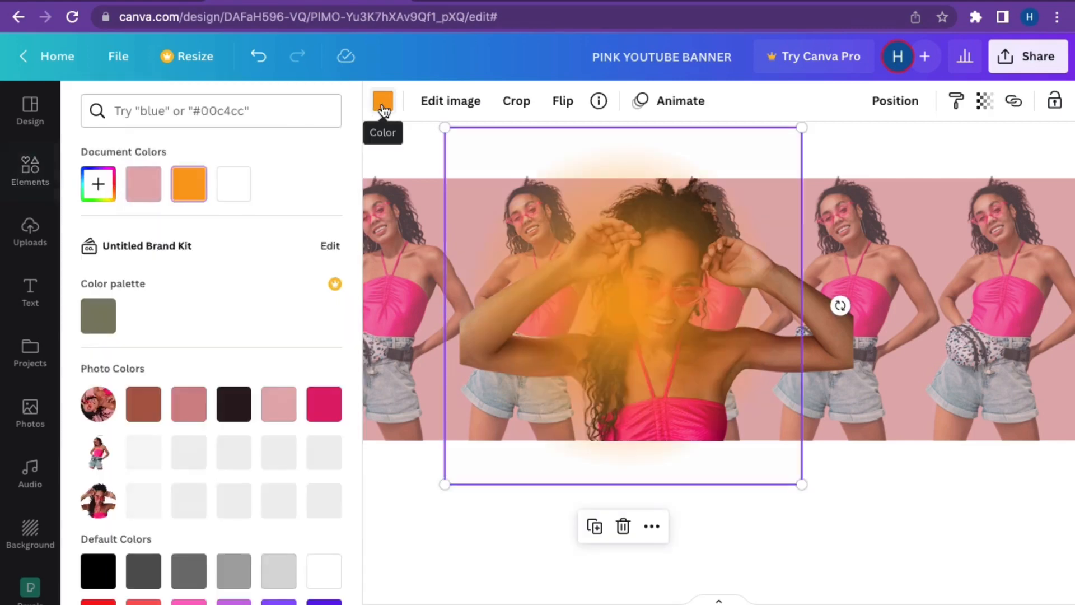
left_click(140, 196)
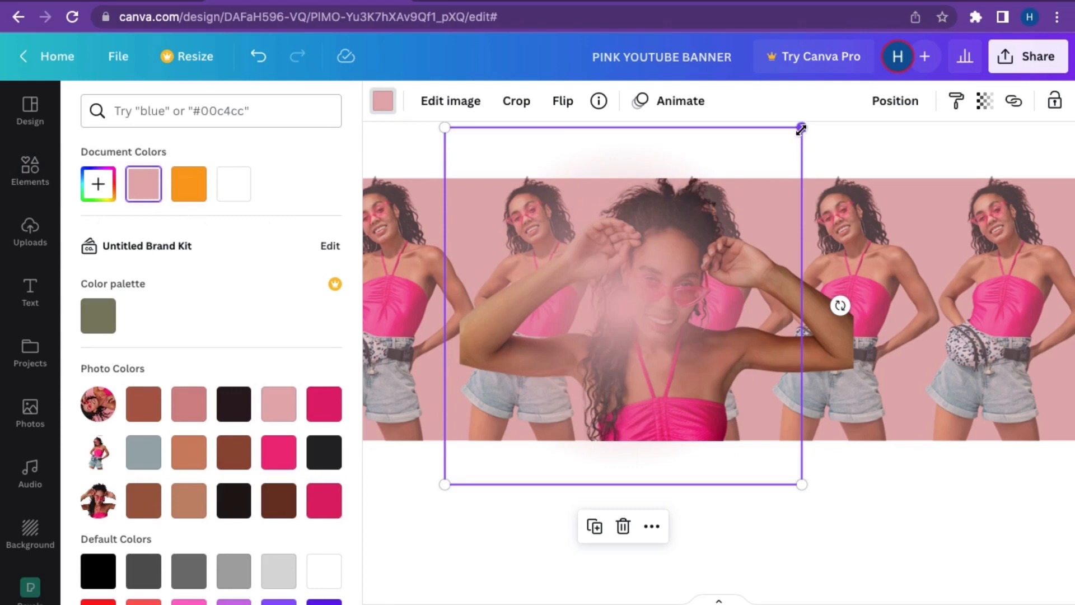
left_click_drag(802, 129, 644, 300)
left_click_drag(567, 403, 489, 360)
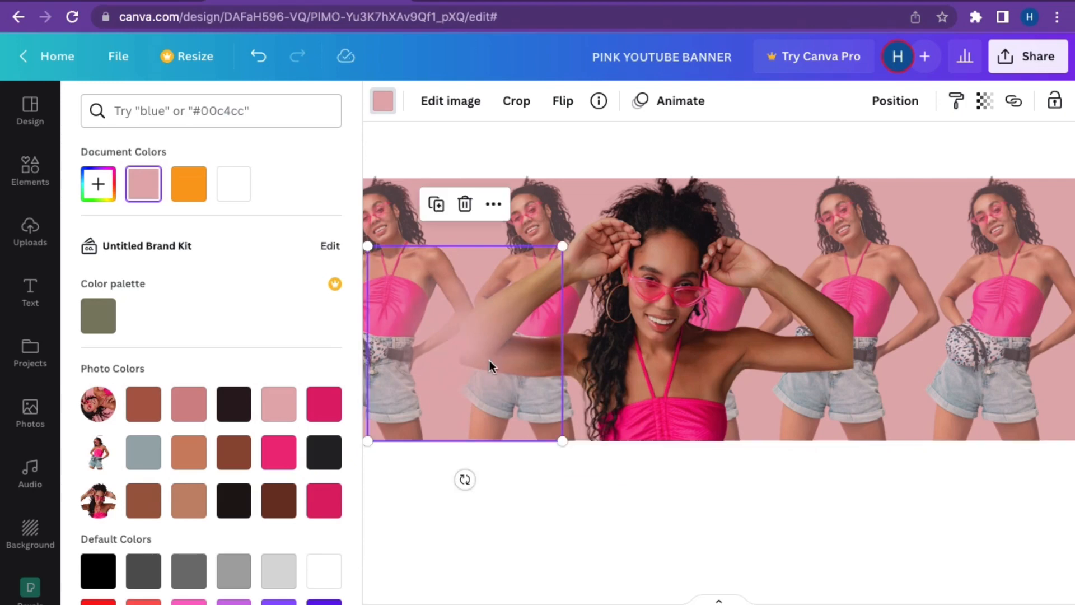
Step: Shrink the pink blur further and reposition it so it softens only the hard cut edge of the left-hand elbow
scroll(489, 361, "up", 5)
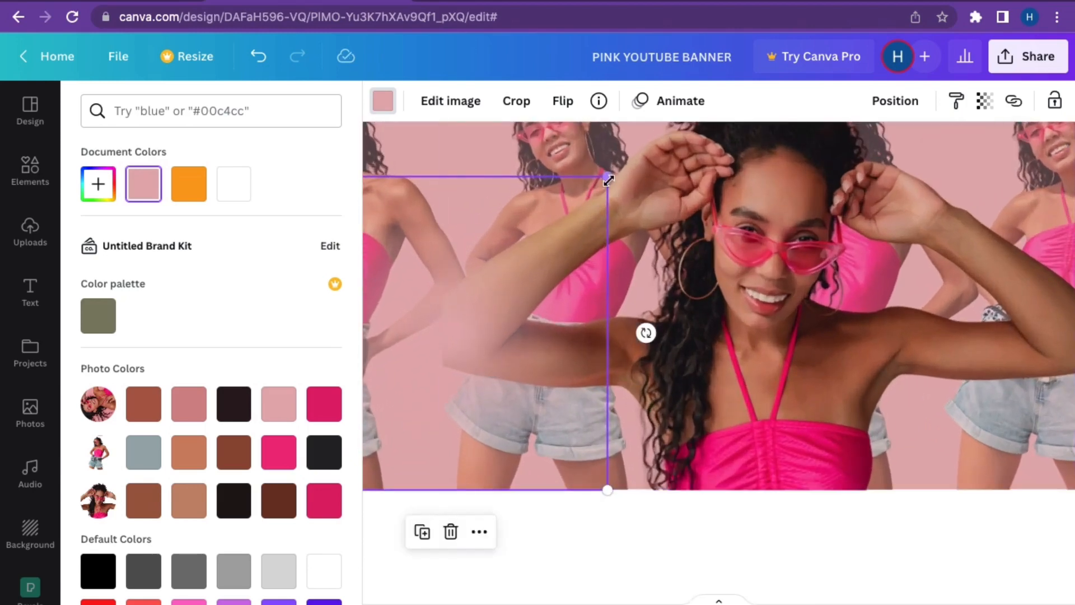
left_click_drag(592, 191, 492, 289)
left_click_drag(423, 395, 468, 363)
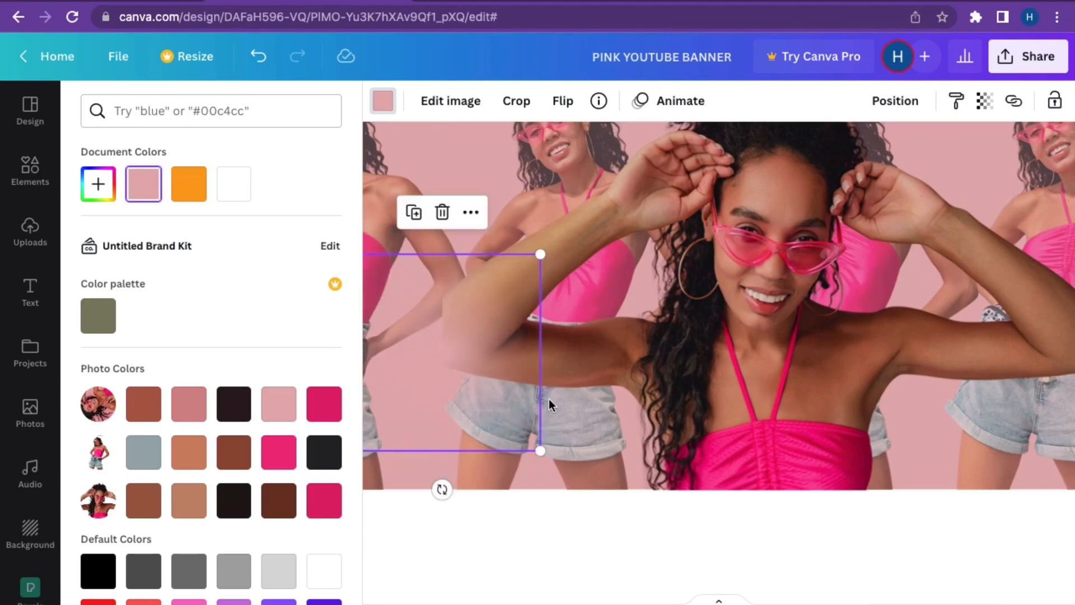
left_click(560, 405)
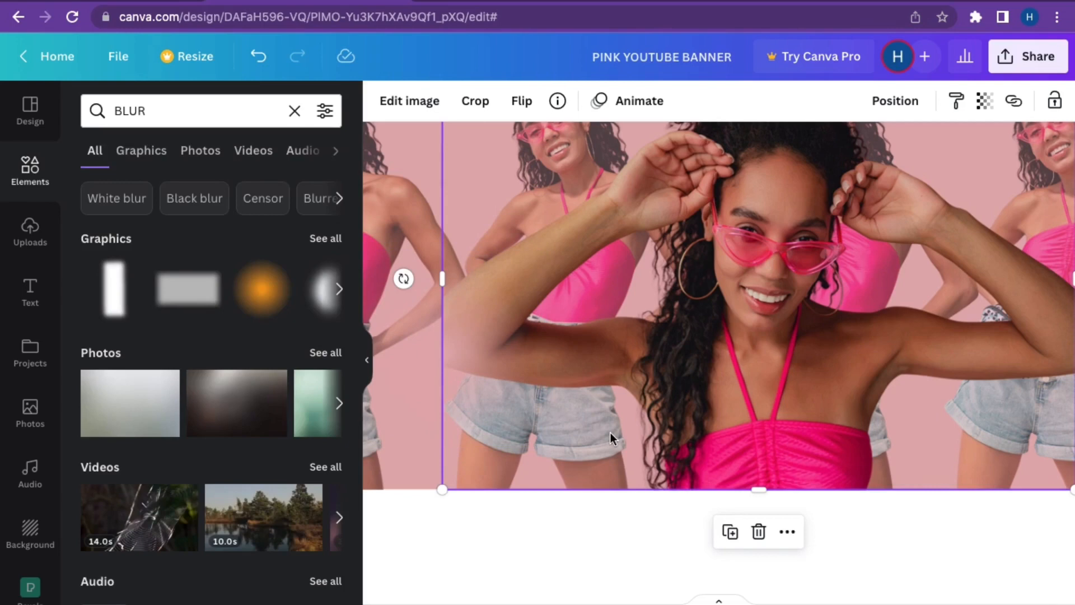
left_click(465, 361)
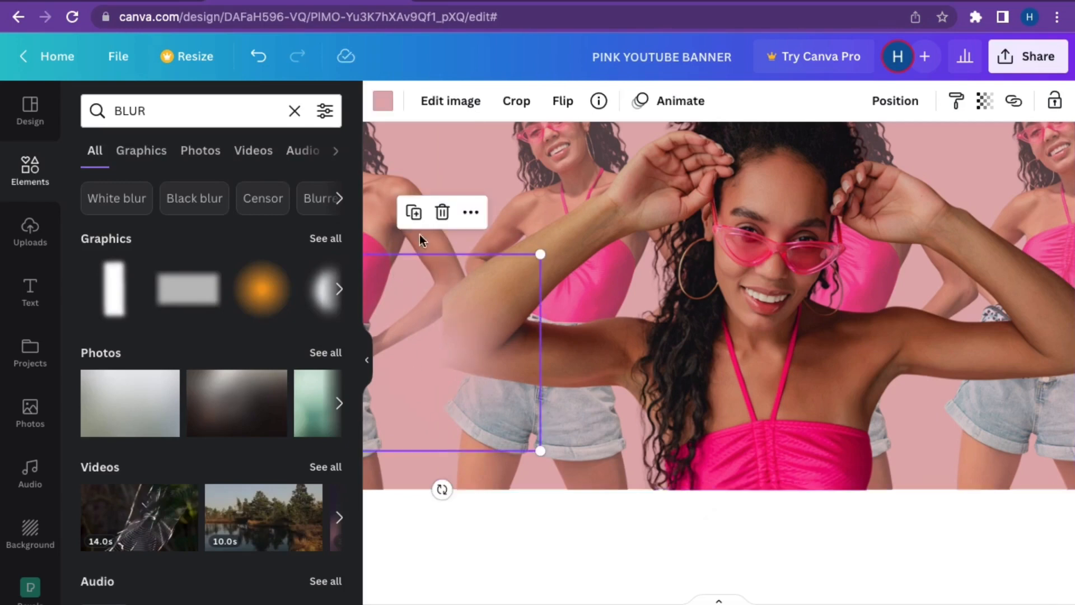
Step: Duplicate the pink blur and position the copy over the left-hand elbow so its remaining cut edge fades into the background
left_click(417, 224)
left_click_drag(438, 343, 438, 296)
scroll(500, 288, "up", 5)
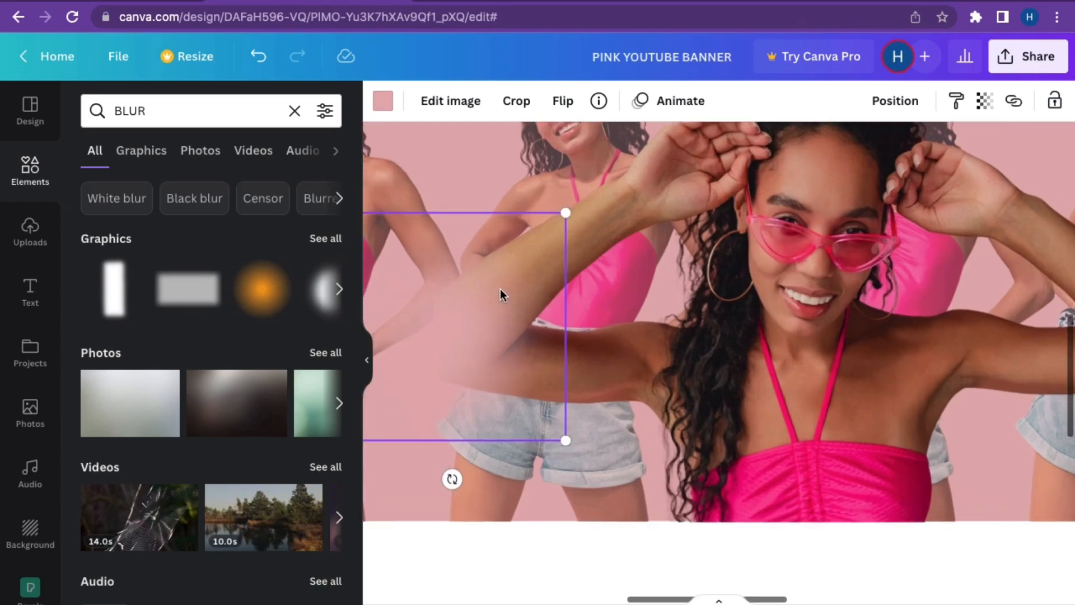
scroll(499, 288, "up", 1)
scroll(499, 288, "left", 3)
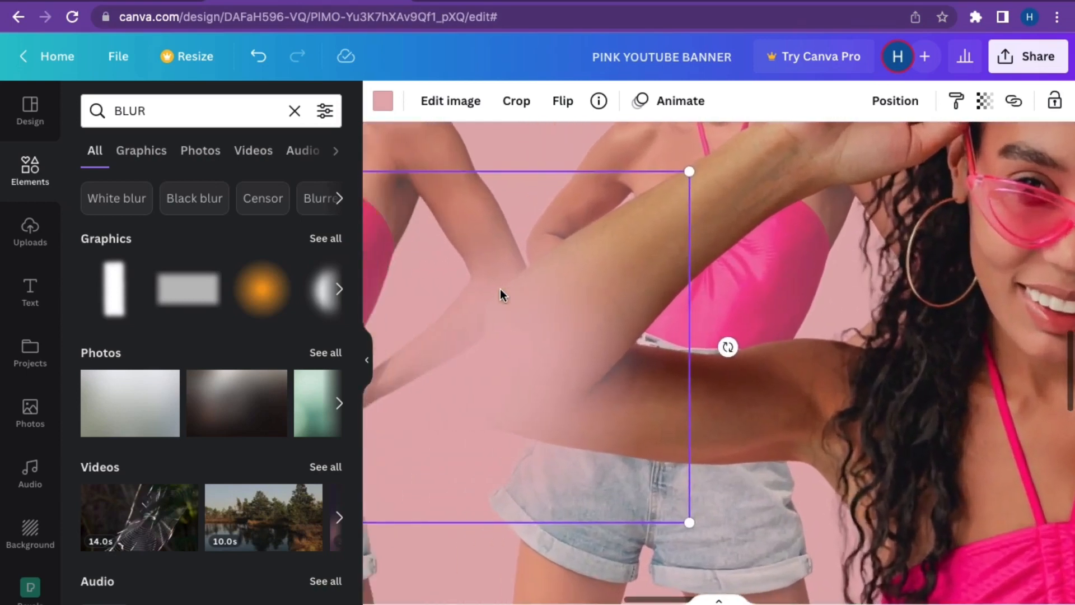
left_click_drag(636, 369, 595, 345)
left_click_drag(633, 439, 619, 533)
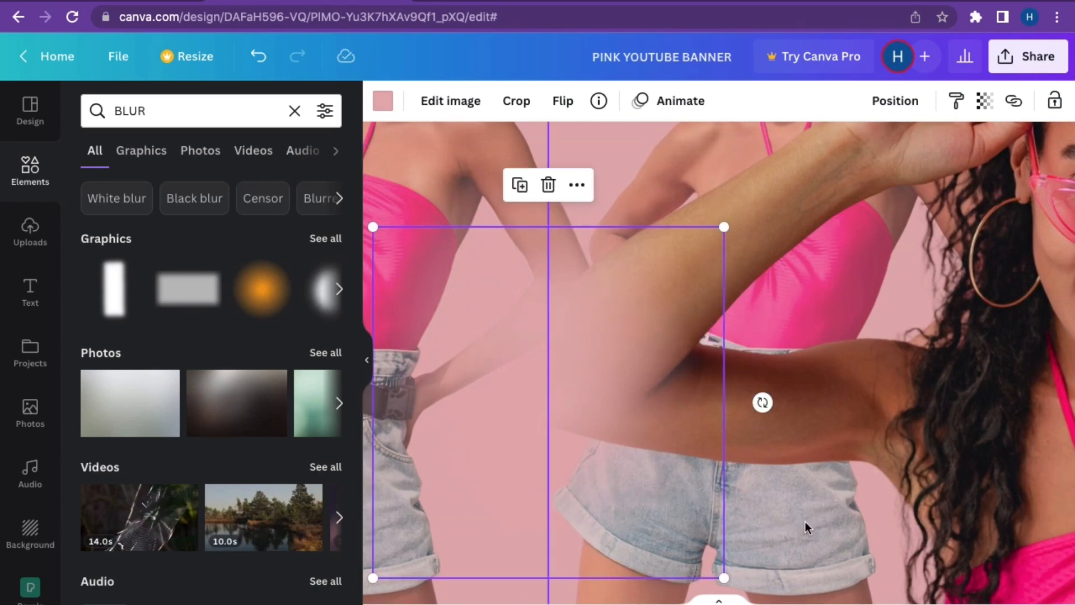
left_click(814, 539)
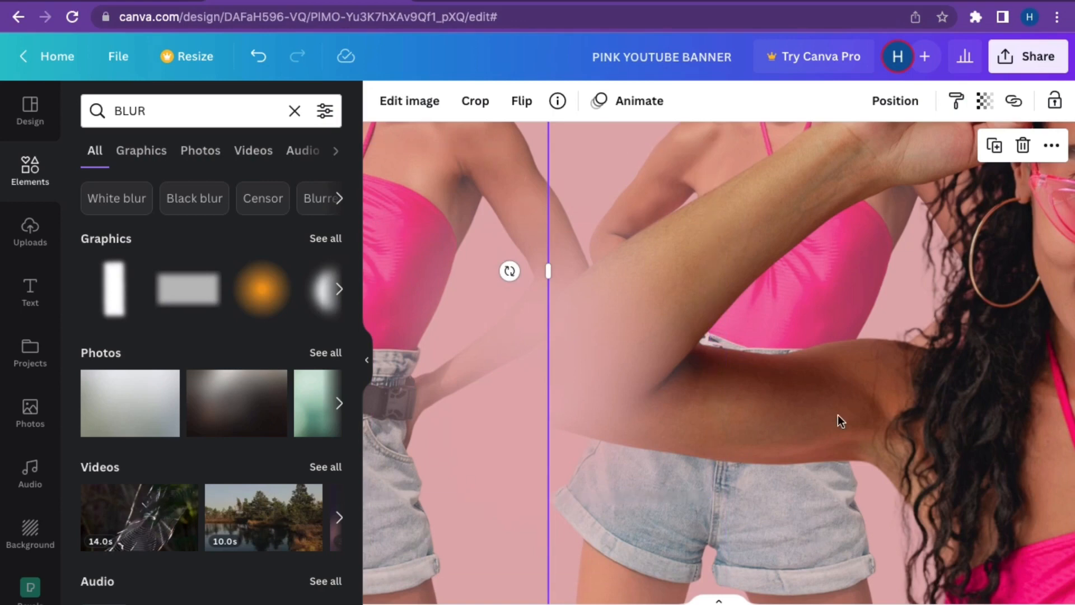
Step: Examine the softened left-hand elbow and the hard cut edge of the central cutout's right-hand elbow against the faded figures
scroll(869, 389, "down", 5)
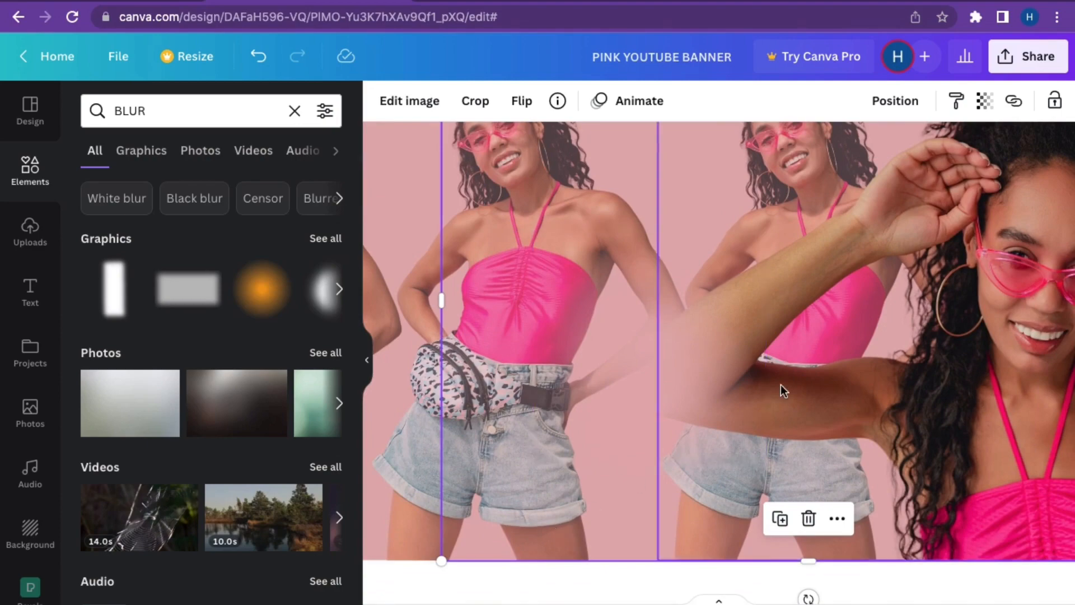
scroll(781, 384, "up", 2)
scroll(781, 385, "up", 3)
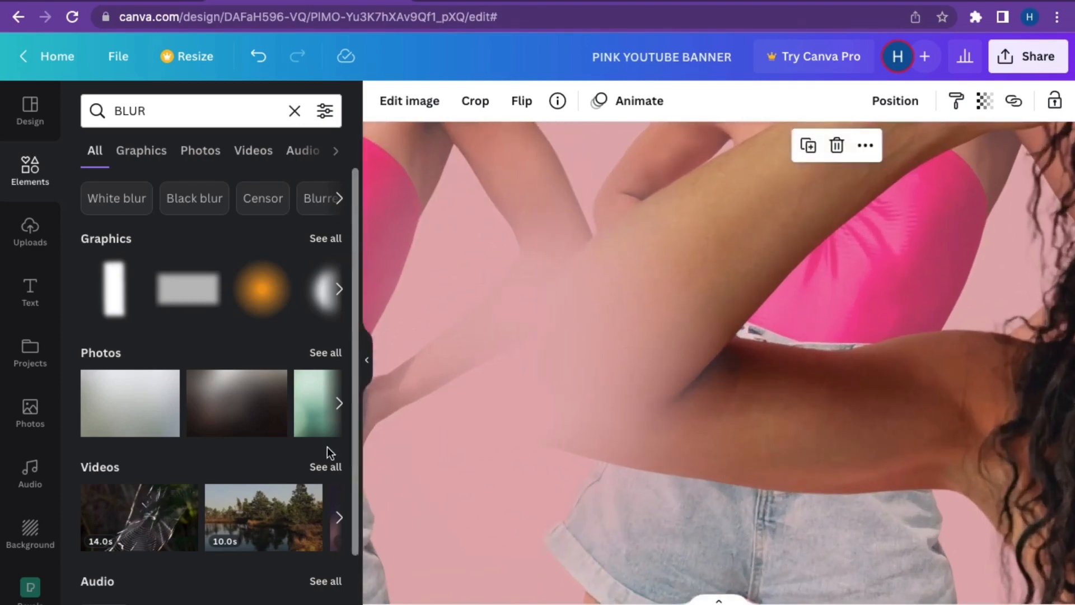
scroll(533, 482, "down", 4)
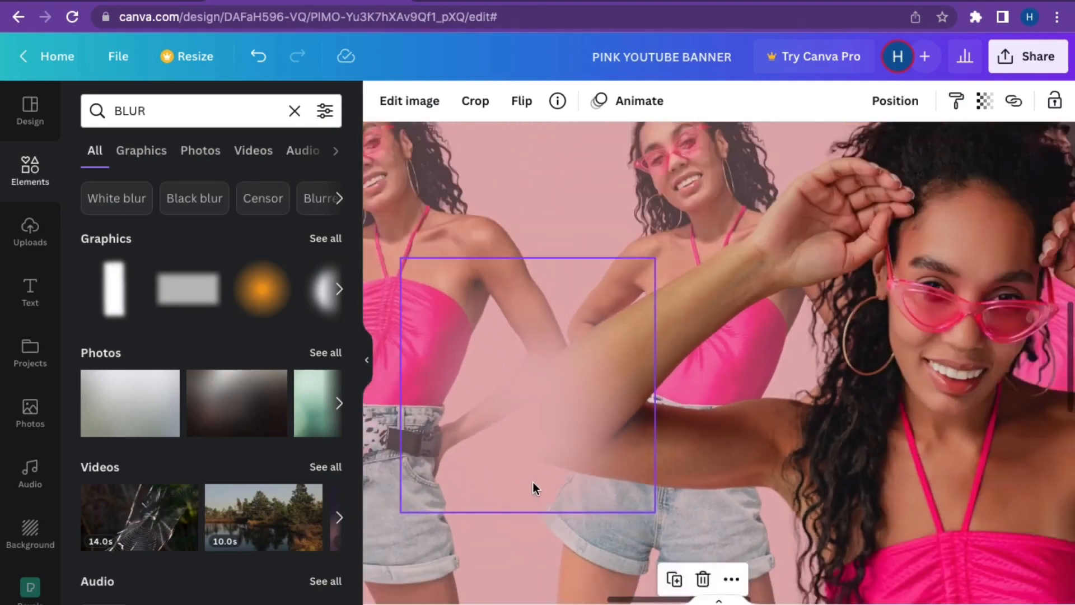
scroll(533, 482, "down", 3)
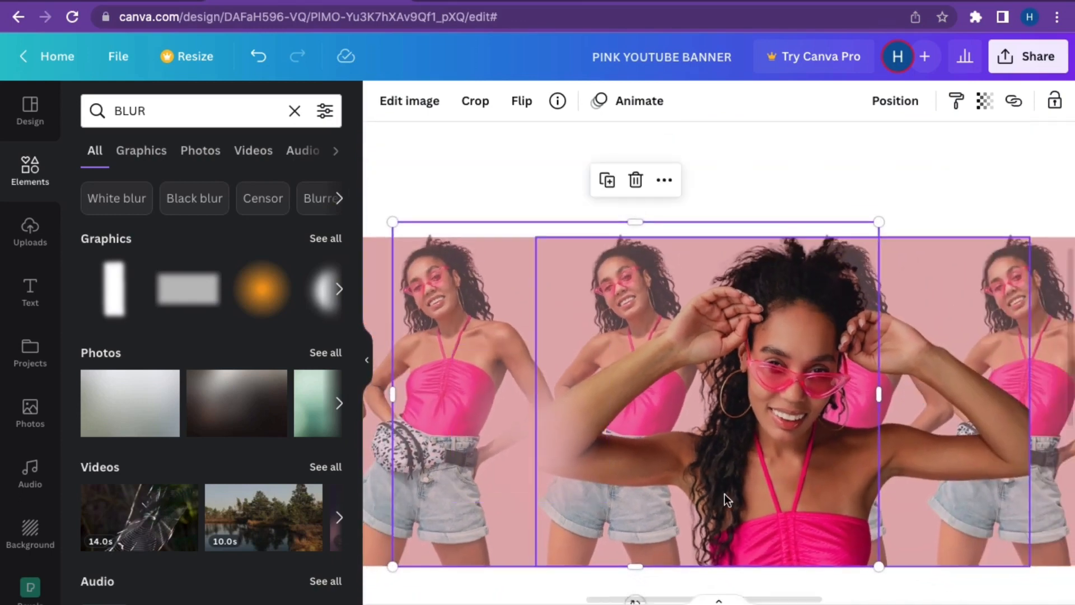
scroll(724, 494, "down", 3)
scroll(827, 454, "right", 3)
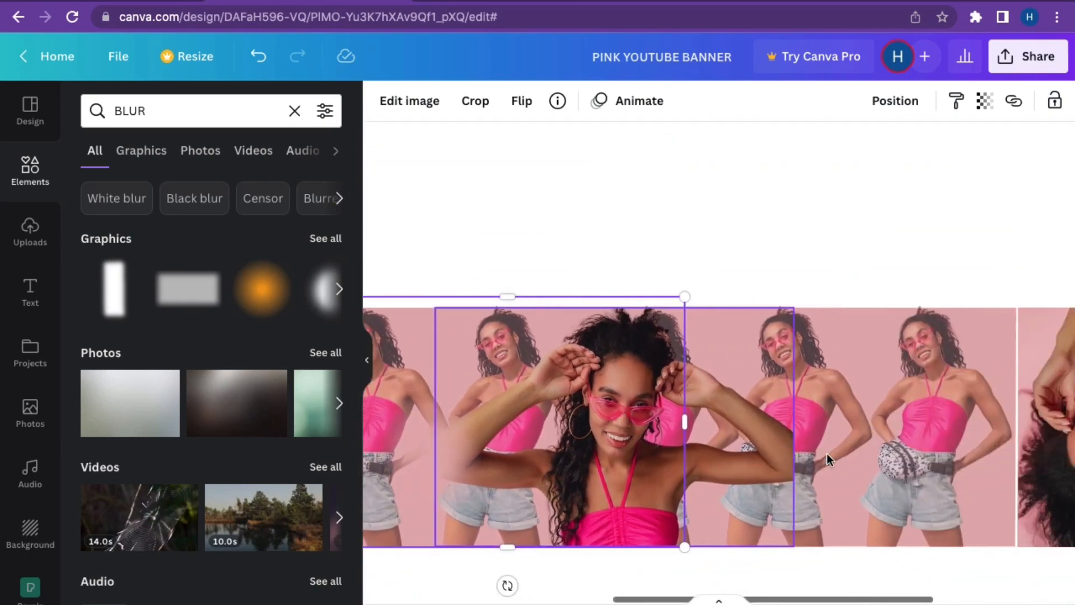
scroll(827, 452, "up", 5)
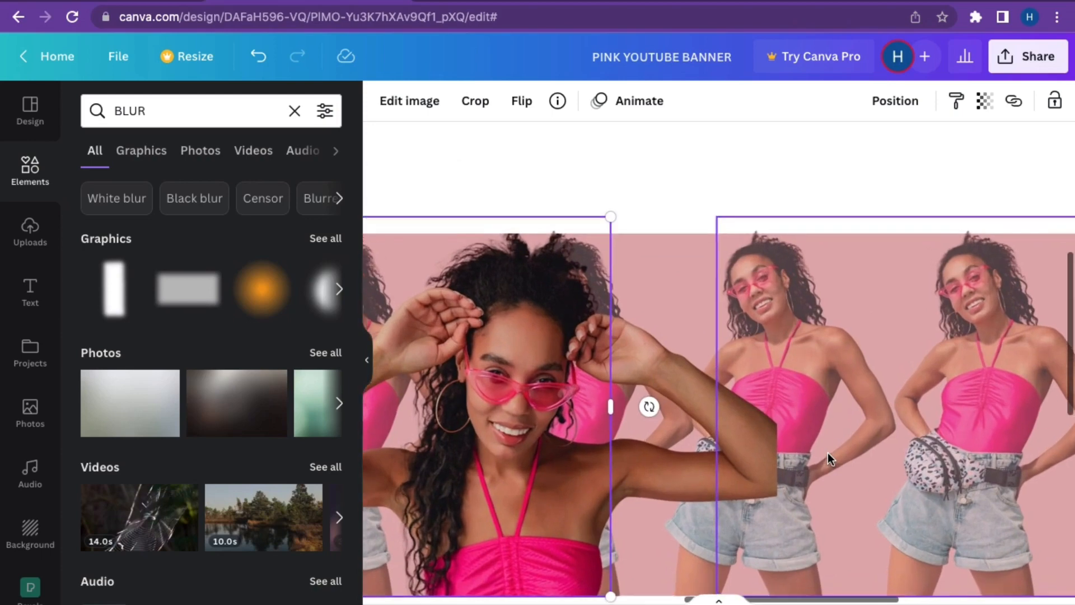
scroll(827, 452, "up", 2)
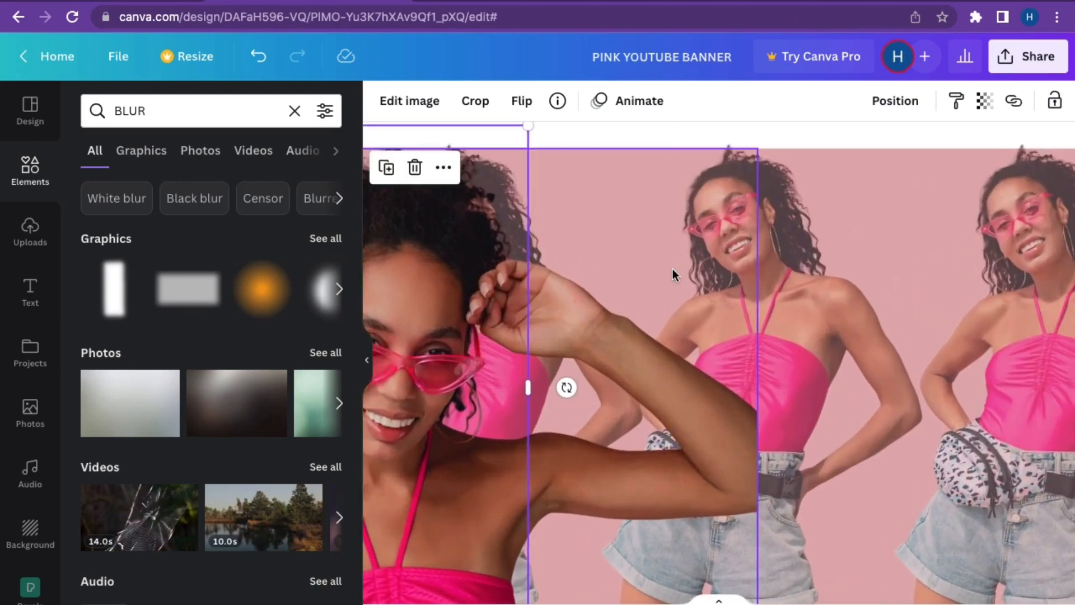
Step: Trim the left side of the outer right-hand faded figure's image and shift the figure behind the cutout's right-hand elbow slightly right
left_click(782, 268)
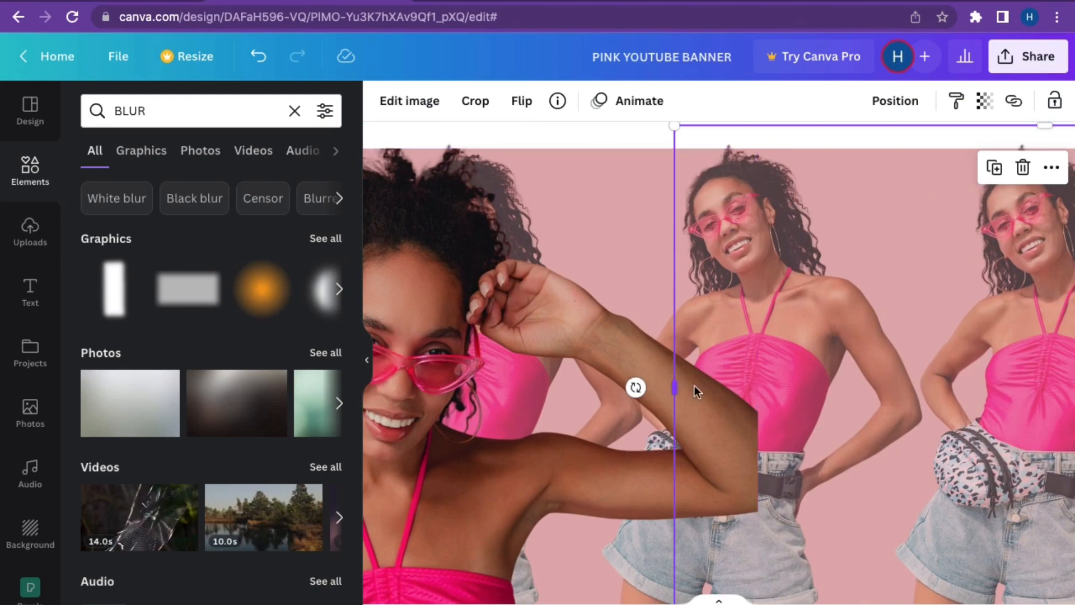
left_click_drag(674, 387, 863, 397)
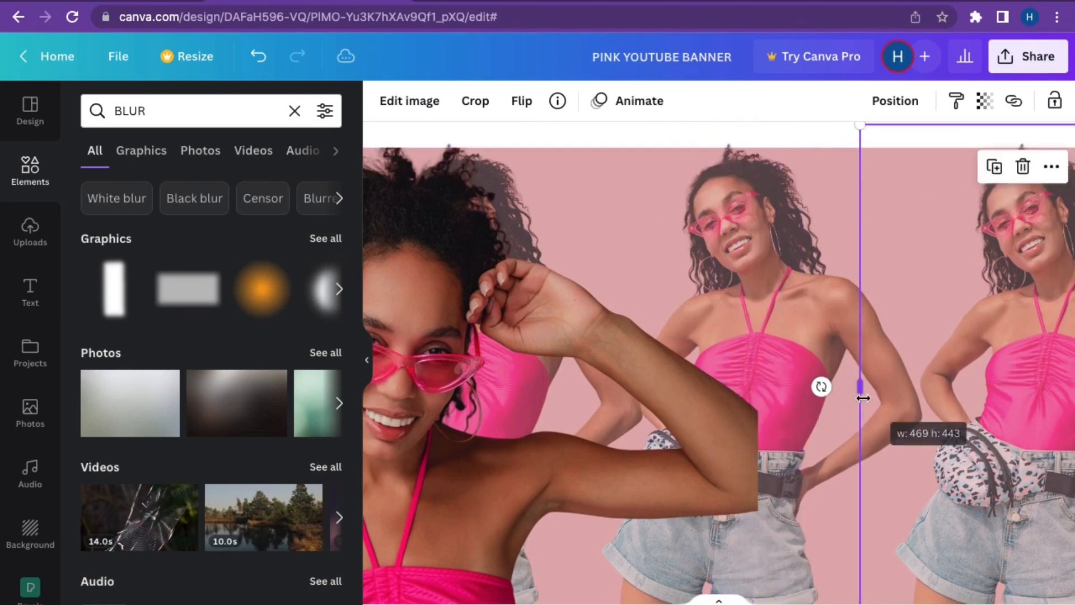
left_click(765, 369)
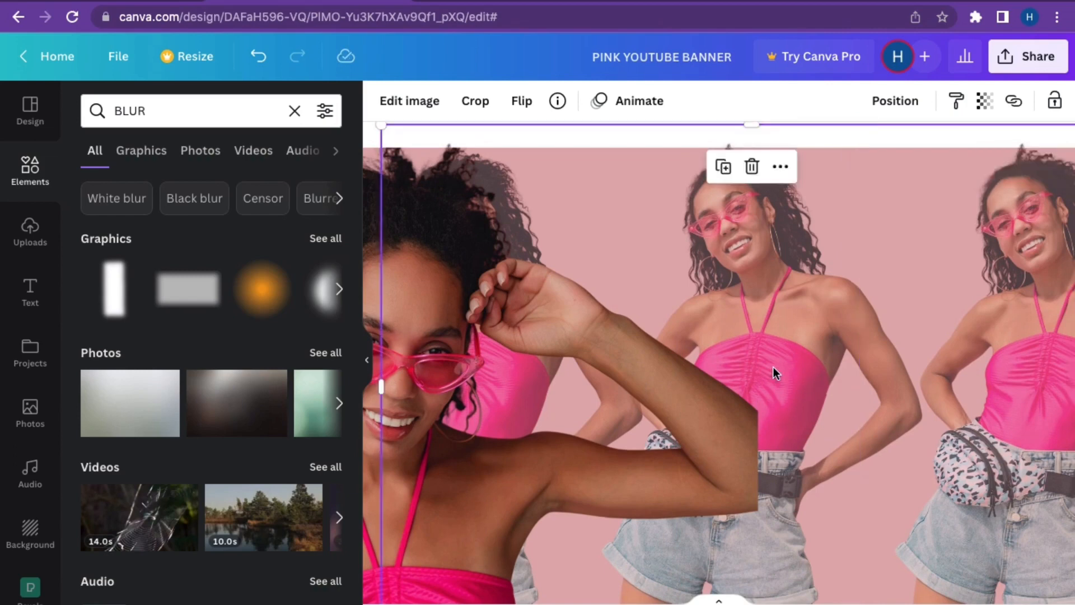
mouse_move(774, 367)
left_mouse_down()
mouse_move(756, 370)
mouse_move(799, 375)
mouse_move(775, 364)
mouse_move(747, 372)
mouse_move(780, 374)
left_mouse_up()
scroll(779, 370, "down", 3, "ctrl")
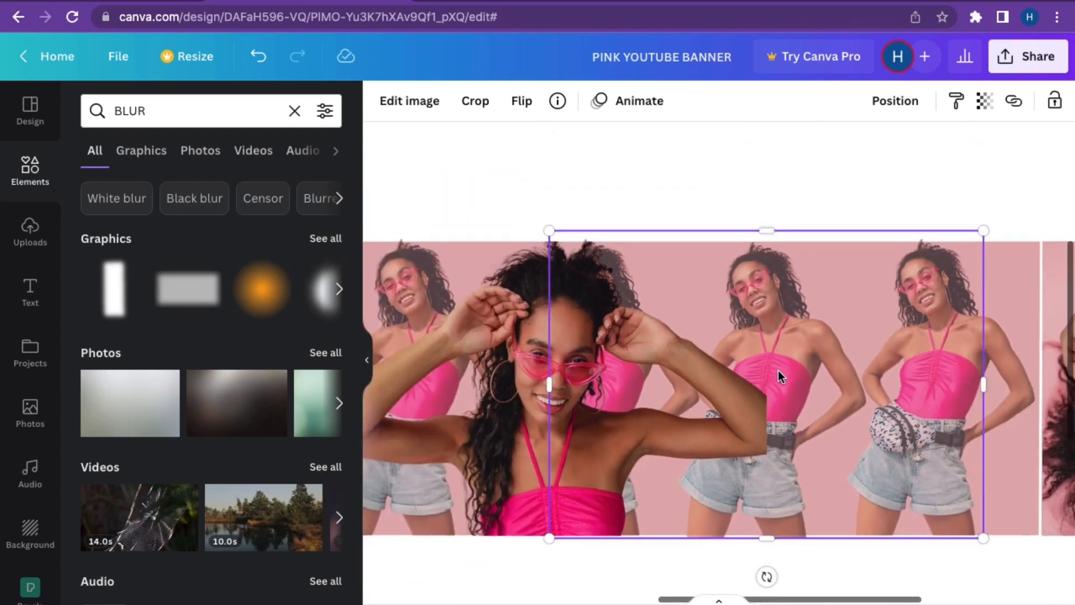
Step: Move the leftmost faded figure slightly closer to the left end photo
scroll(779, 371, "left", 5)
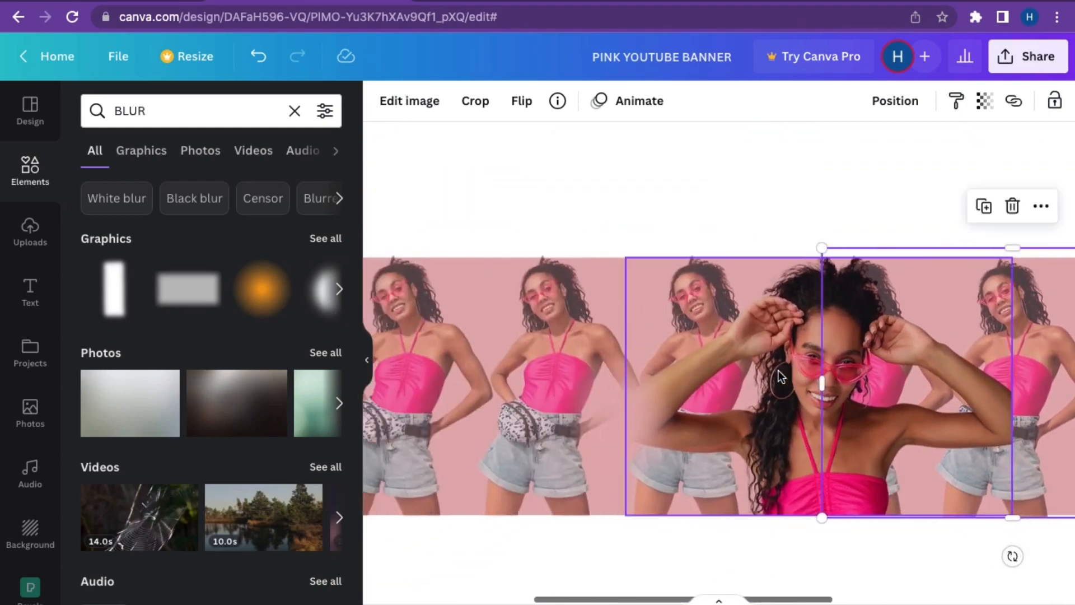
scroll(778, 371, "left", 3)
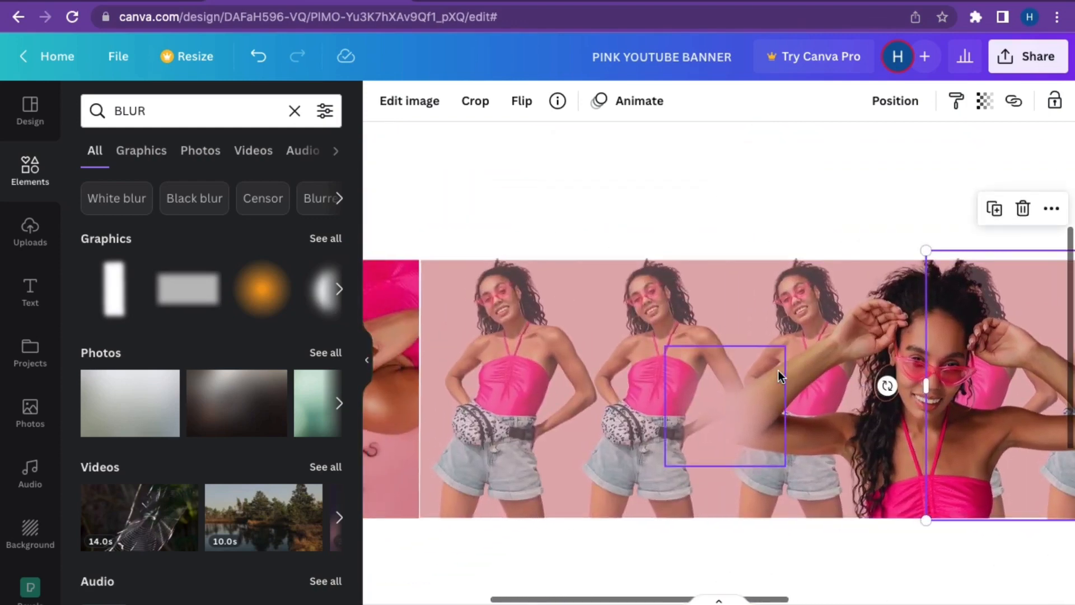
left_click(449, 395)
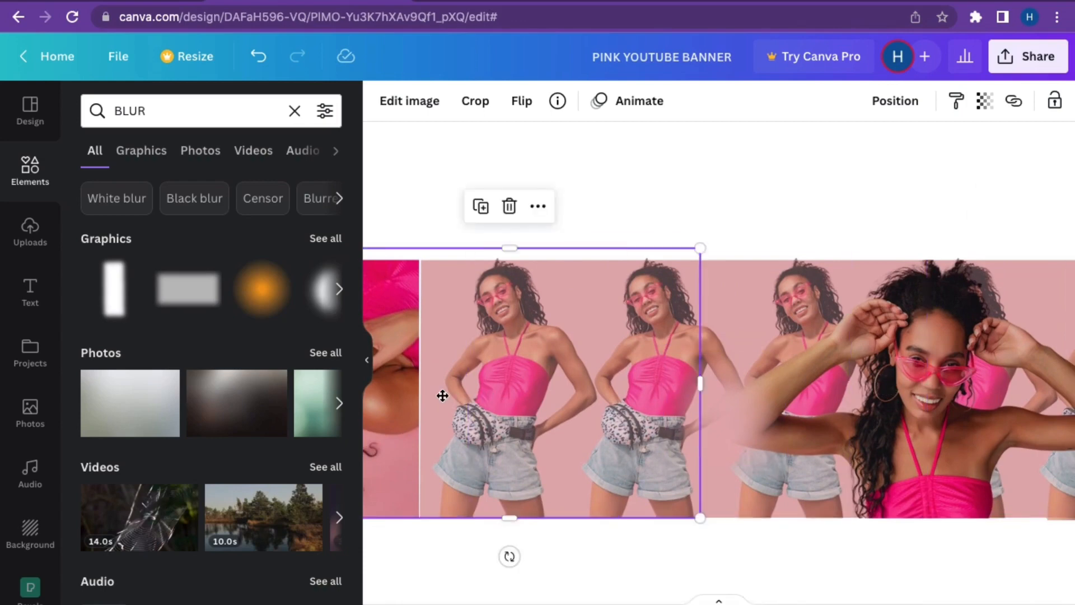
left_click_drag(441, 394, 443, 395)
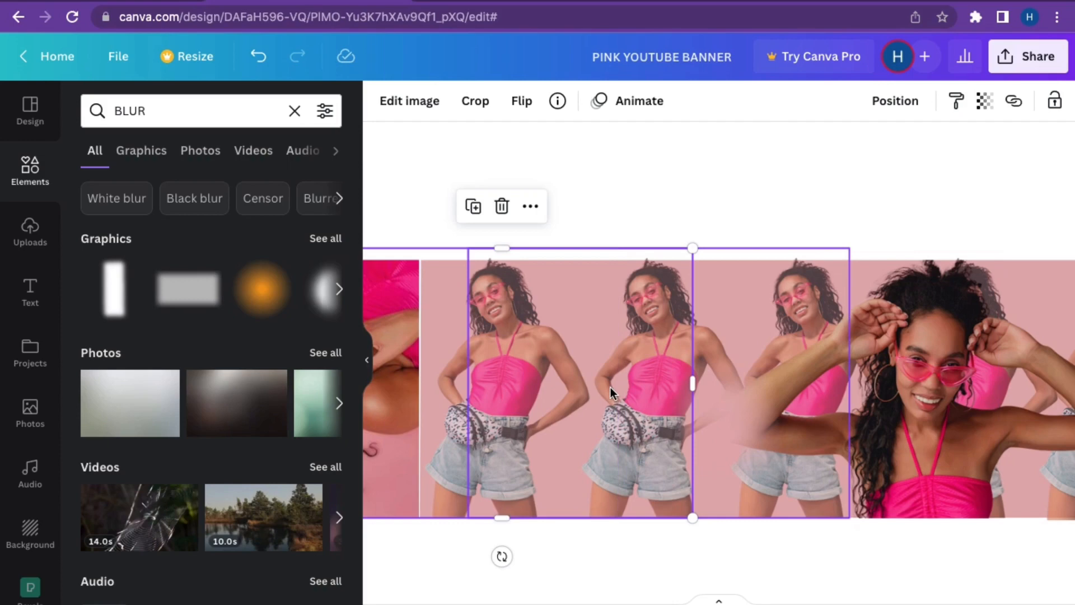
key("ctrl+z")
left_click(709, 307)
left_click_drag(710, 307, 559, 353)
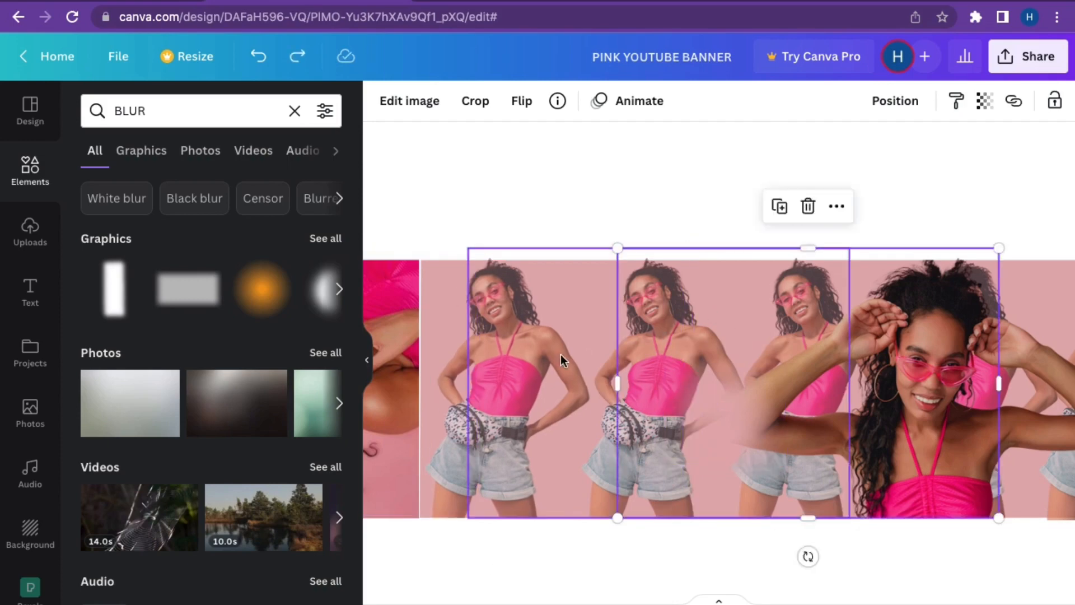
Step: Trim the excess right side off the images of the two leftmost faded figures and nudge the second figure left
left_click(454, 408)
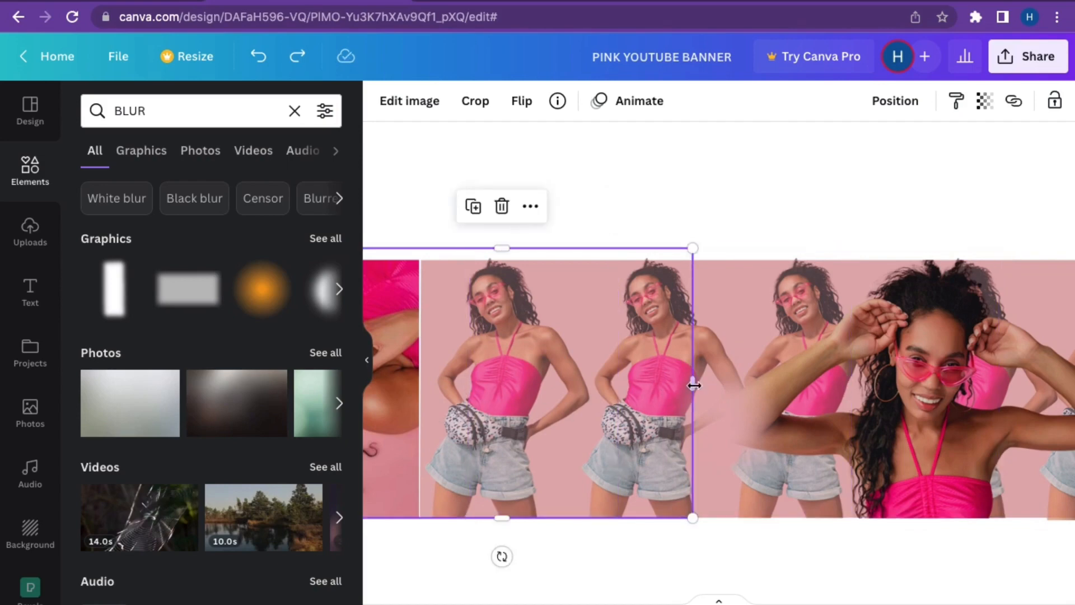
left_click_drag(688, 386, 595, 395)
left_click(647, 400)
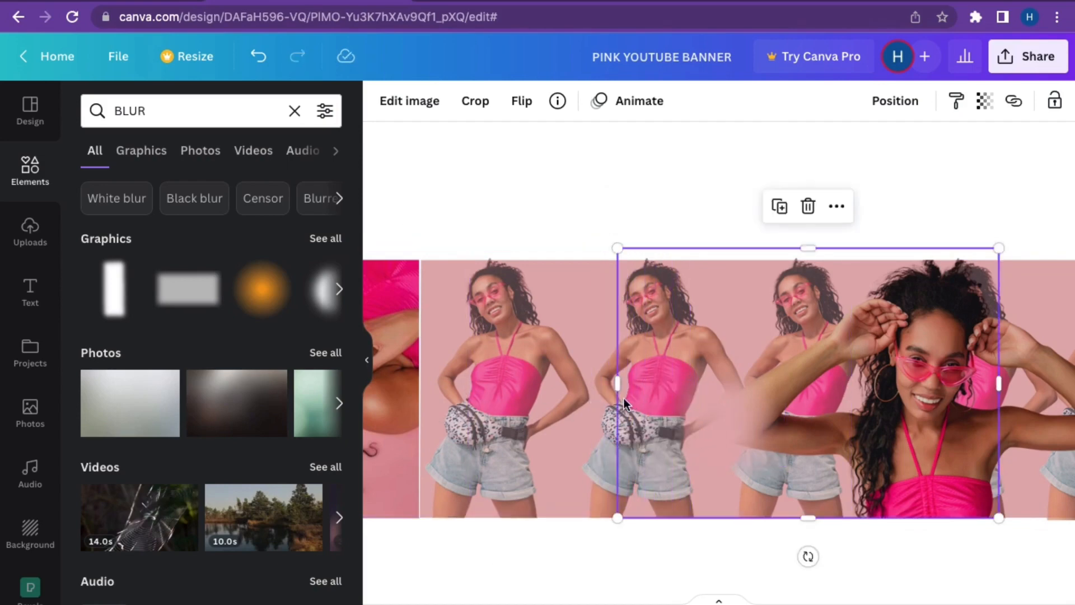
left_click(600, 405)
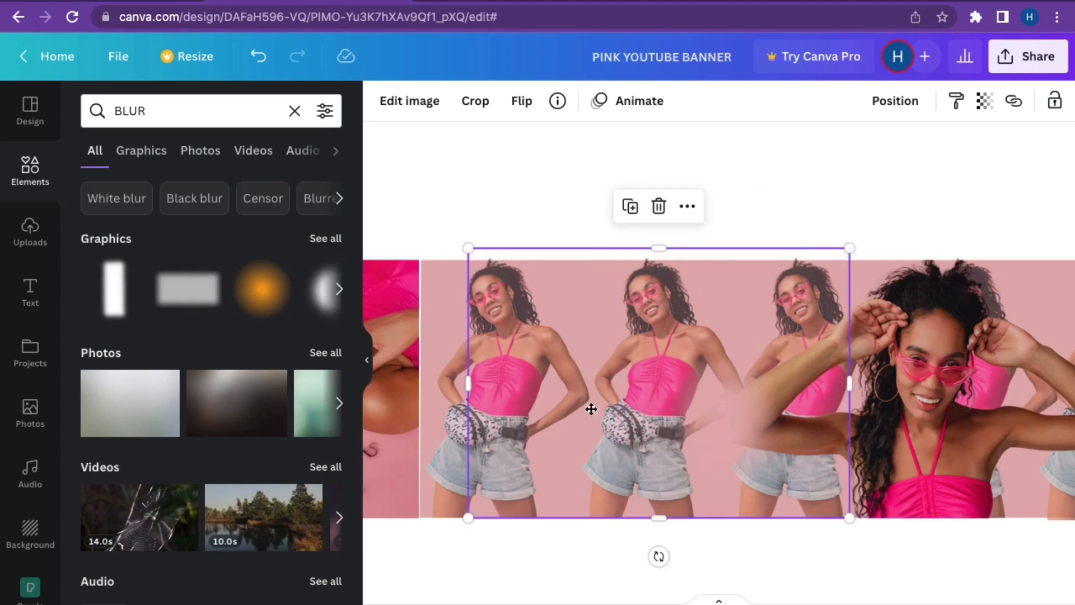
left_click_drag(590, 408, 595, 410)
left_click_drag(840, 383, 730, 386)
left_click(733, 390)
Step: Bring the faded figures overlapping the central cutout forward and shift the figures sideways to even out their spacing
left_click(895, 101)
left_click(869, 166)
left_click(791, 294)
scroll(792, 294, "right", 6)
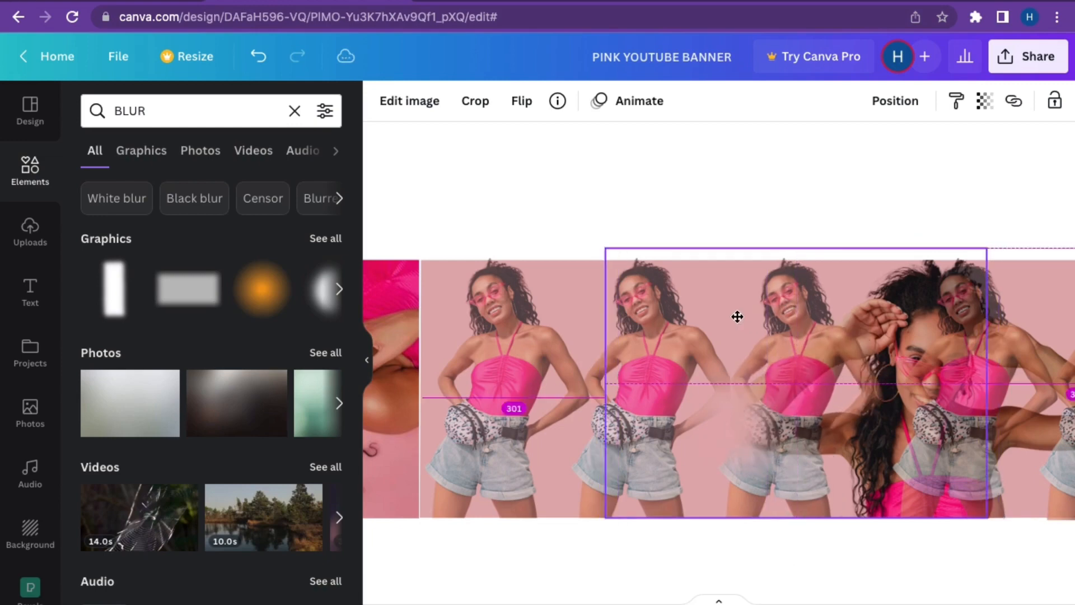
left_click_drag(840, 392, 804, 392)
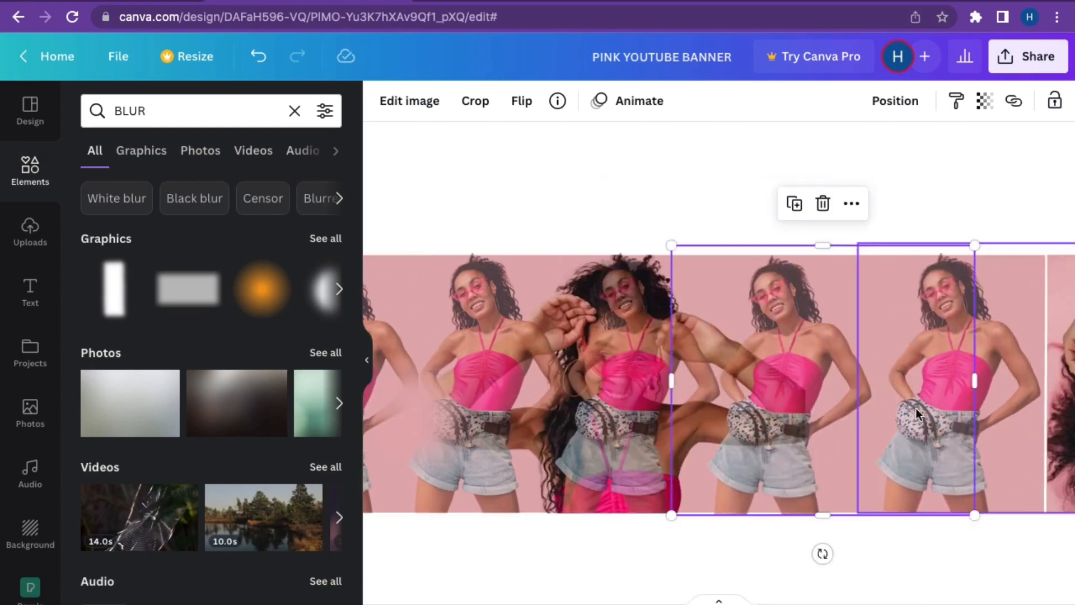
left_click_drag(915, 408, 892, 407)
Step: Send the faded figures that overlap the central cutout back behind it in the layer order
left_click(791, 341)
left_click(894, 101)
left_click(847, 157)
left_click(477, 336)
left_click(895, 101)
left_click(833, 161)
scroll(728, 347, "left", 3)
left_click(644, 336)
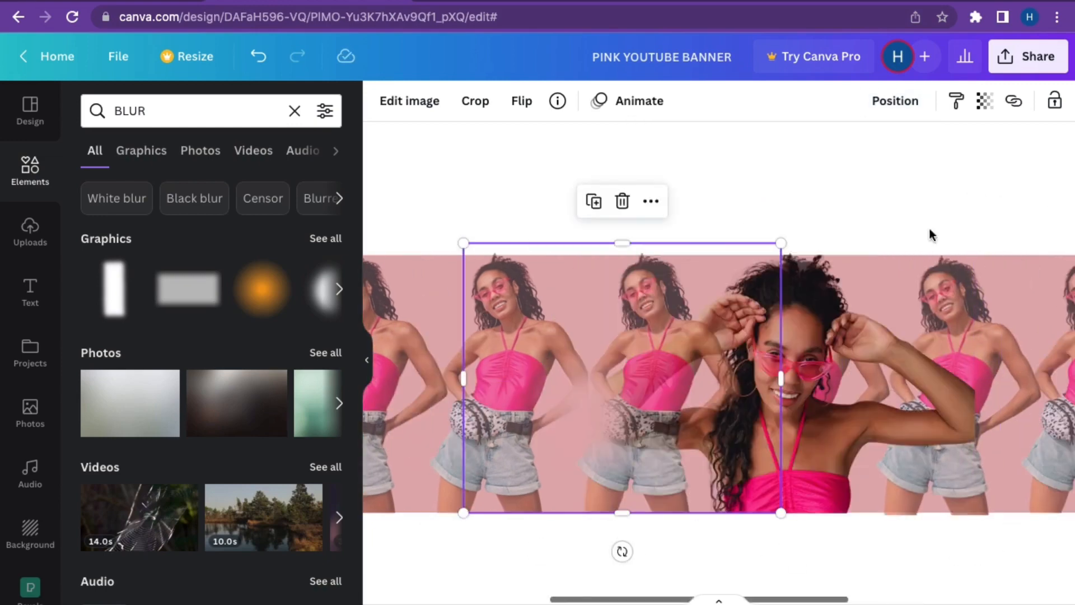
left_click(895, 100)
left_click(845, 157)
Step: Add another copy of the faded figure at the right end of the row and trim its right side at the end photo
scroll(961, 257, "right", 3)
left_click(439, 386)
left_click(923, 302)
left_click(826, 201)
scroll(827, 224, "right", 3)
left_click_drag(650, 358, 922, 338)
scroll(921, 338, "right", 3)
left_click_drag(963, 379, 730, 379)
left_click(782, 239)
scroll(429, 423, "left", 5)
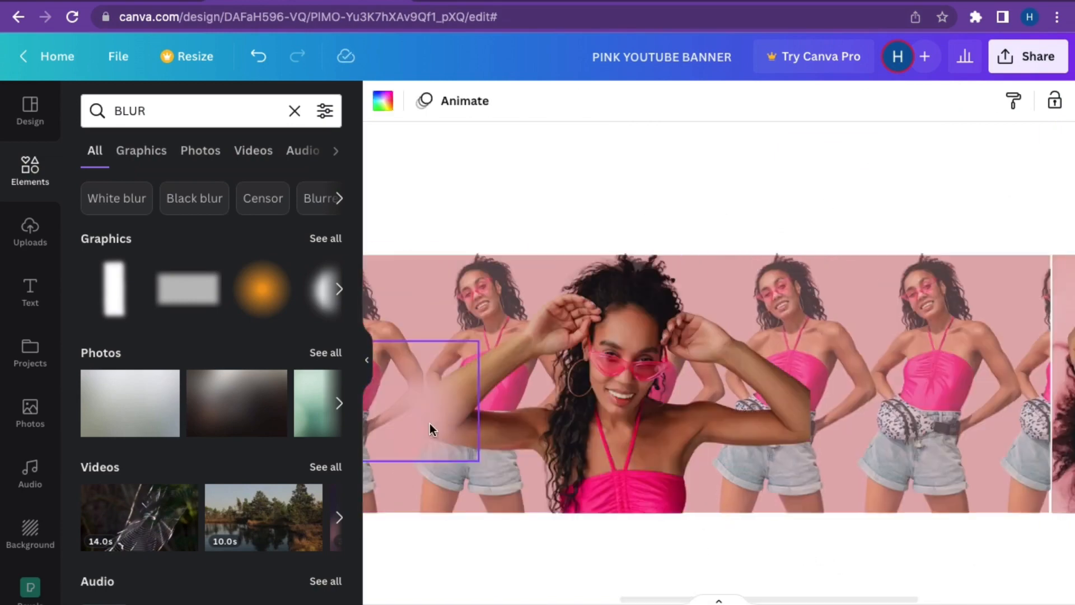
Step: Place one of the pink blurs over the cut edge of the central cutout's right-hand elbow
left_click(429, 423)
left_click_drag(422, 402, 831, 399)
scroll(804, 404, "up", 5)
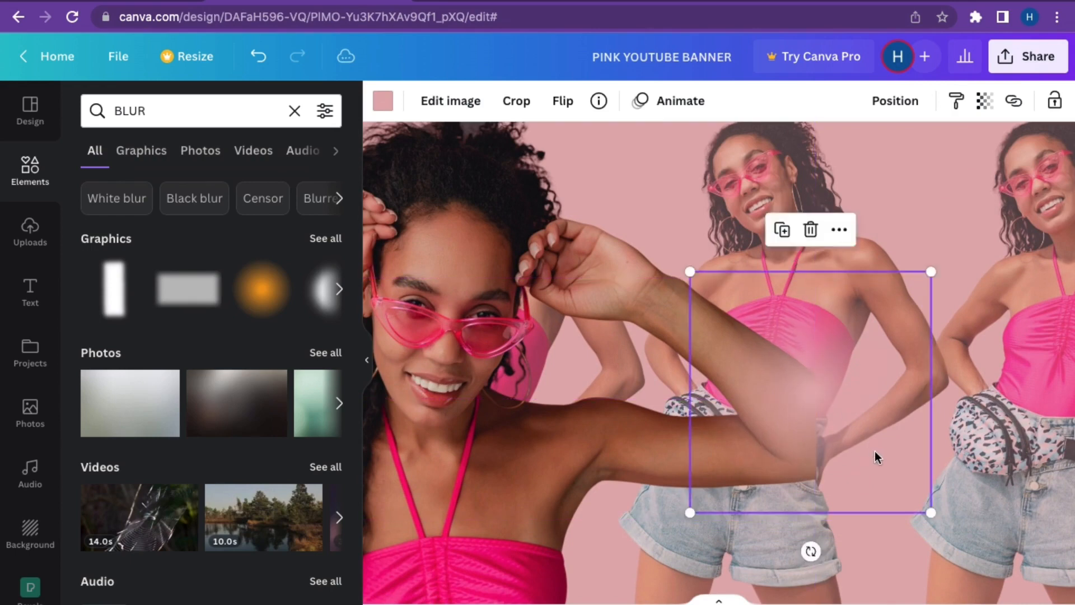
mouse_move(876, 456)
left_mouse_down()
mouse_move(862, 502)
mouse_move(878, 447)
left_mouse_up()
scroll(878, 448, "down", 2)
scroll(878, 448, "down", 2)
scroll(795, 457, "right", 3)
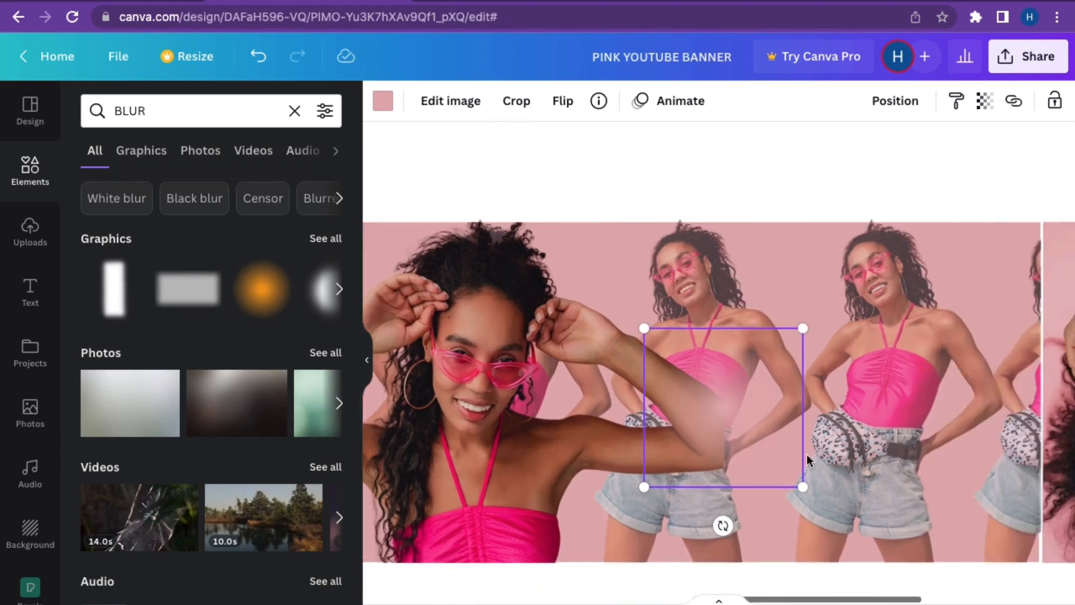
Step: Duplicate the right-hand elbow's pink blur and position the copy lower to soften the remaining cut edge
left_click_drag(693, 340, 708, 352)
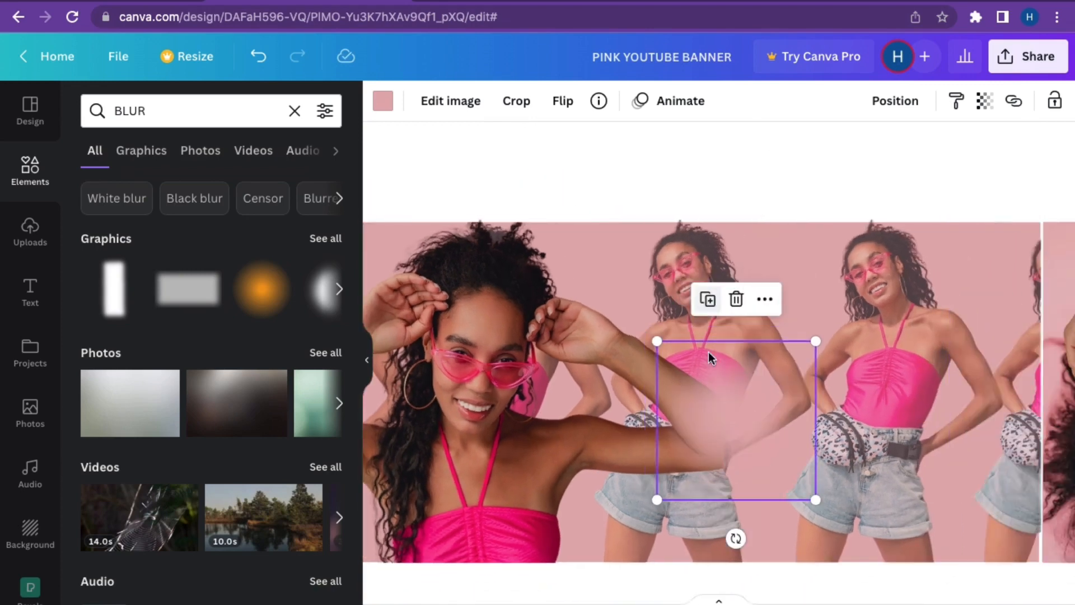
left_click_drag(730, 395, 725, 422)
scroll(725, 422, "up", 4)
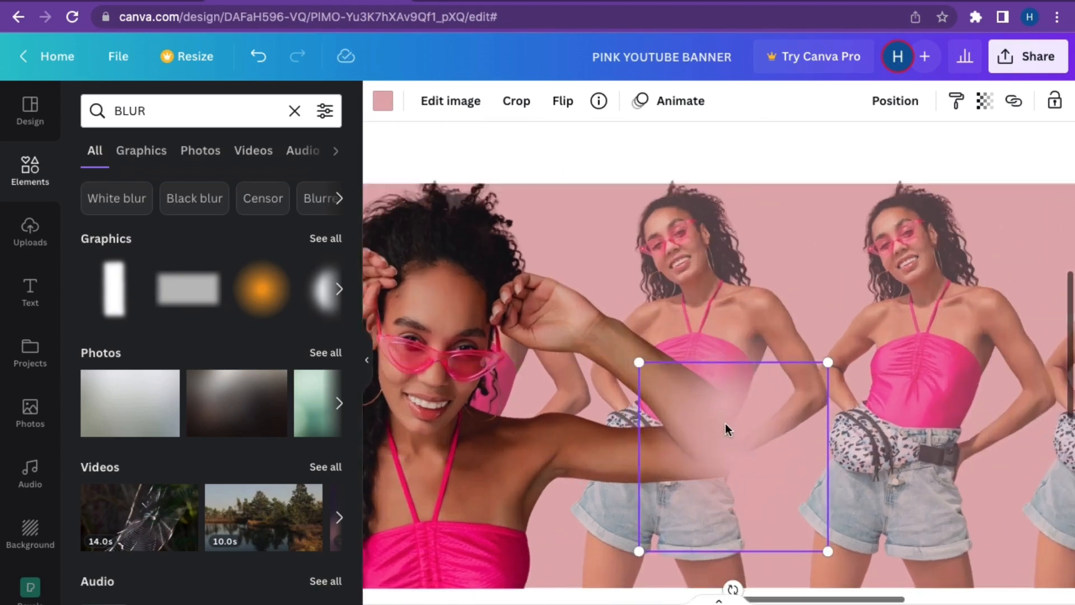
scroll(794, 491, "down", 2)
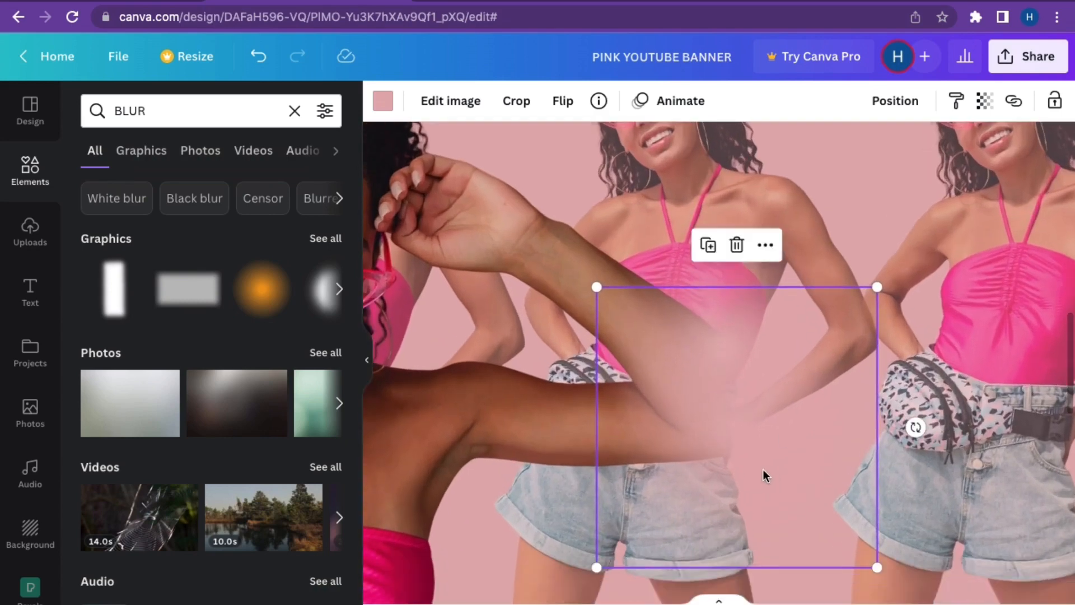
mouse_move(765, 472)
left_mouse_down()
mouse_move(748, 473)
mouse_move(760, 476)
left_mouse_up()
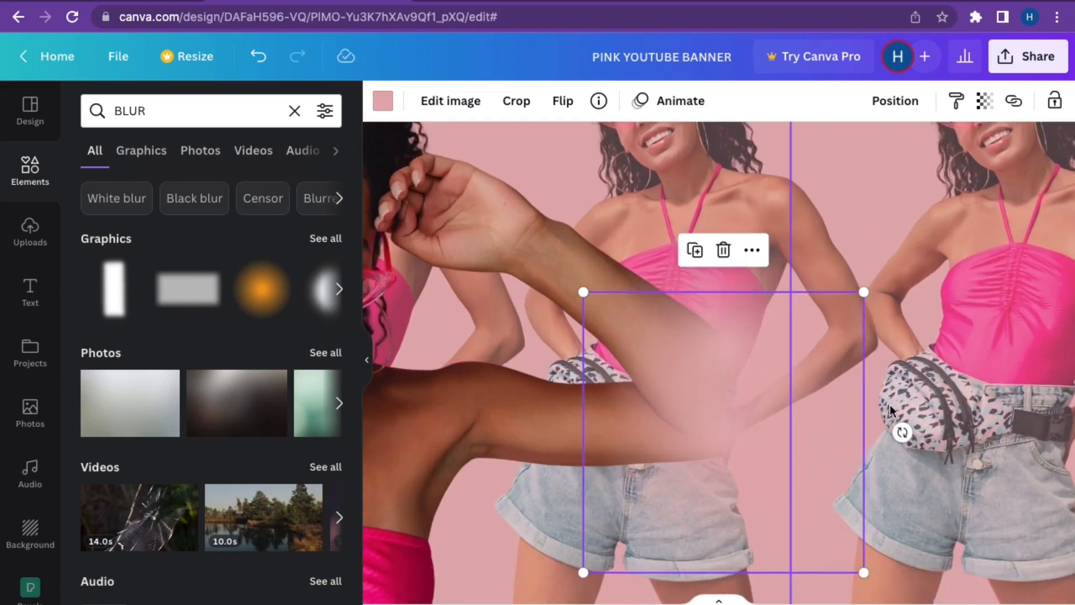
left_click(899, 303)
left_click(751, 405)
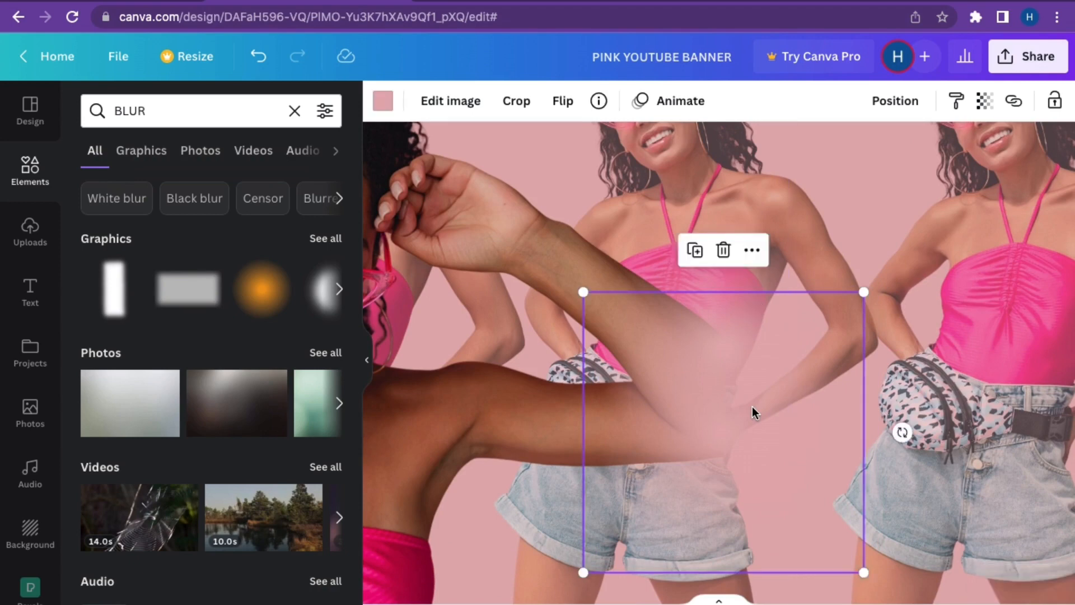
scroll(730, 401, "up", 5)
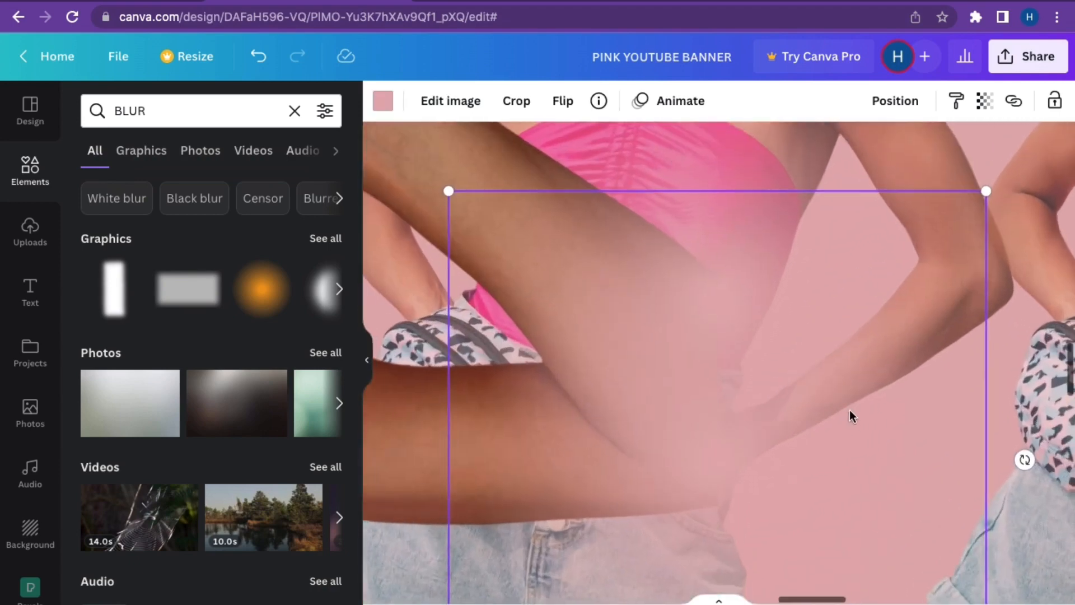
Step: Adjust the pink blurs over the central cutout's right-hand elbow and place another copy higher to soften the remaining cut edge
left_click_drag(698, 324, 701, 348)
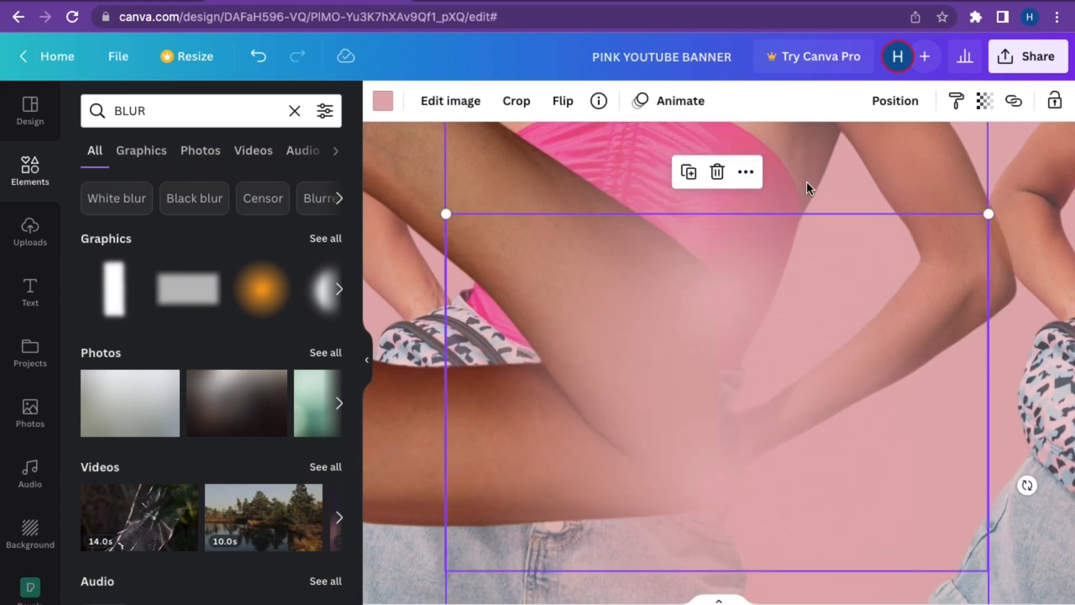
left_click_drag(806, 184, 819, 262)
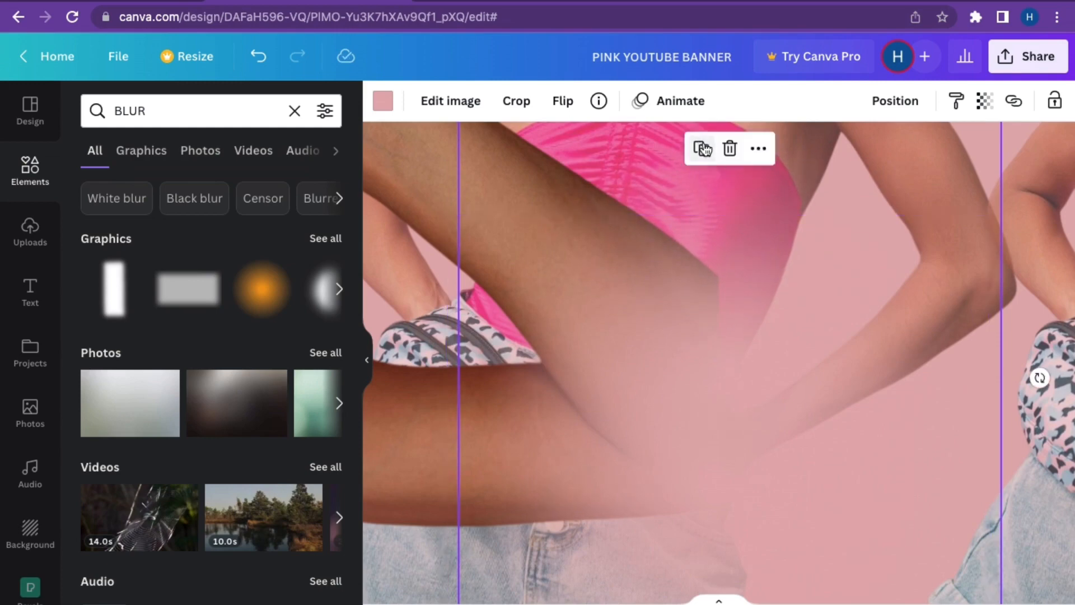
left_click_drag(889, 173, 857, 72)
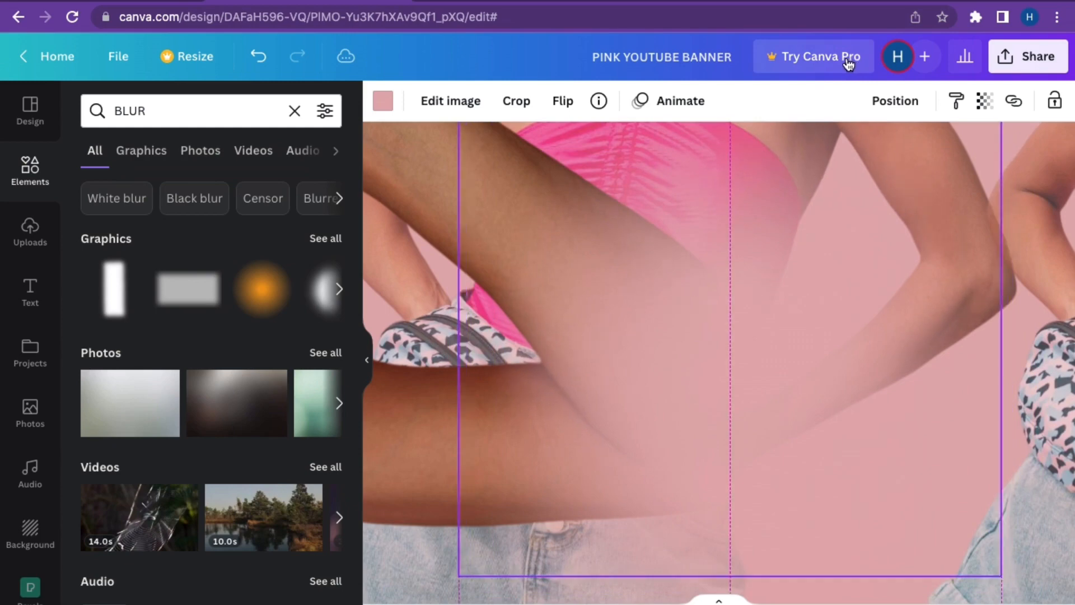
left_click(859, 261)
scroll(858, 304, "down", 2)
scroll(858, 304, "down", 5)
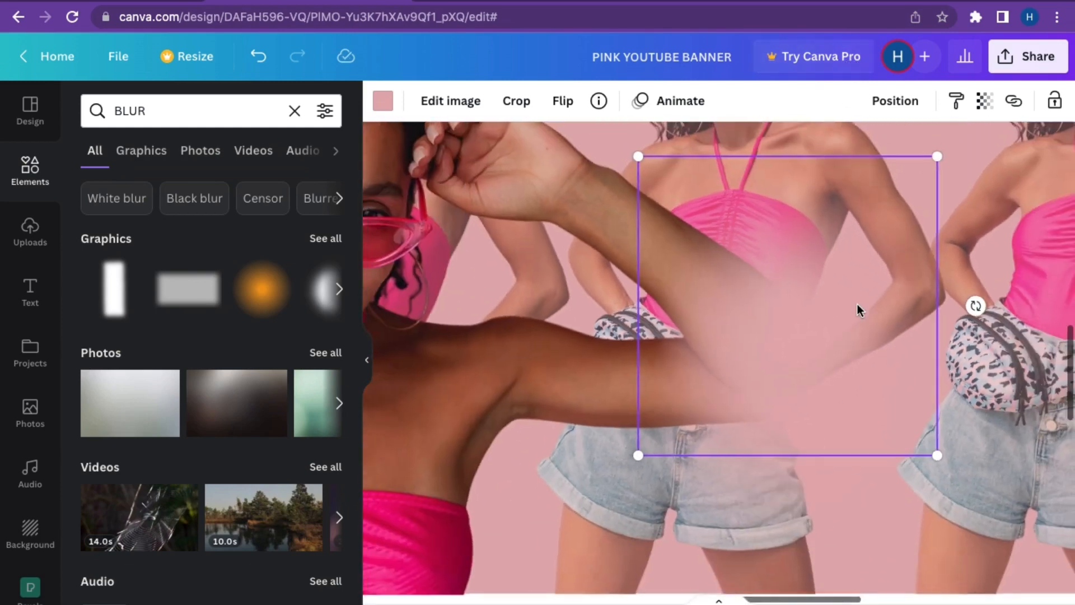
scroll(857, 304, "down", 4)
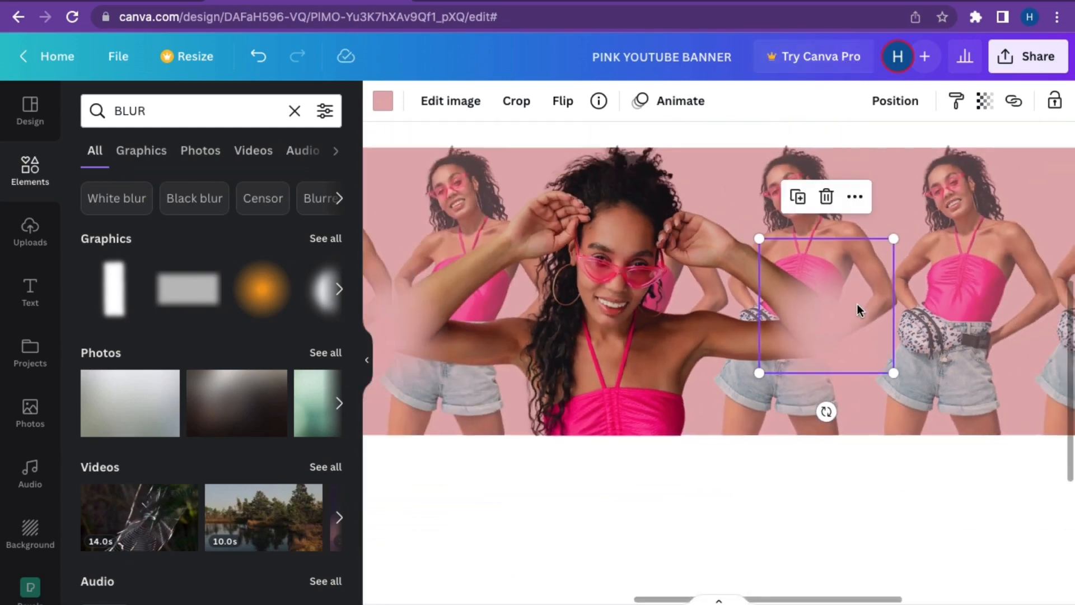
scroll(857, 305, "down", 4)
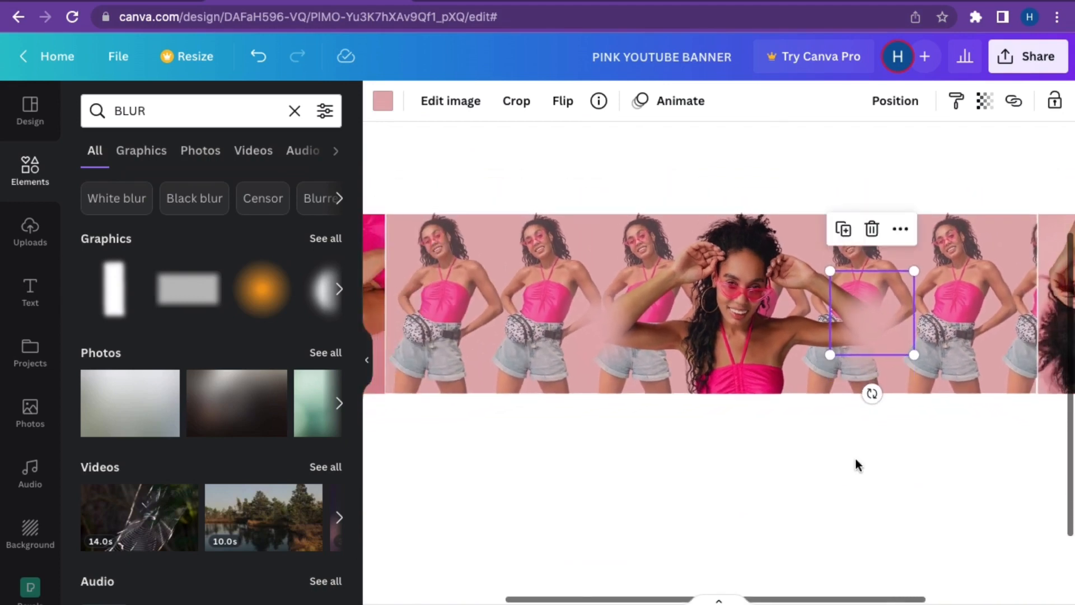
left_click(855, 456)
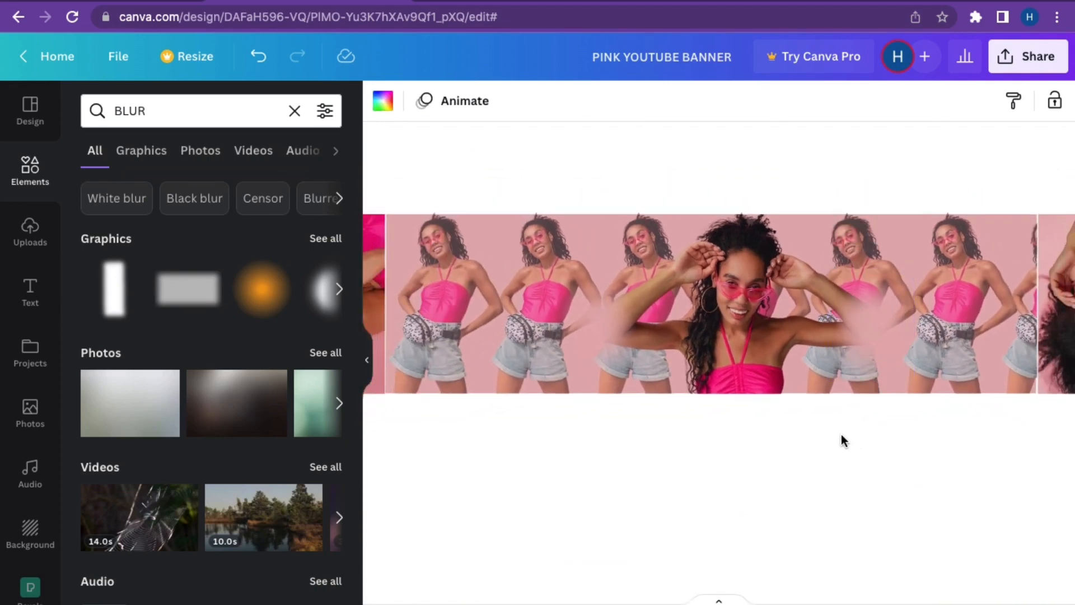
scroll(841, 440, "down", 4)
scroll(841, 436, "down", 5)
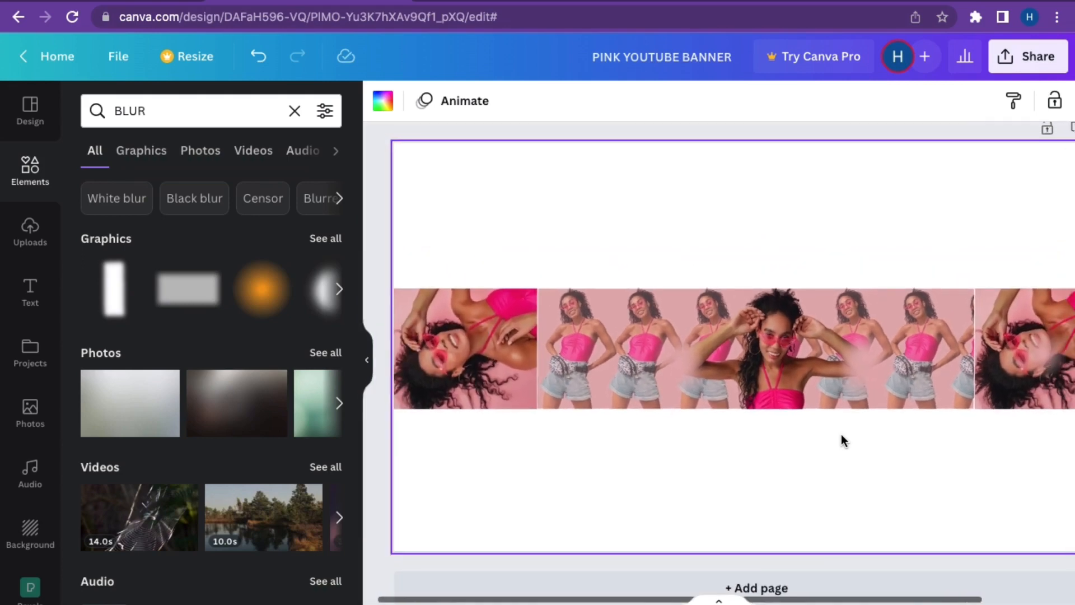
left_click(794, 384)
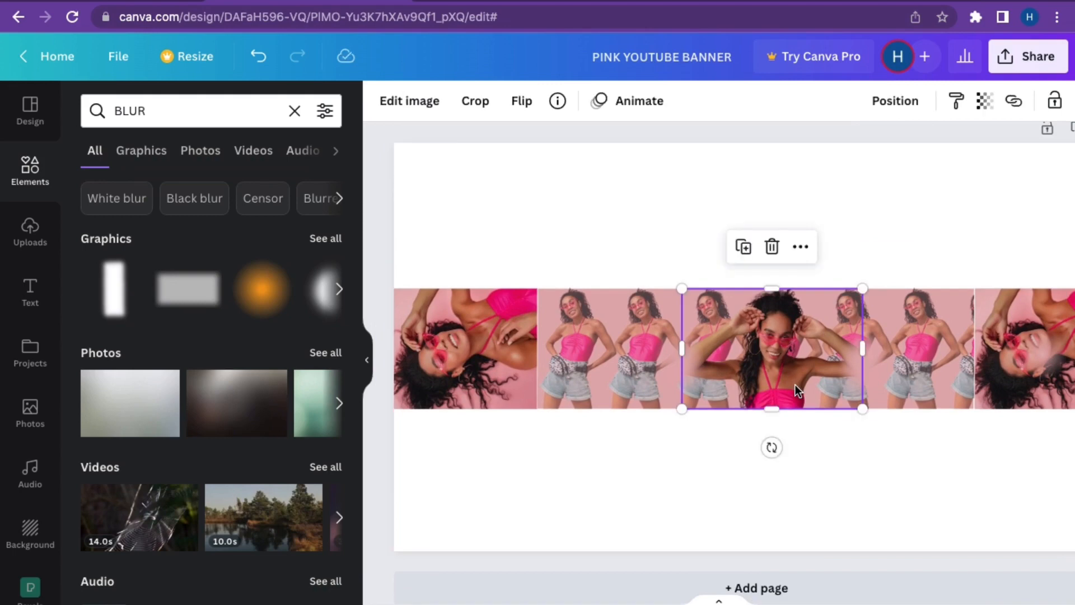
left_click_drag(791, 384, 795, 393)
Step: Add a blank second page and insert a heading with the channel owner's first name in capitals
left_click(871, 463)
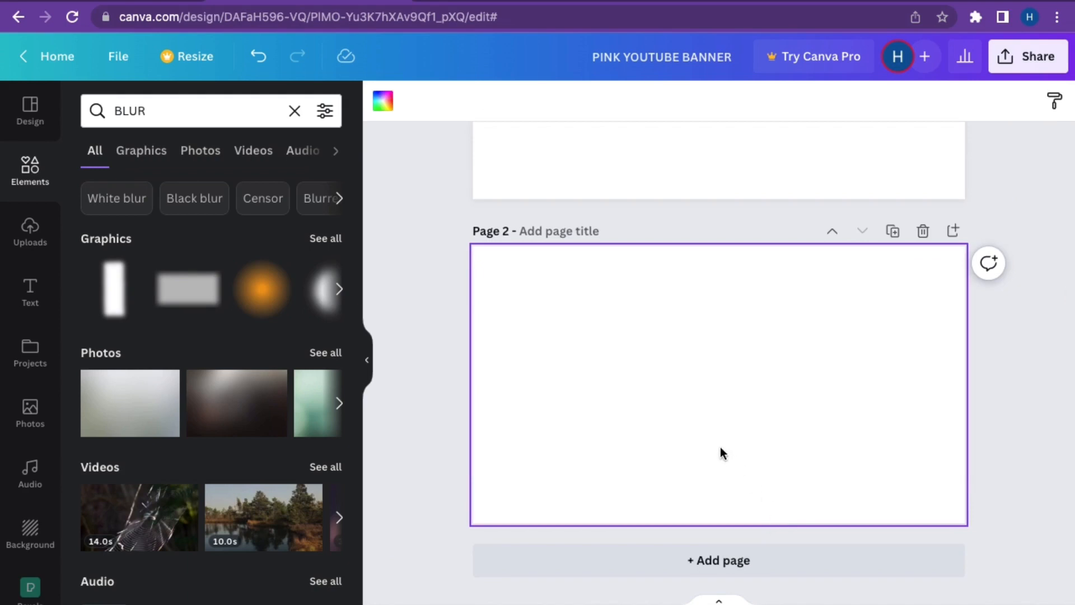
left_click(29, 290)
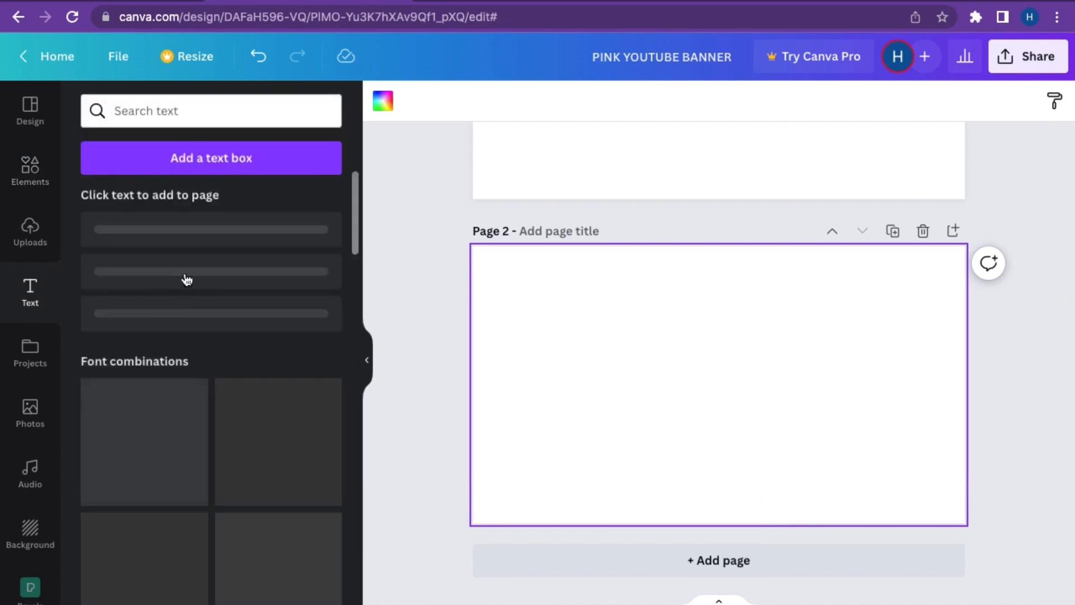
left_click(205, 246)
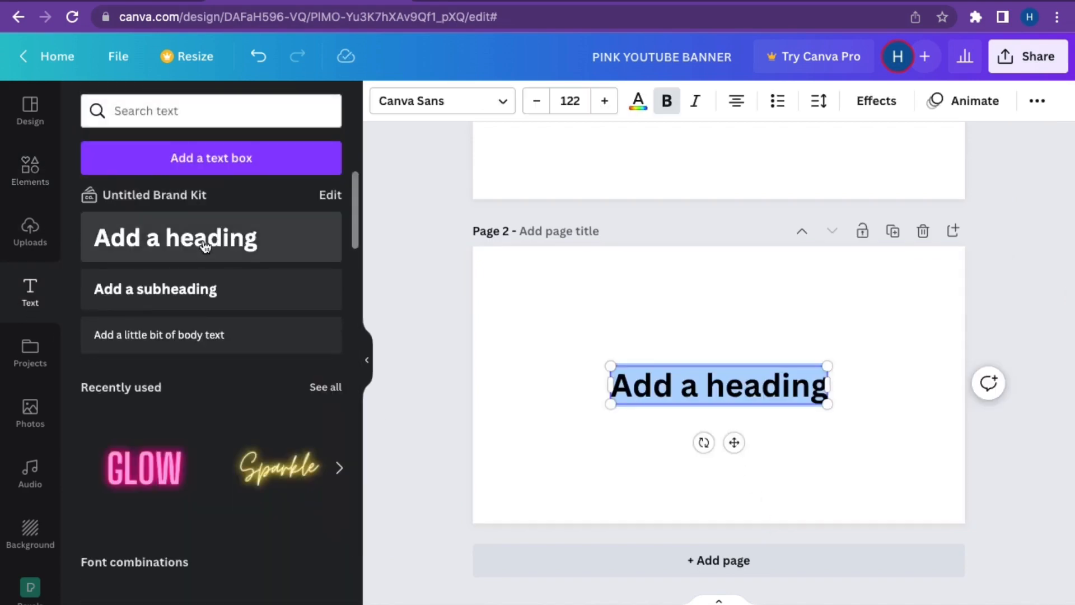
type("BRITT")
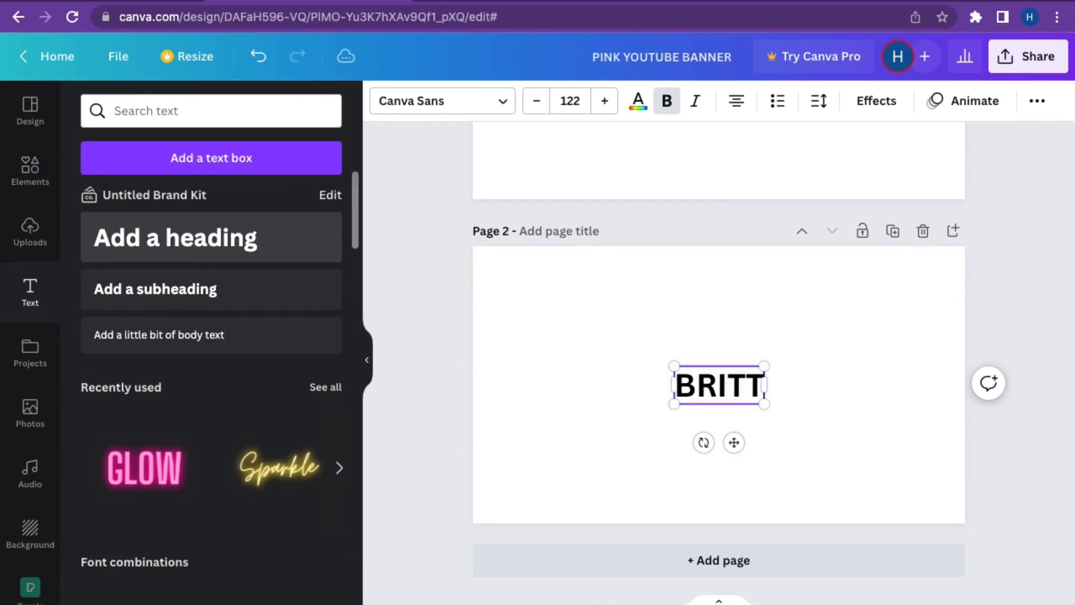
type("ANY")
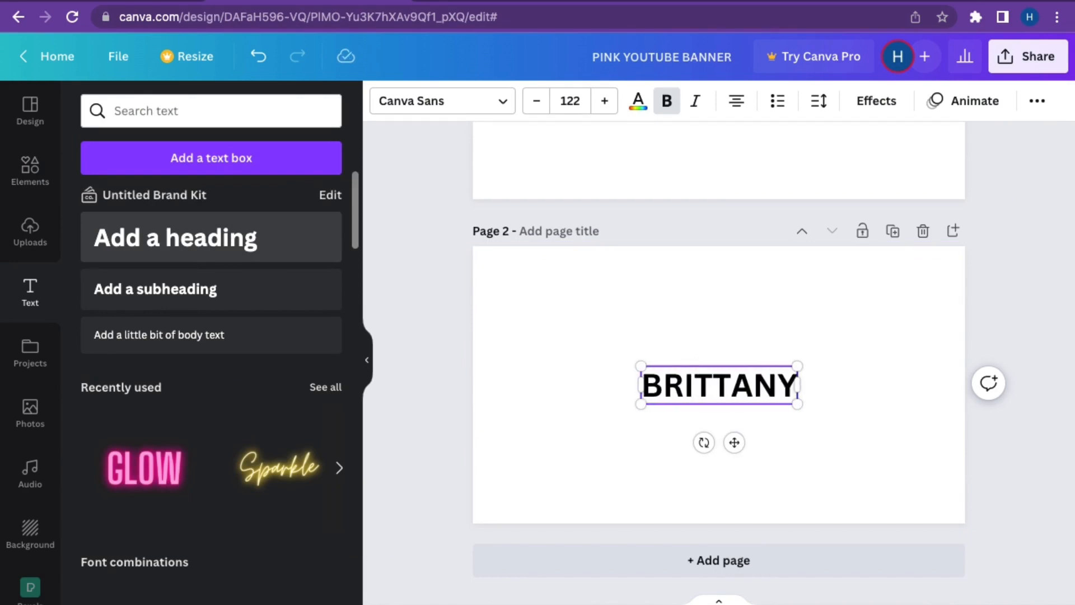
Step: Set the name heading in DM Bubble Pop, enlarge it to size 193, and centre it horizontally on Page 2
left_click(429, 102)
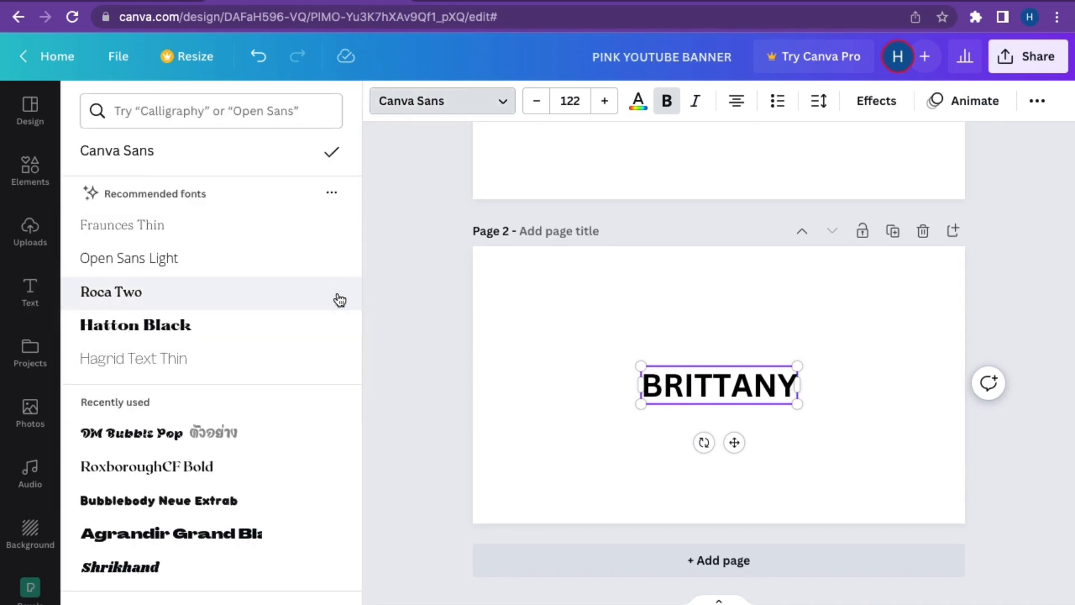
left_click(260, 437)
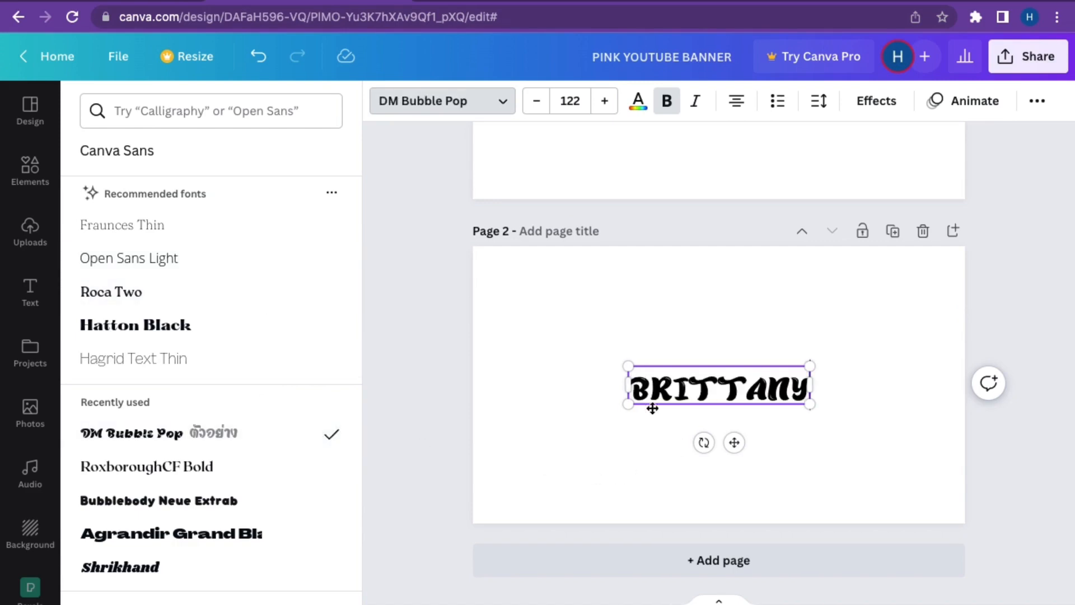
left_click_drag(627, 404, 538, 495)
left_click(1017, 451)
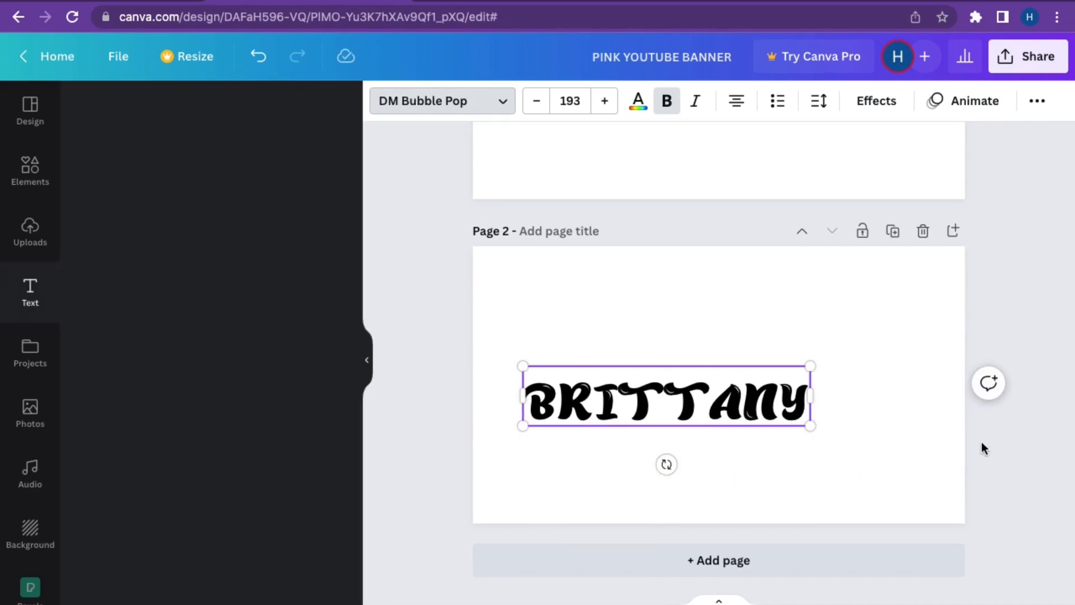
left_click(1021, 455)
left_click_drag(783, 425, 838, 424)
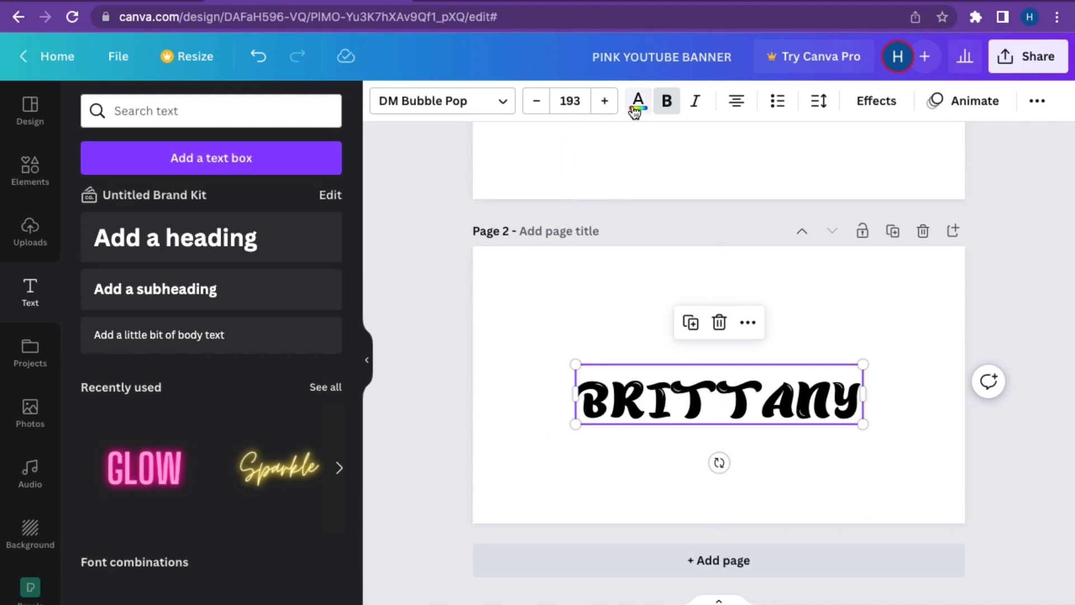
Step: Colour the name heading white and fill Page 2's background with the pink document colour
left_click(637, 102)
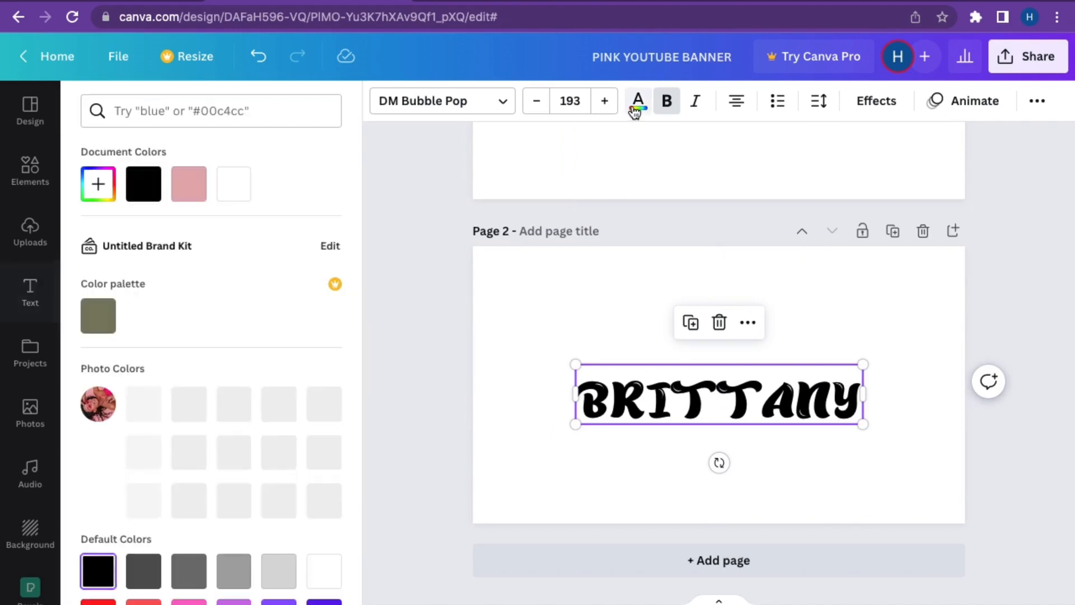
left_click(231, 185)
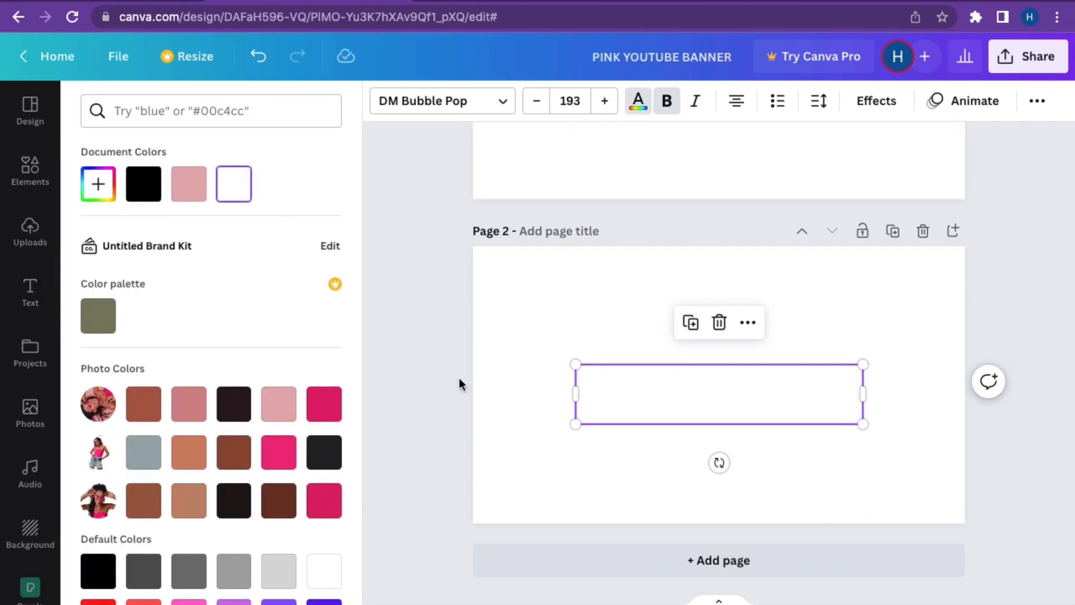
left_click(498, 422)
left_click(556, 321)
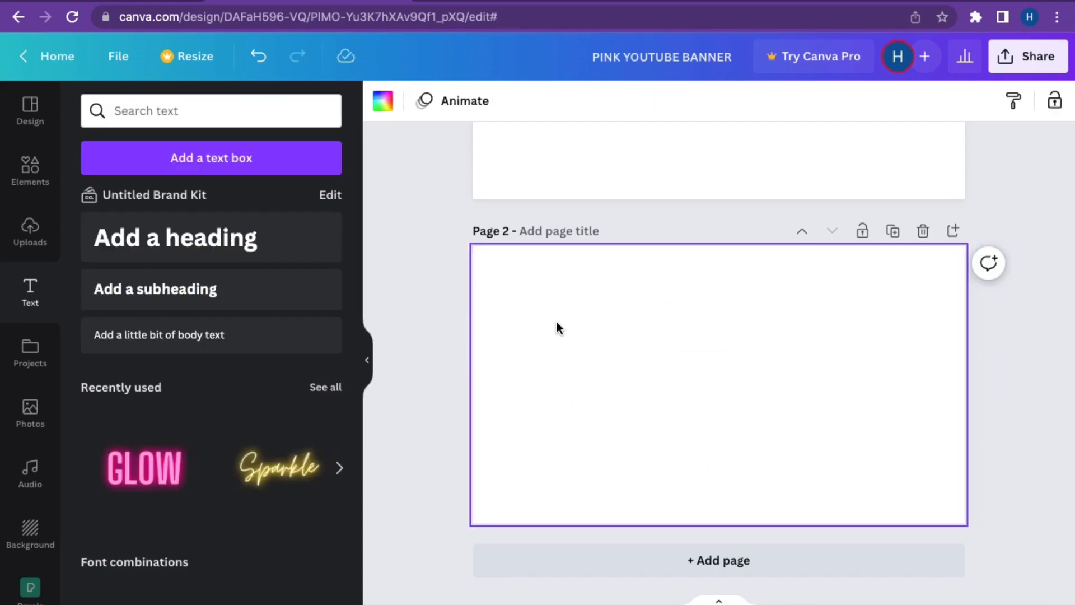
left_click(388, 106)
left_click(143, 184)
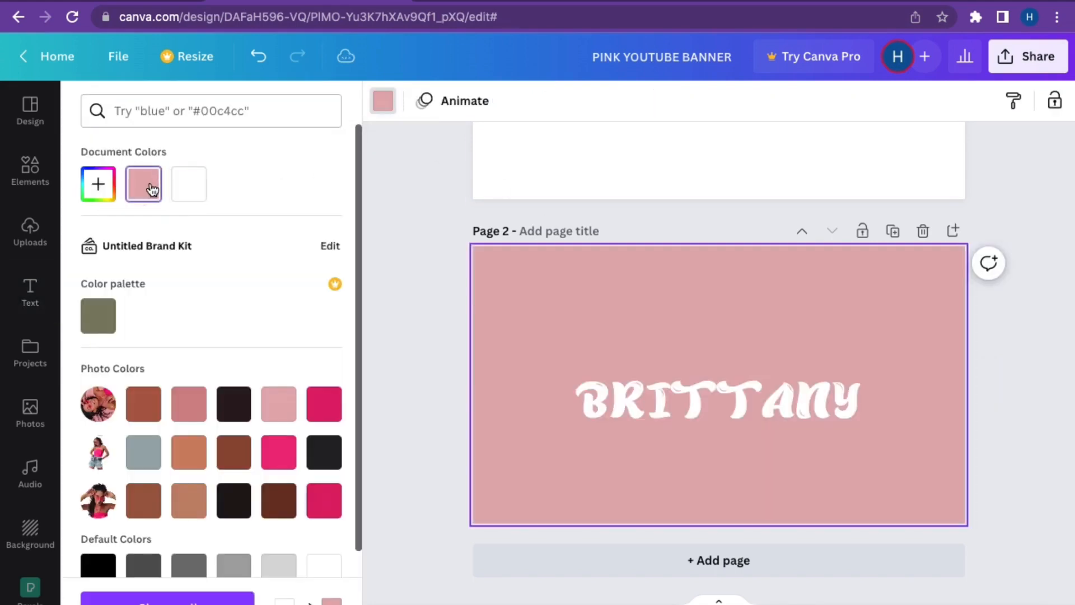
left_click(1022, 438)
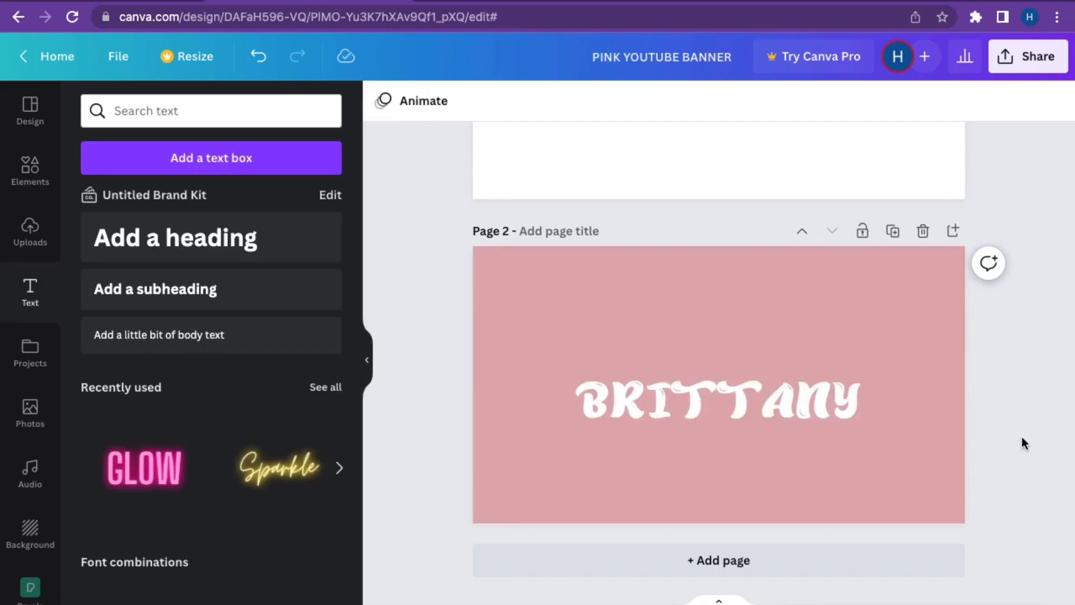
Step: Set up a PNG download limited to Page 2 of the design
left_click(1034, 70)
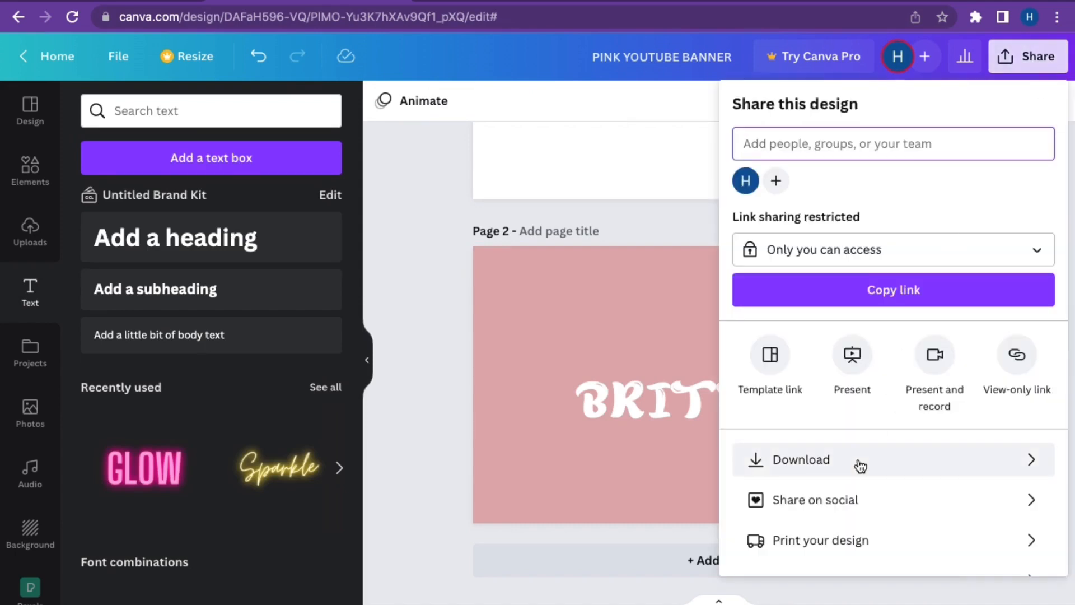
left_click(859, 460)
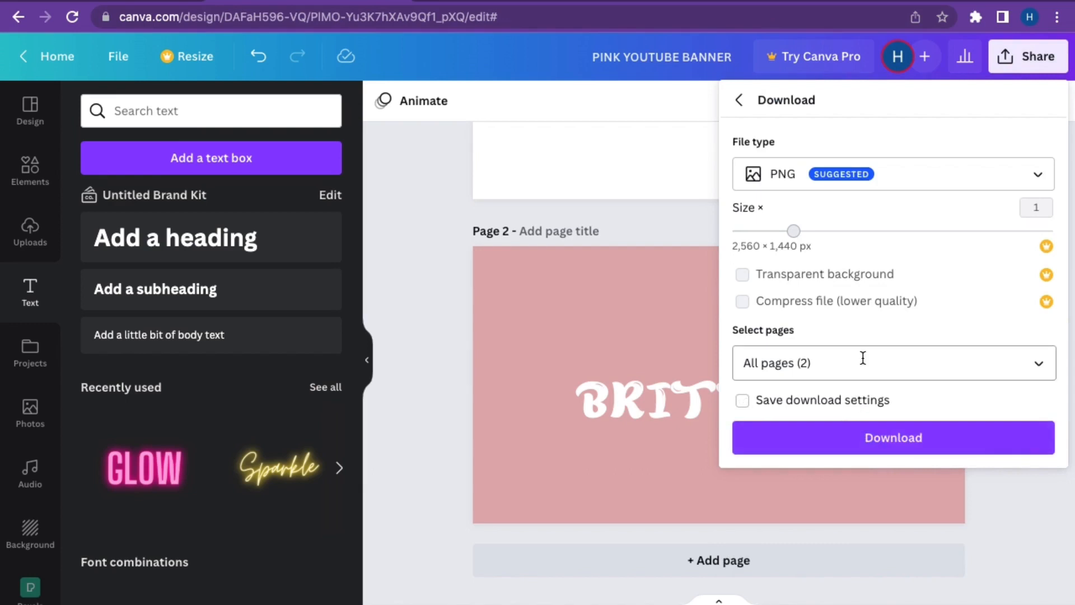
left_click(930, 363)
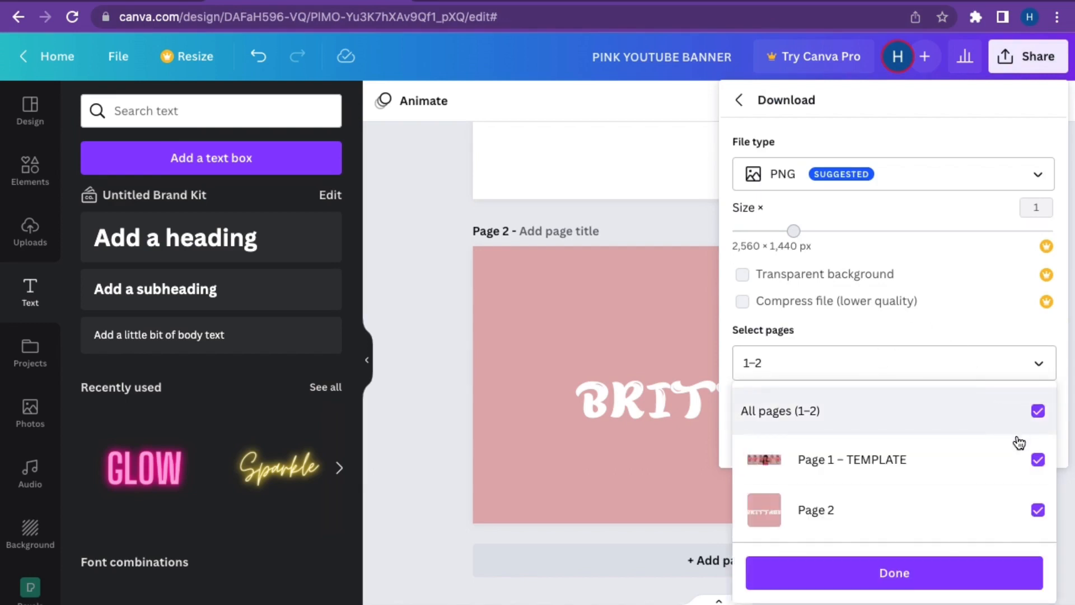
left_click(1037, 411)
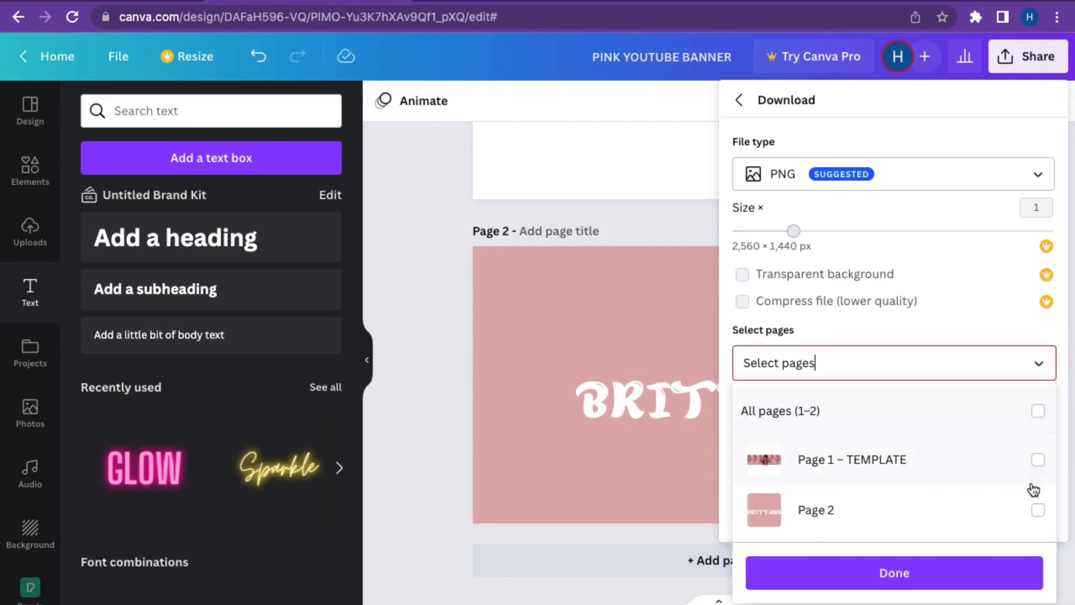
left_click(1037, 520)
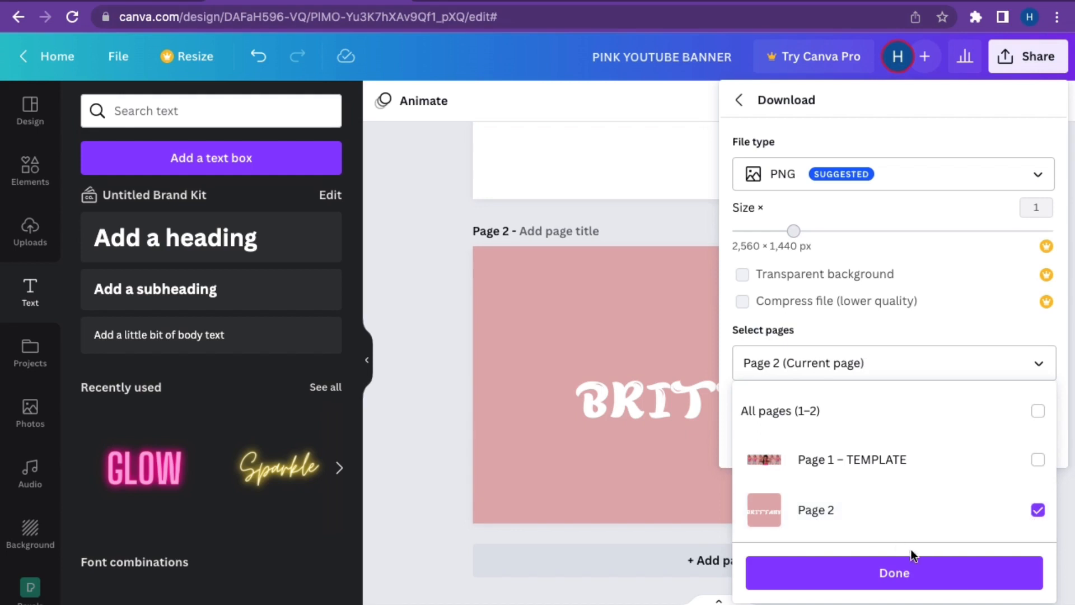
left_click(448, 498)
left_click(448, 498)
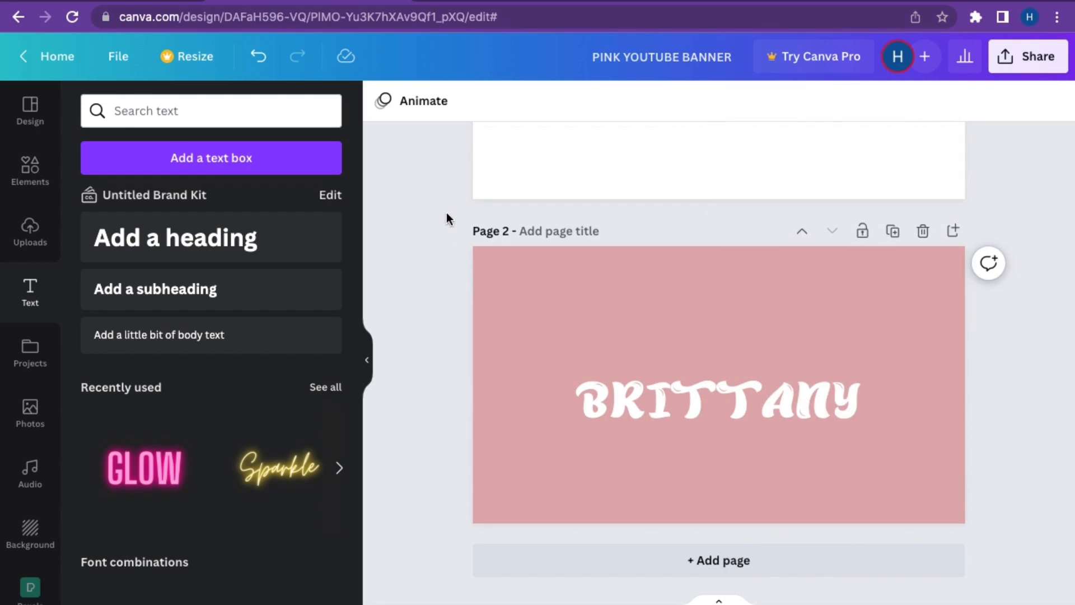
Step: Switch to PicWish, upload "Youtube Banner (3).png" for background removal, and download the resulting cutout
left_click(463, 2)
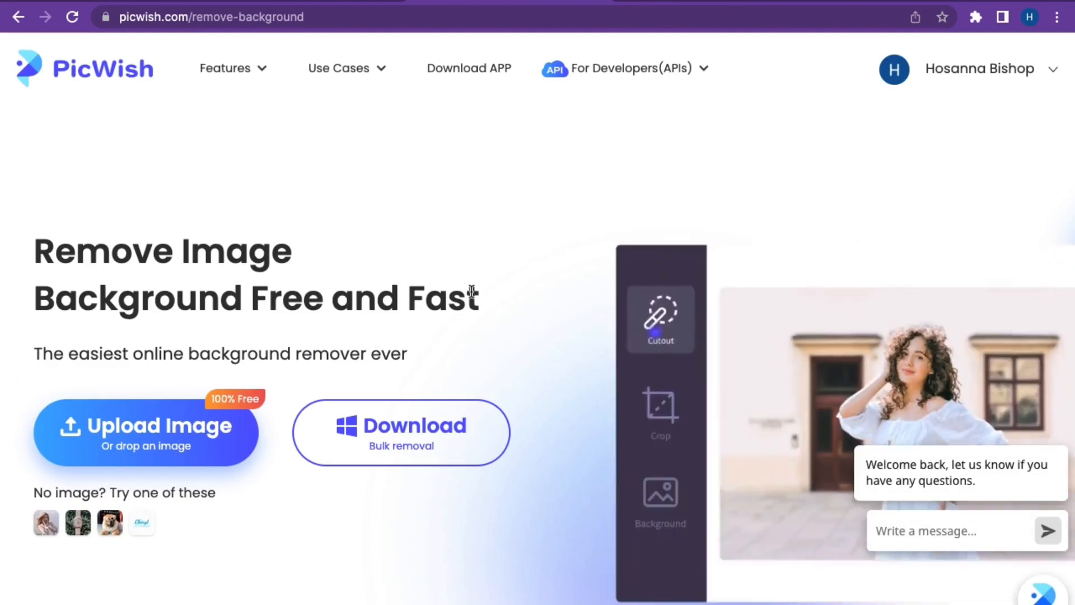
scroll(471, 291, "down", 1)
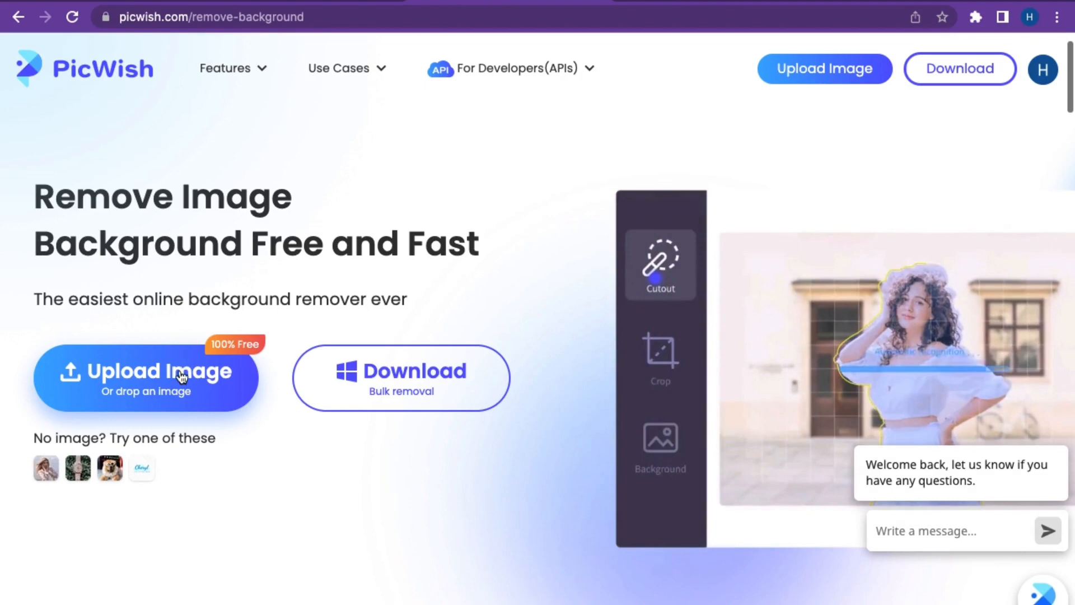
scroll(180, 376, "up", 1)
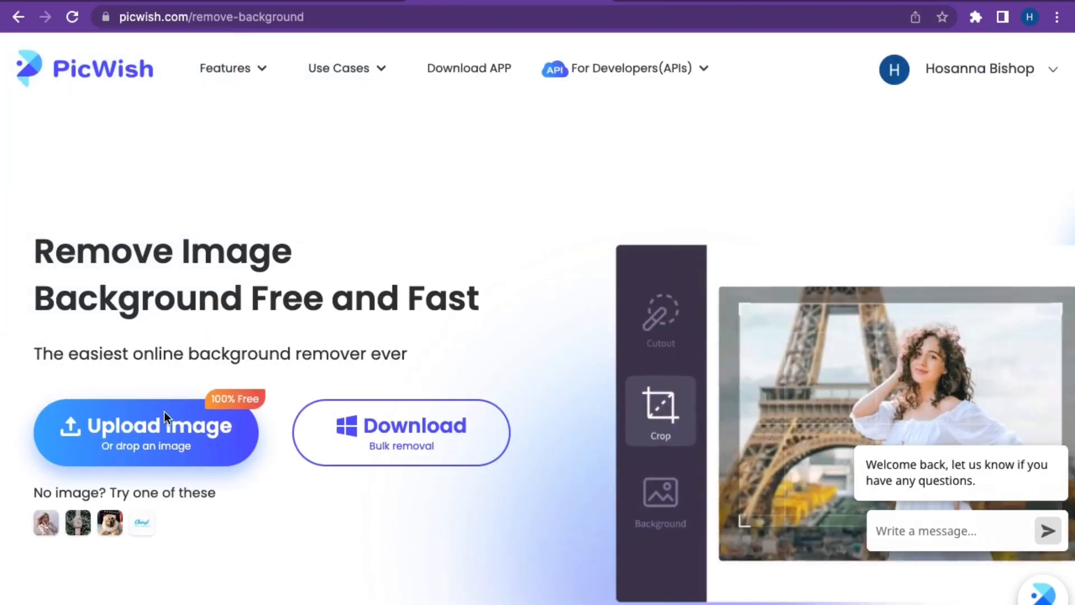
left_click(107, 448)
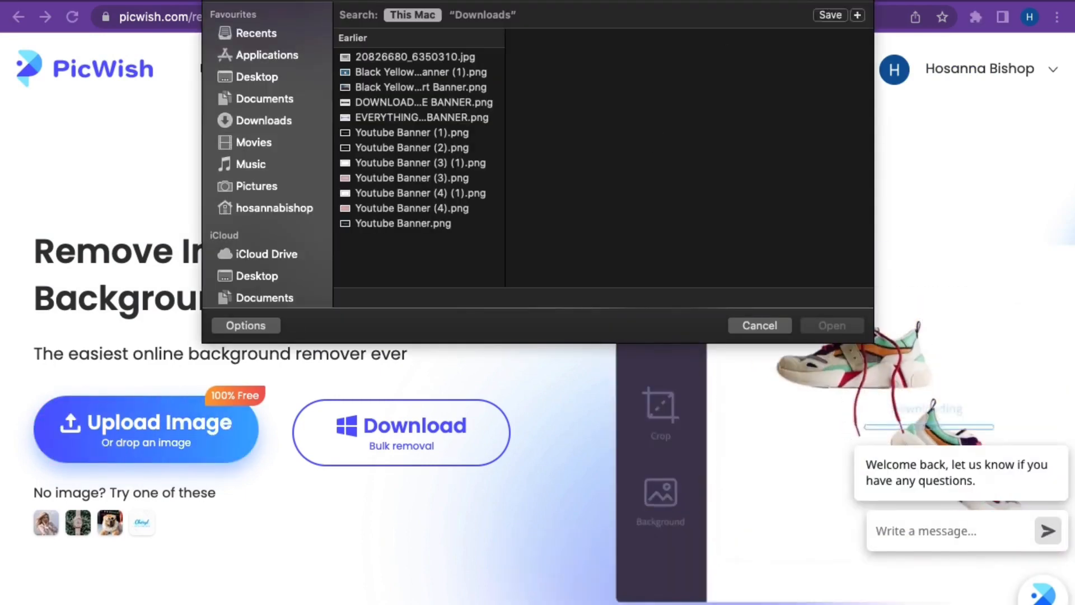
left_click(412, 207)
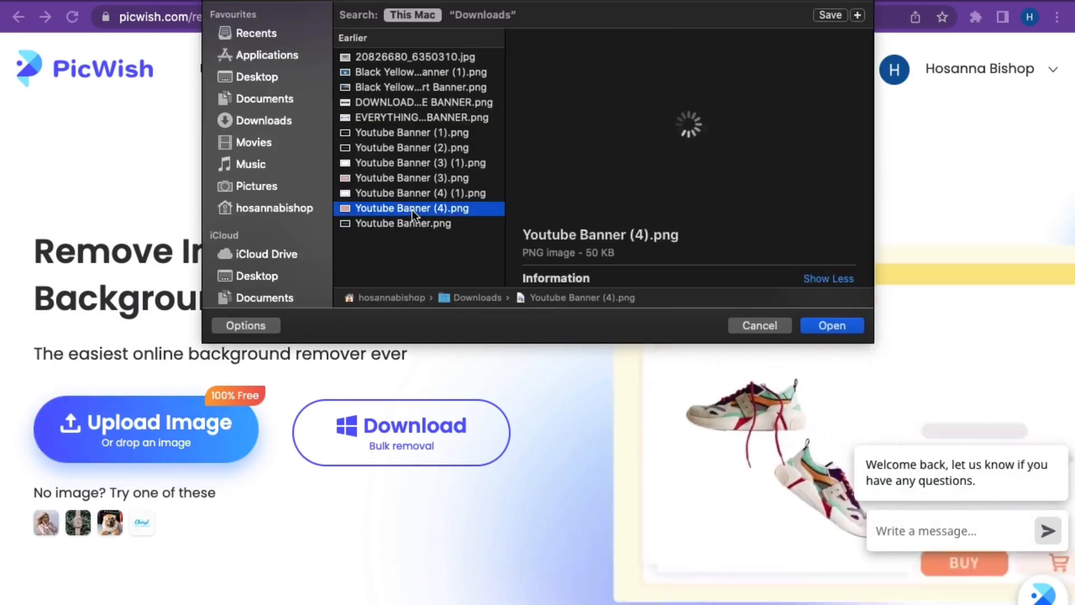
left_click(417, 193)
left_click(420, 177)
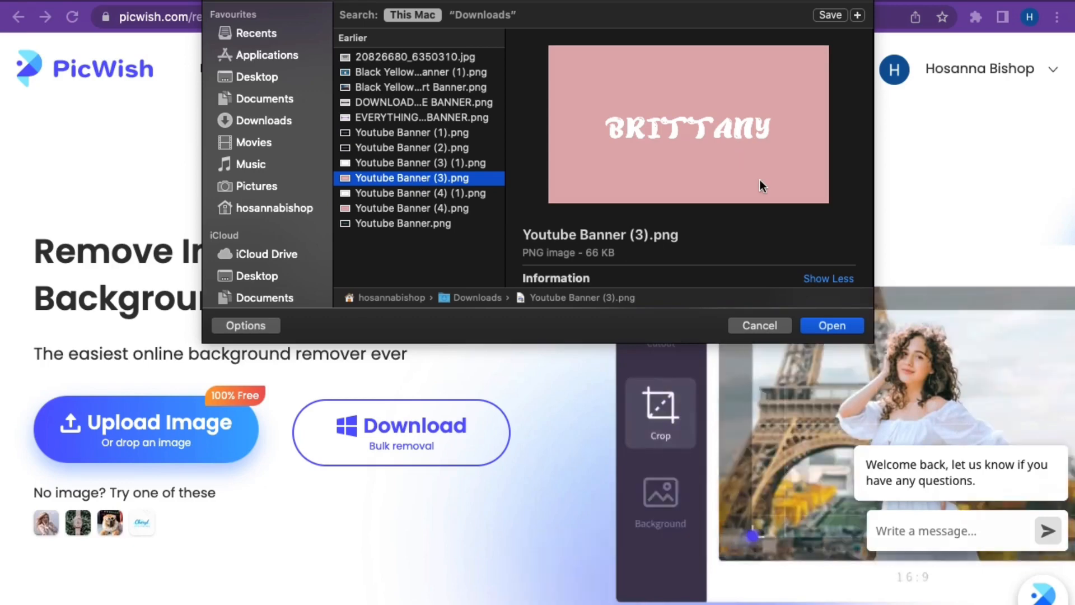
left_click(831, 326)
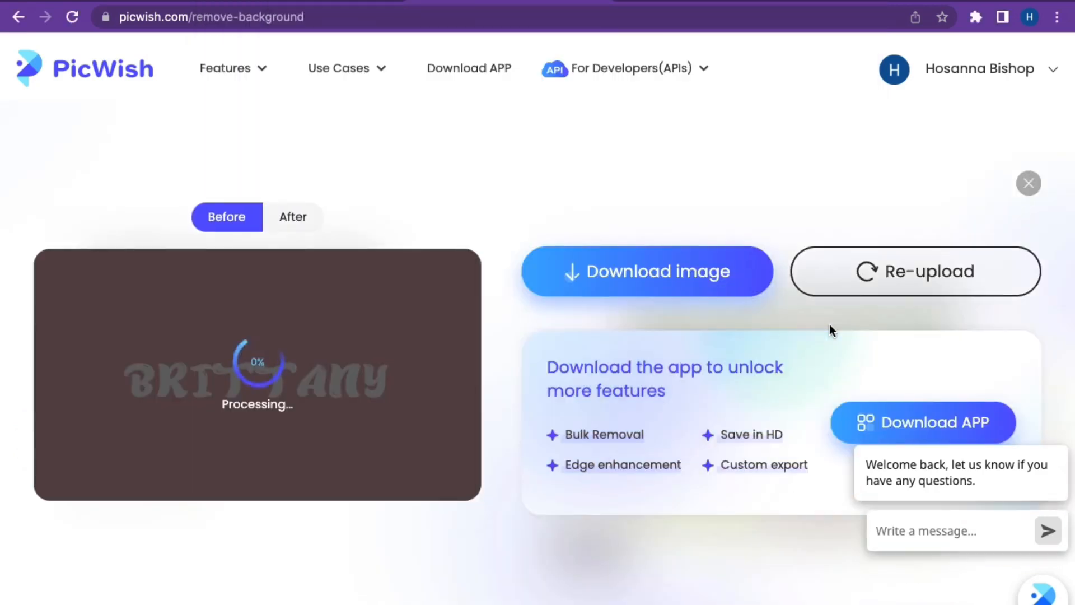
mouse_move(759, 283)
left_click(692, 350)
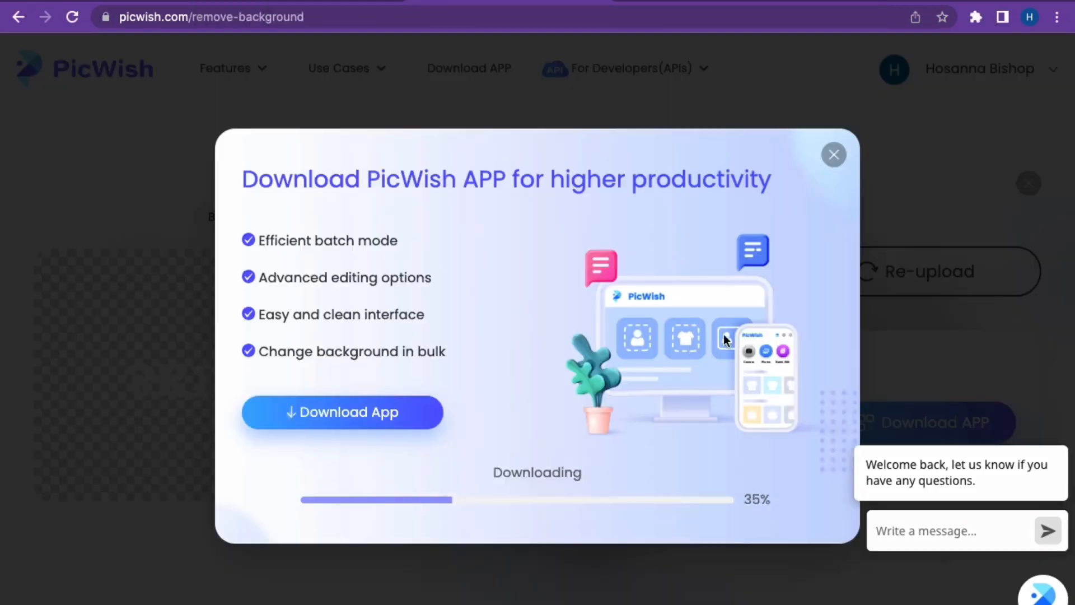
Step: Return to the Canva banner design and place the uploaded transparent white name image on Page 1
left_click(327, 1)
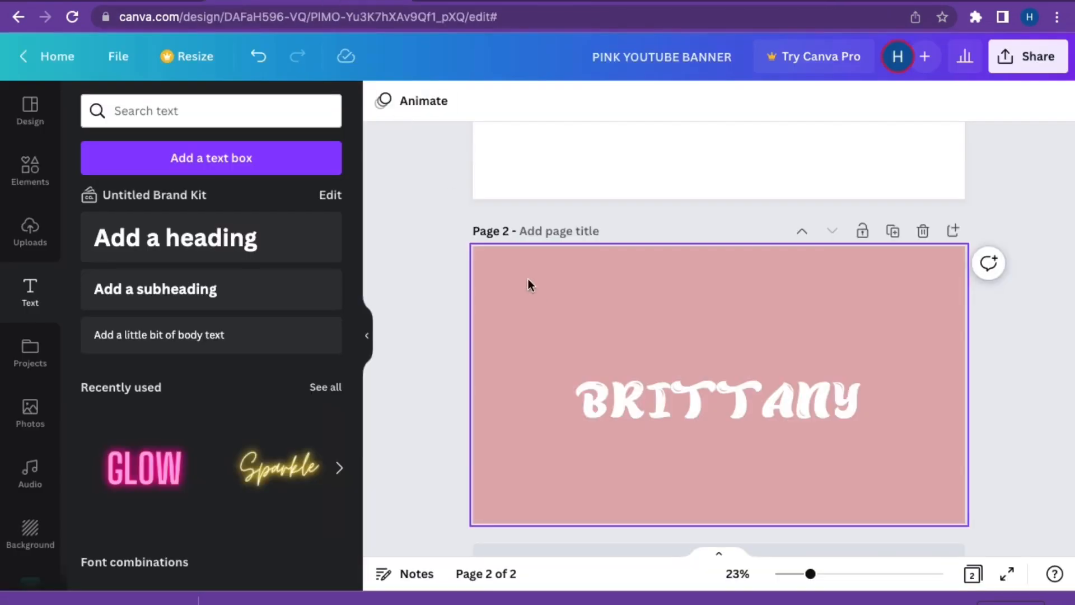
scroll(535, 294, "up", 5)
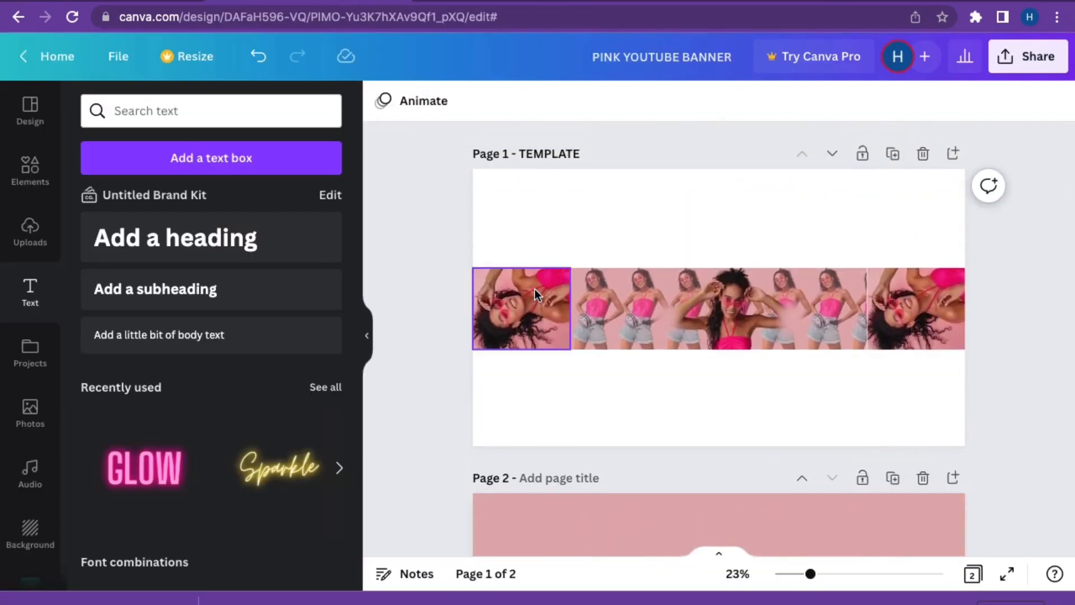
left_click(52, 236)
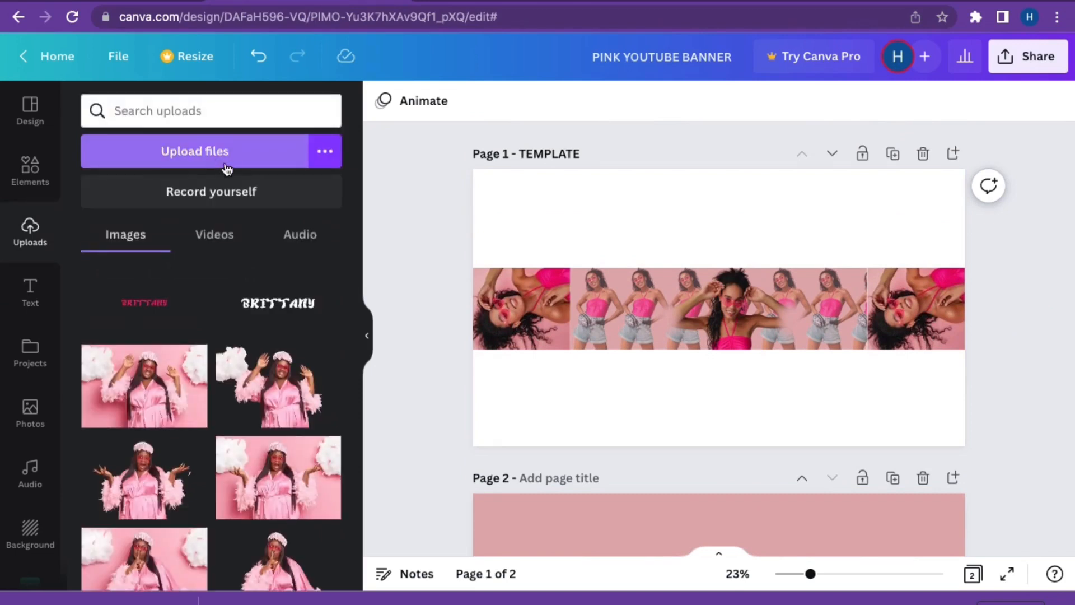
left_click(270, 307)
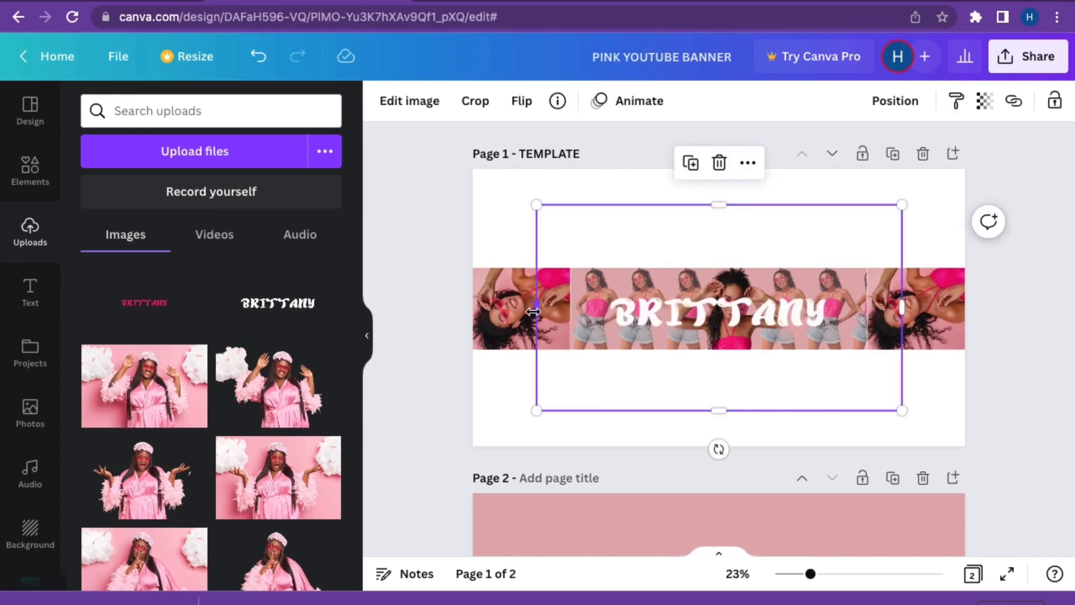
Step: Crop the empty areas on all four sides of the name image so its frame fits closely around the lettering
left_click_drag(533, 312, 603, 321)
left_click_drag(901, 297, 834, 298)
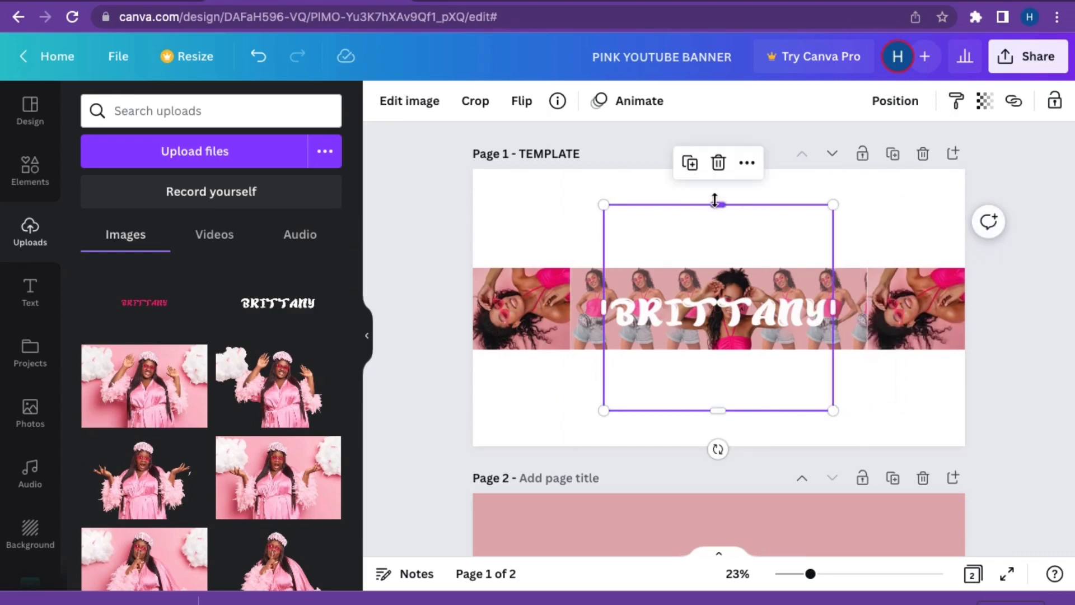
left_click_drag(714, 200, 713, 291)
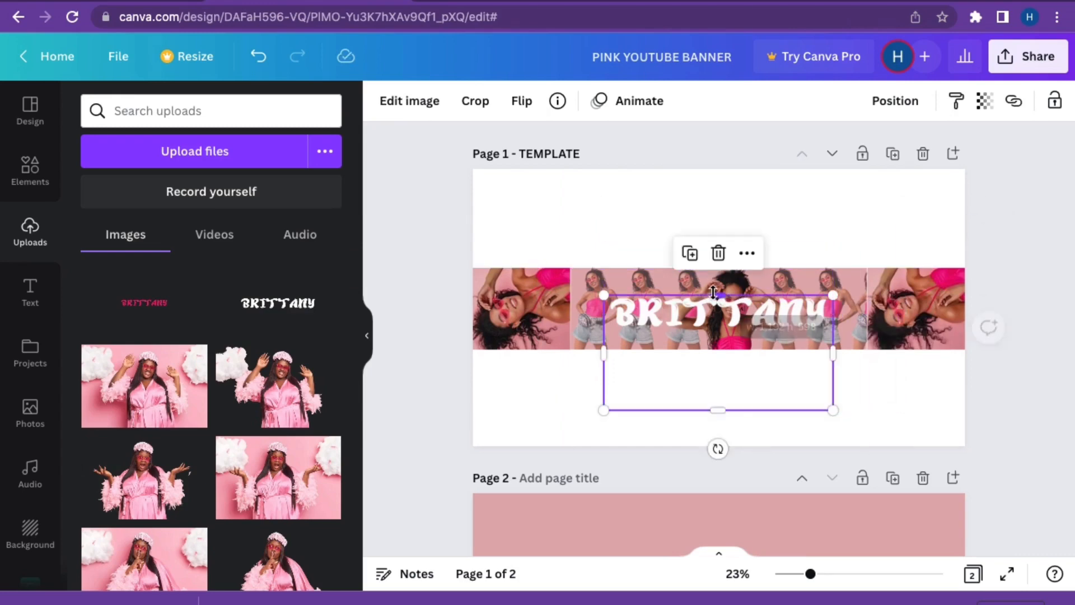
left_click_drag(712, 409, 714, 333)
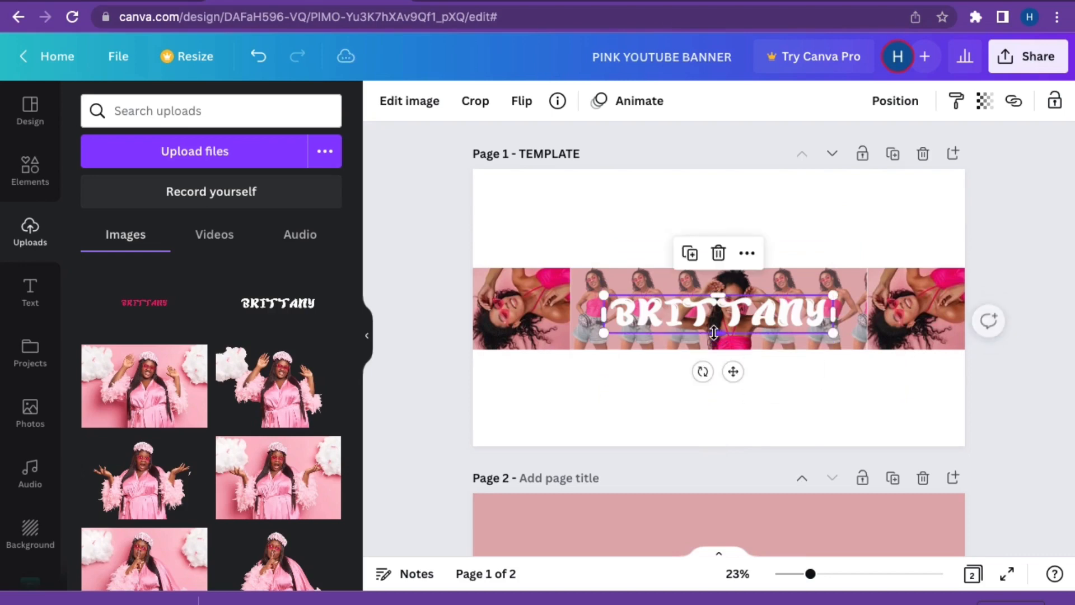
Step: Add a Glow shadow to the name image with blur 0 and transparency 91
left_click(420, 104)
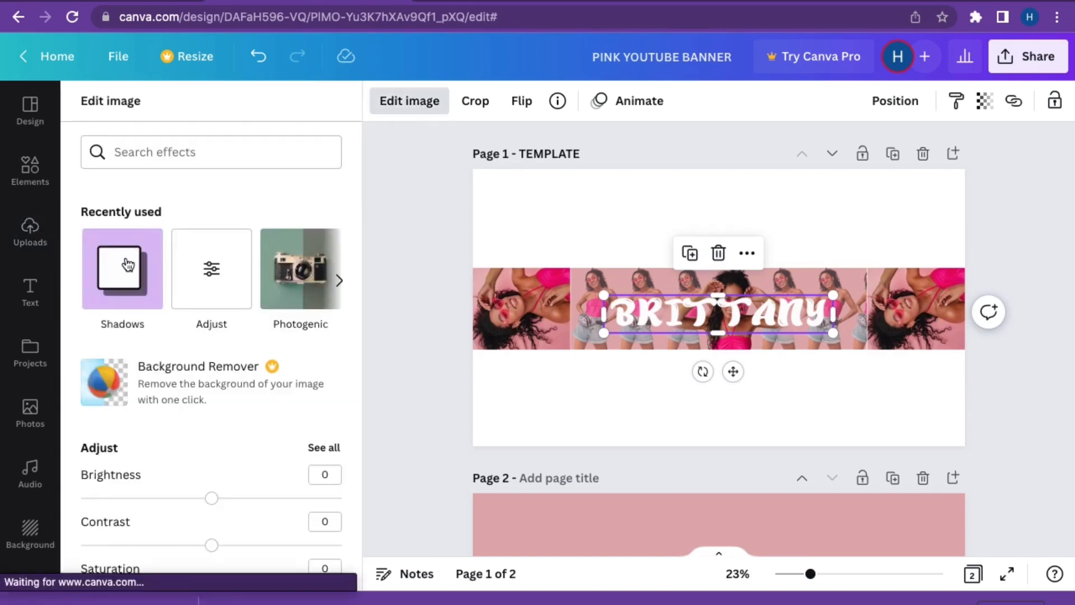
left_click(126, 265)
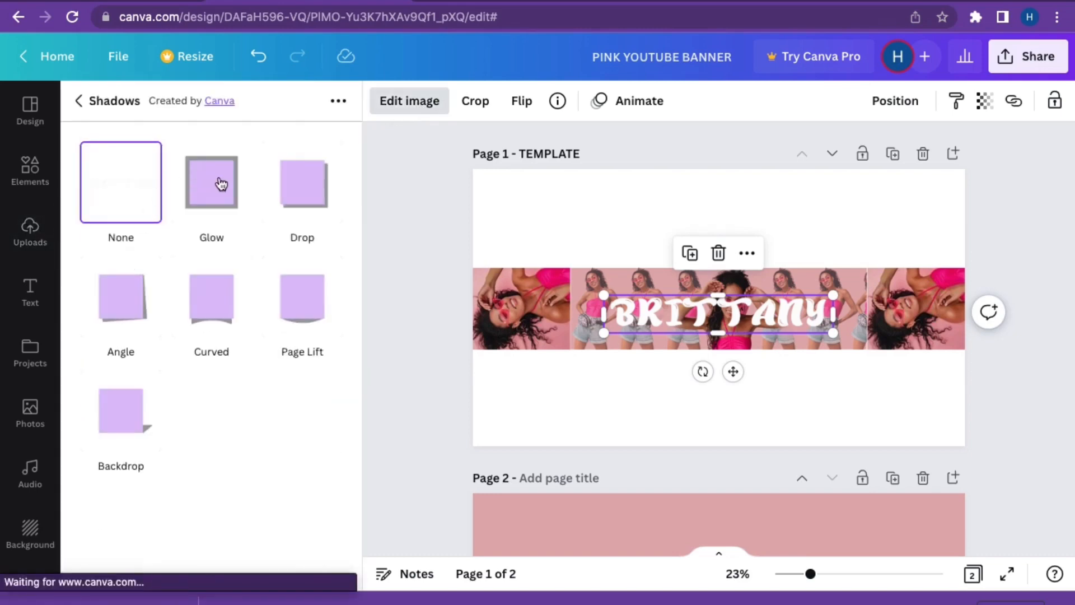
left_click(221, 184)
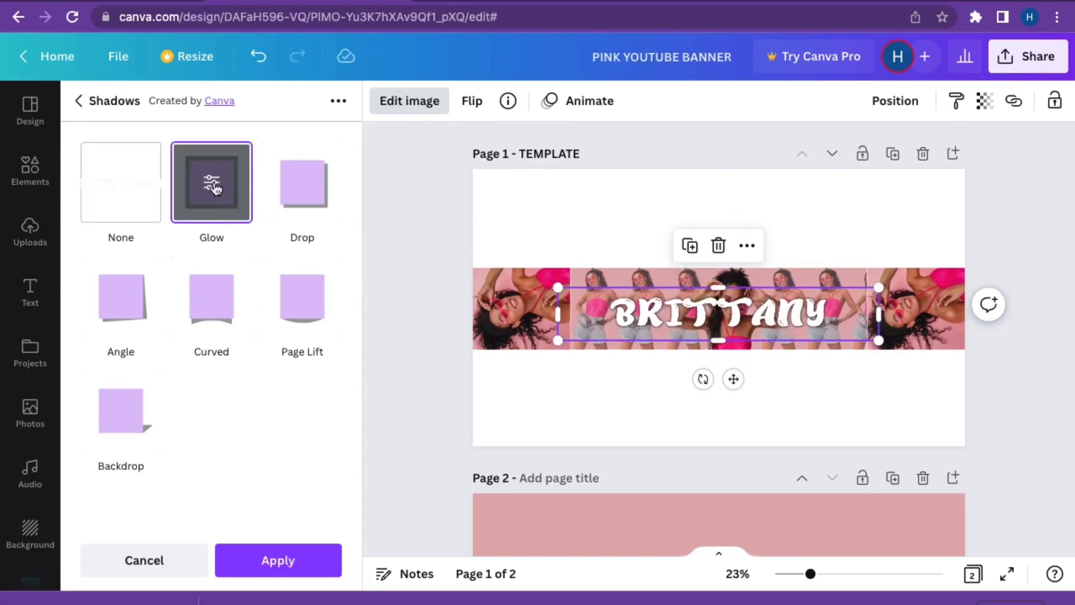
left_click(215, 186)
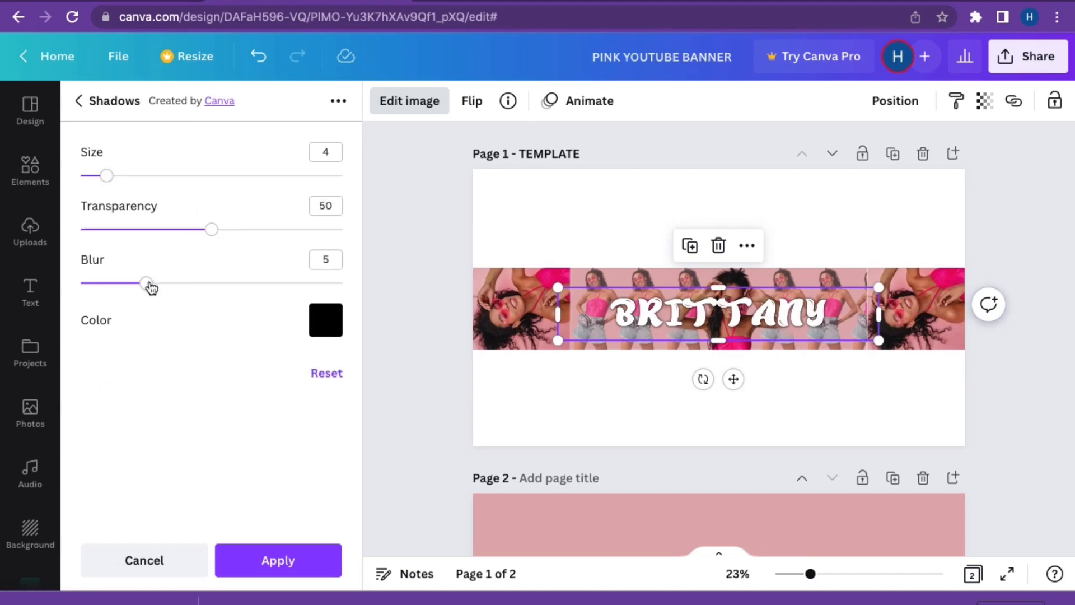
left_click_drag(150, 286, 72, 289)
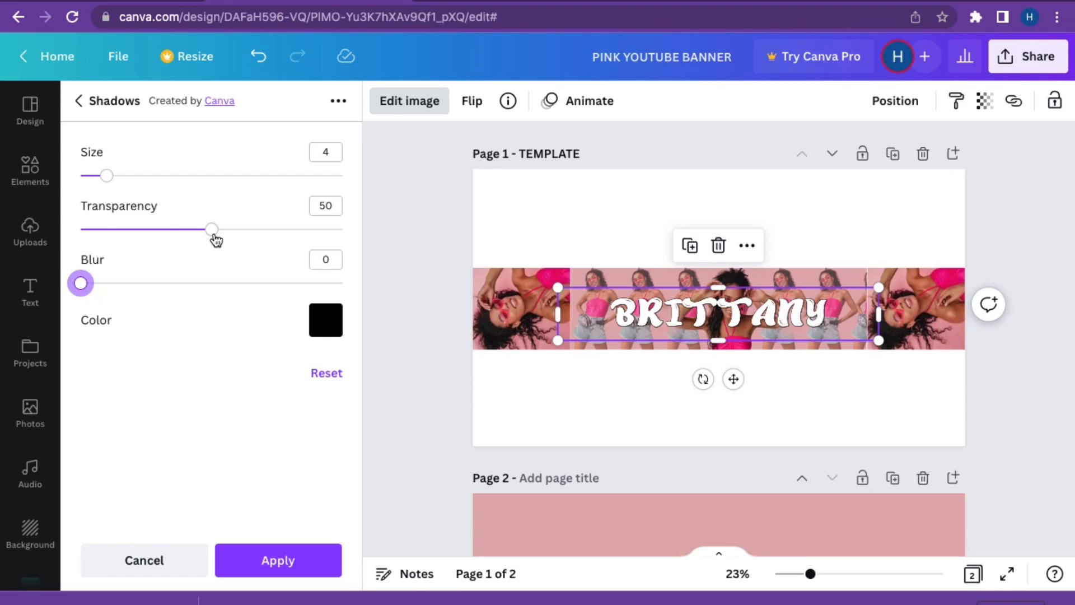
left_click_drag(216, 239, 322, 255)
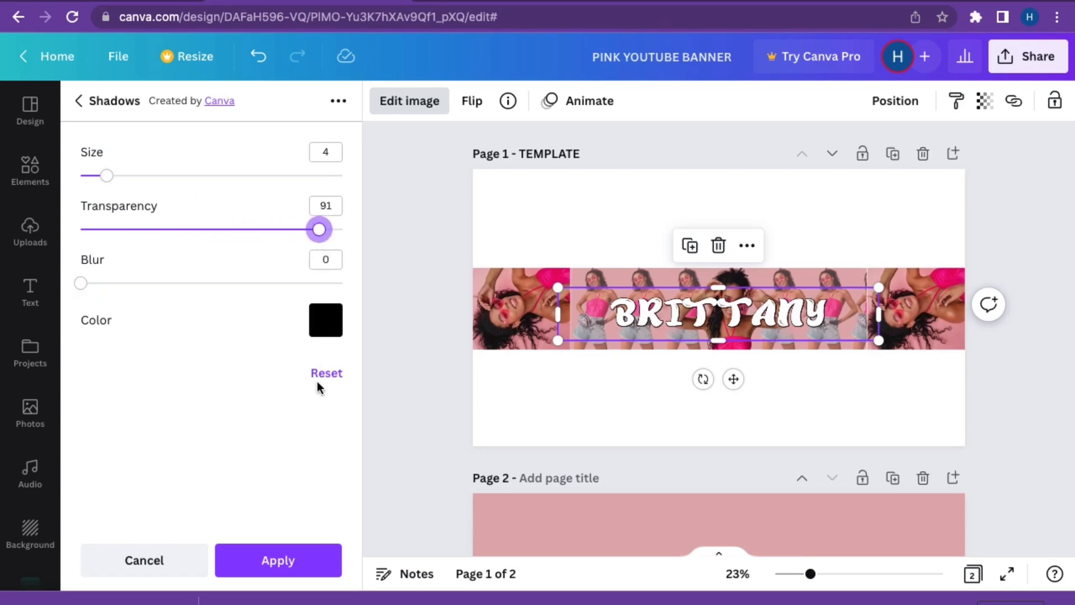
Step: Set the name's glow colour to the custom dark pink #DC1F6
left_click(325, 325)
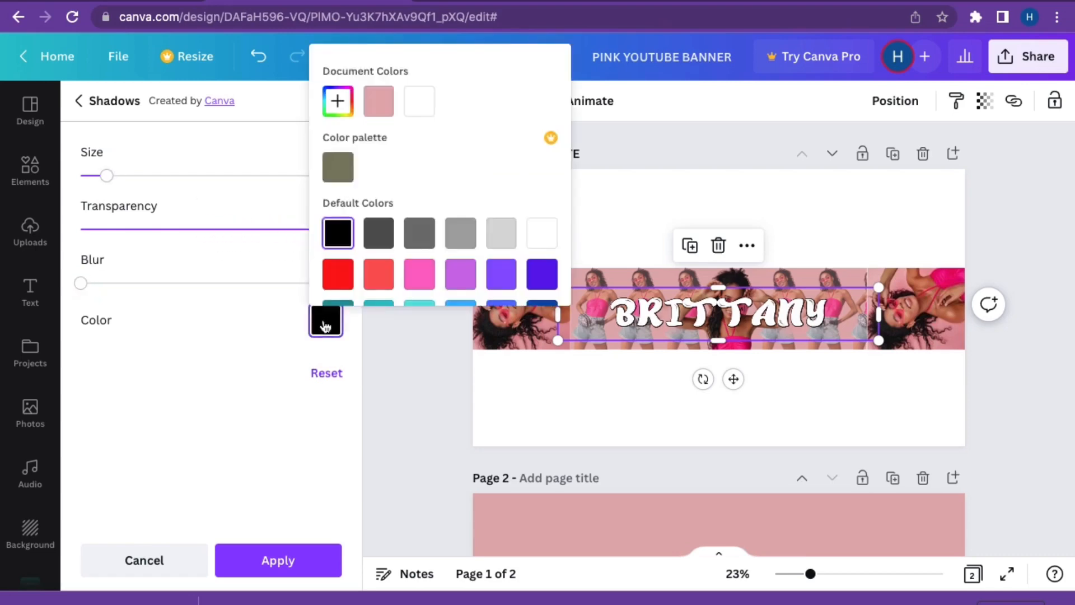
left_click(339, 108)
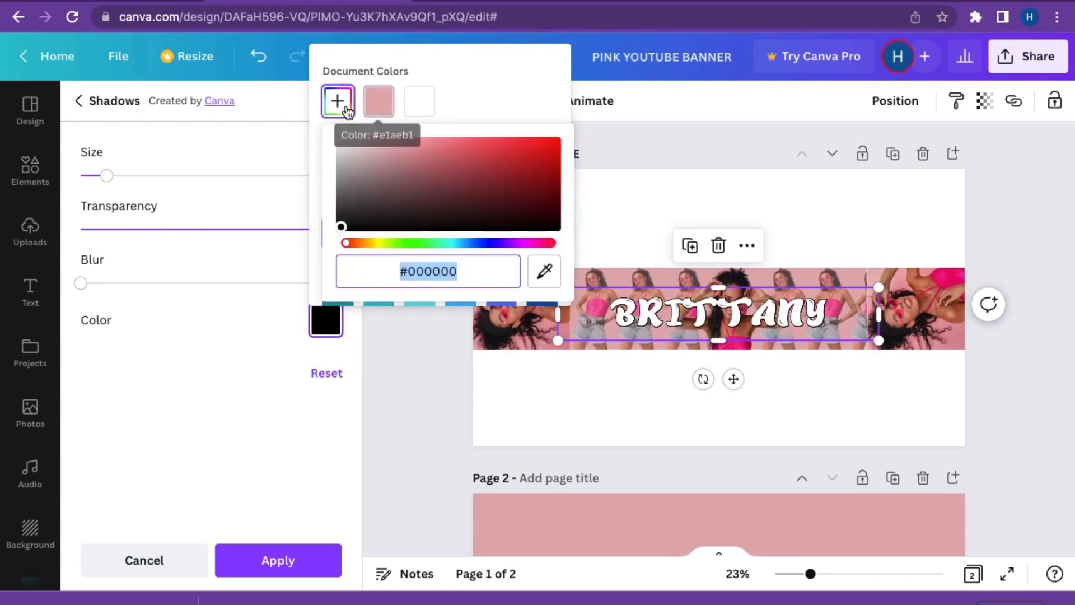
left_click(463, 270)
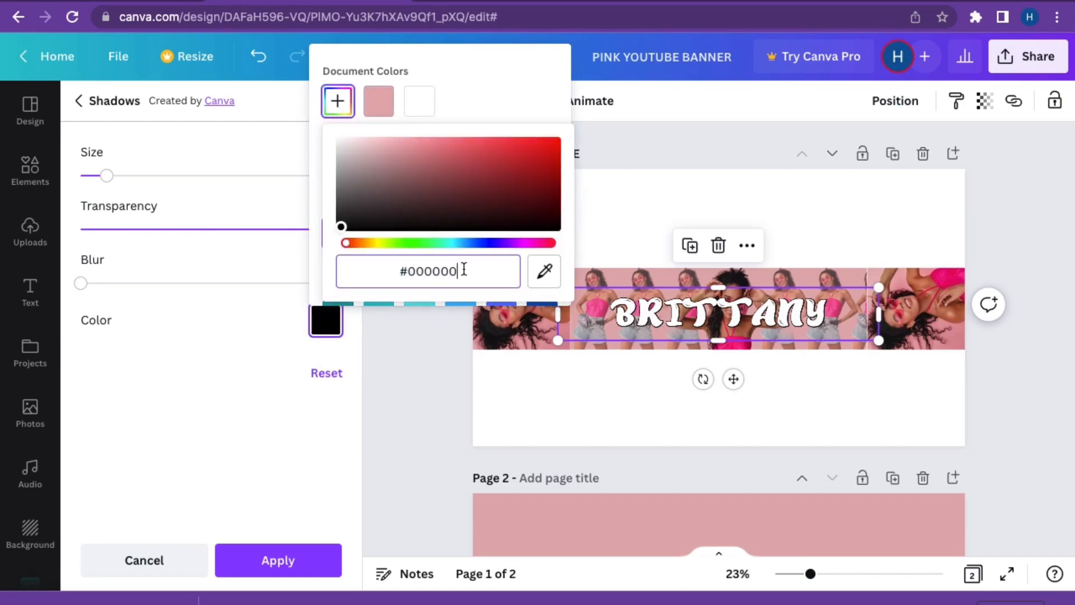
key("BackSpace")
key("BackSpace")
key("BackSpace")
key("BackSpace")
key("BackSpace")
key("BackSpace")
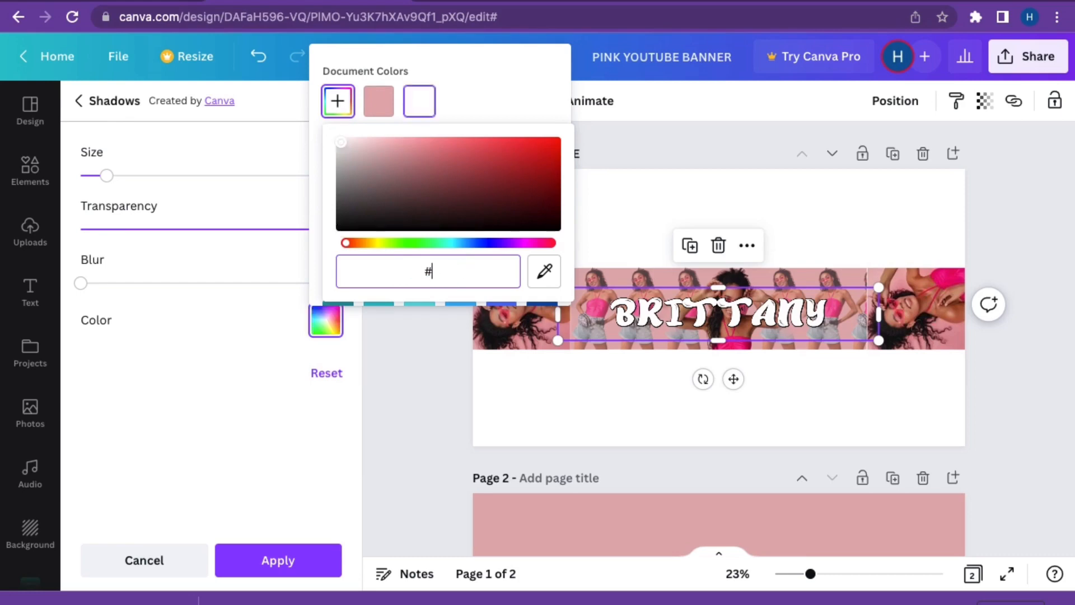
type("DC")
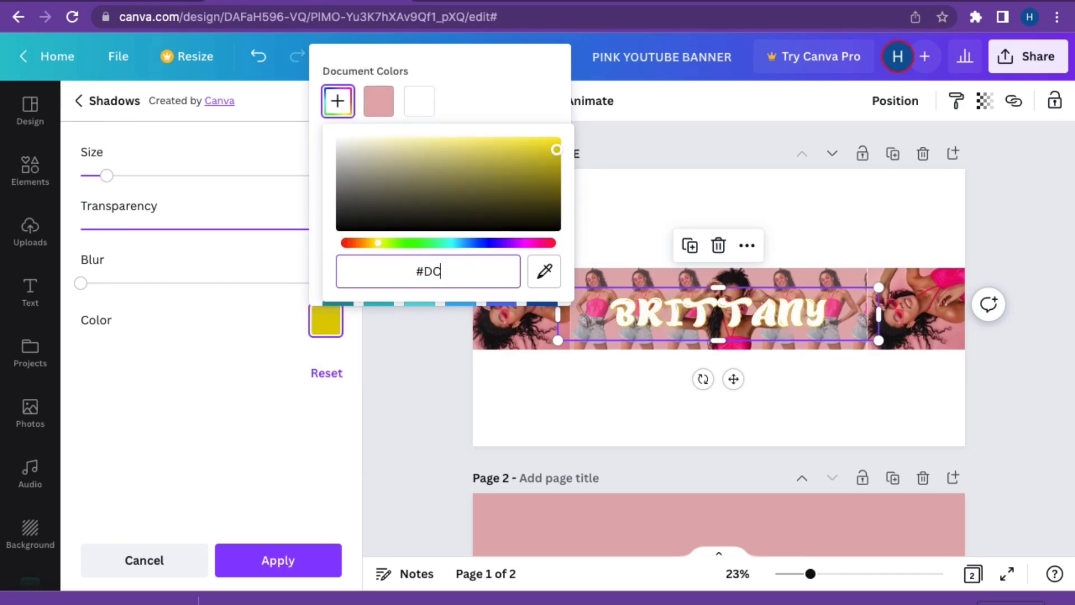
type("1F")
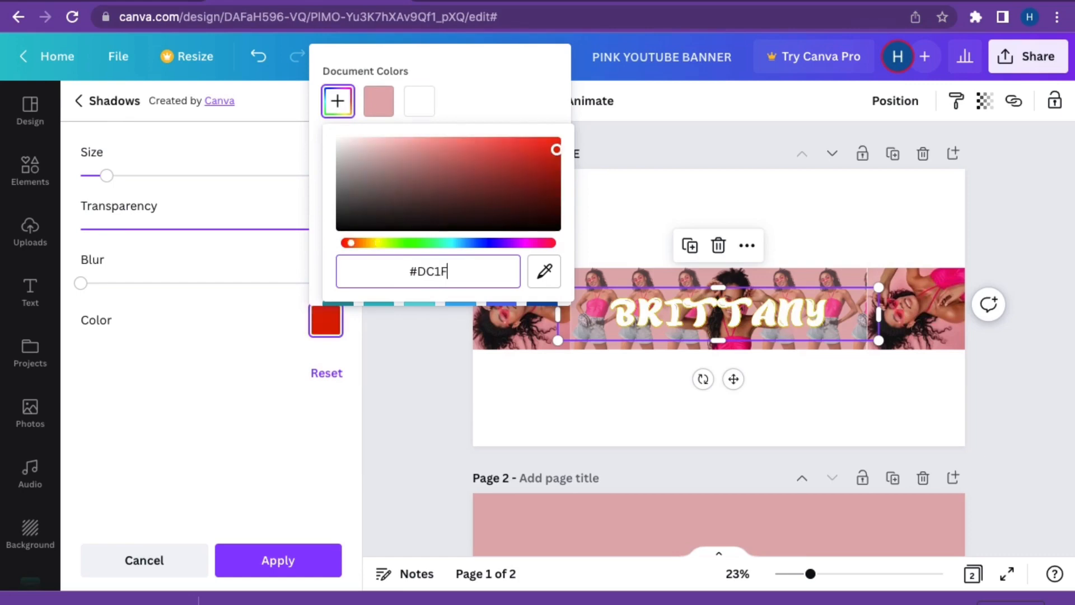
type("6")
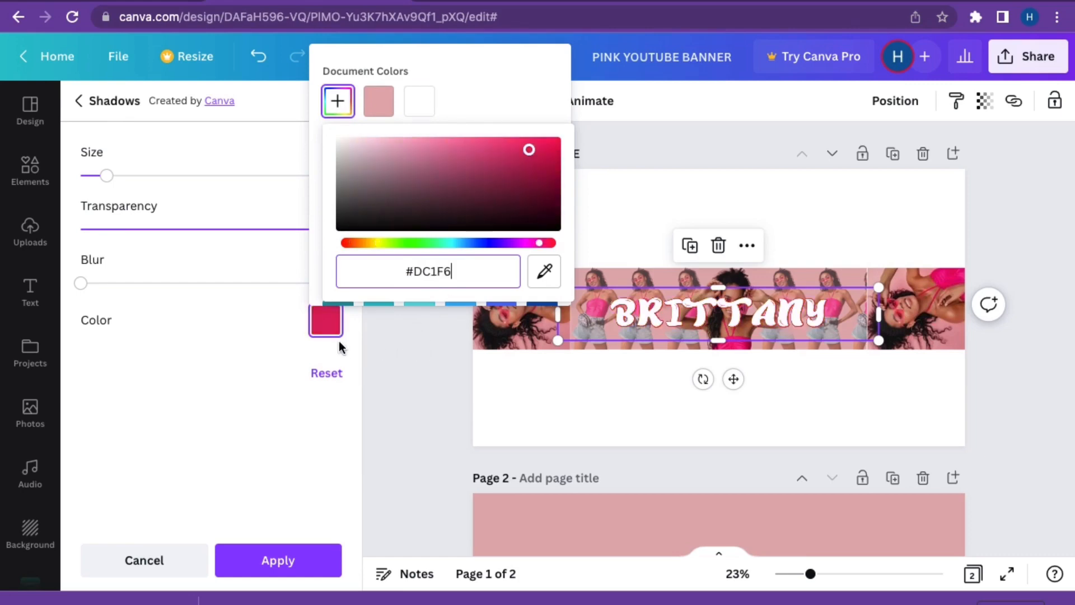
left_click(281, 340)
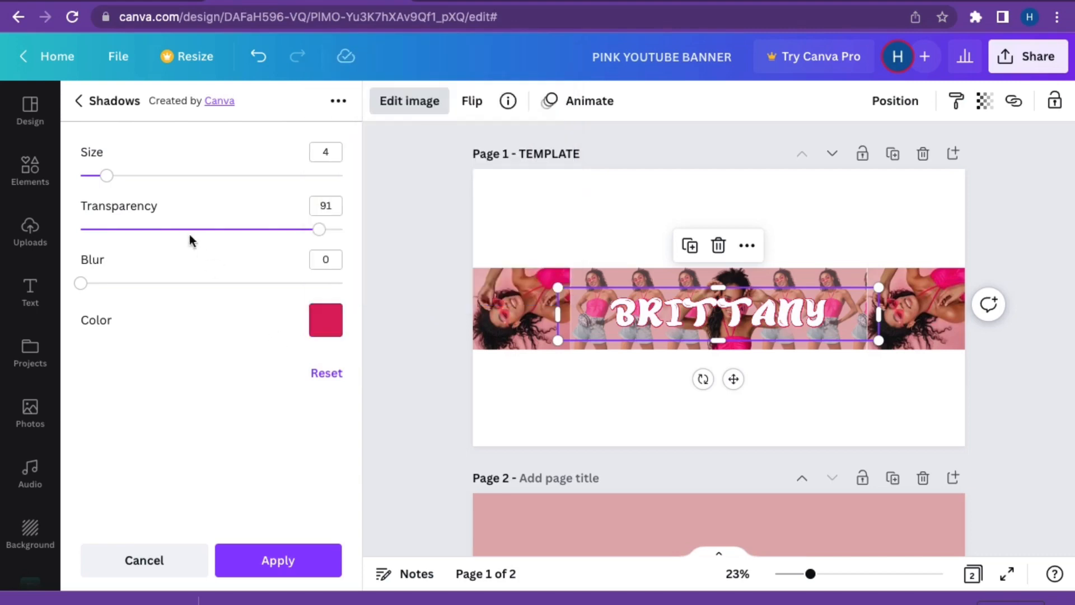
Step: Increase the name's glow size to 18 and apply the shadow effect
left_click_drag(108, 178, 163, 185)
scroll(576, 307, "up", 5)
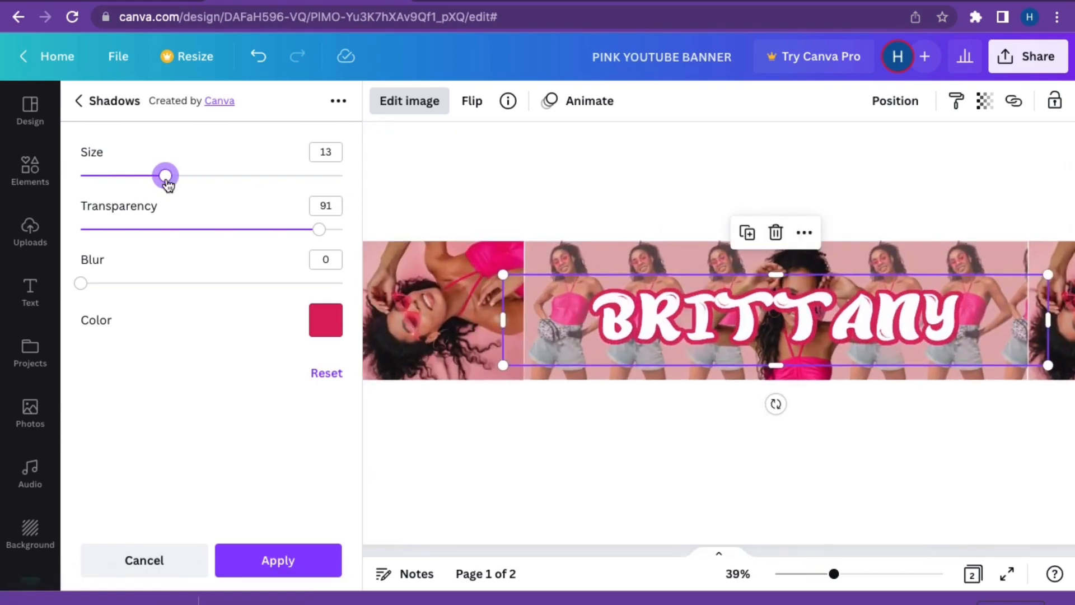
left_click_drag(165, 175, 198, 183)
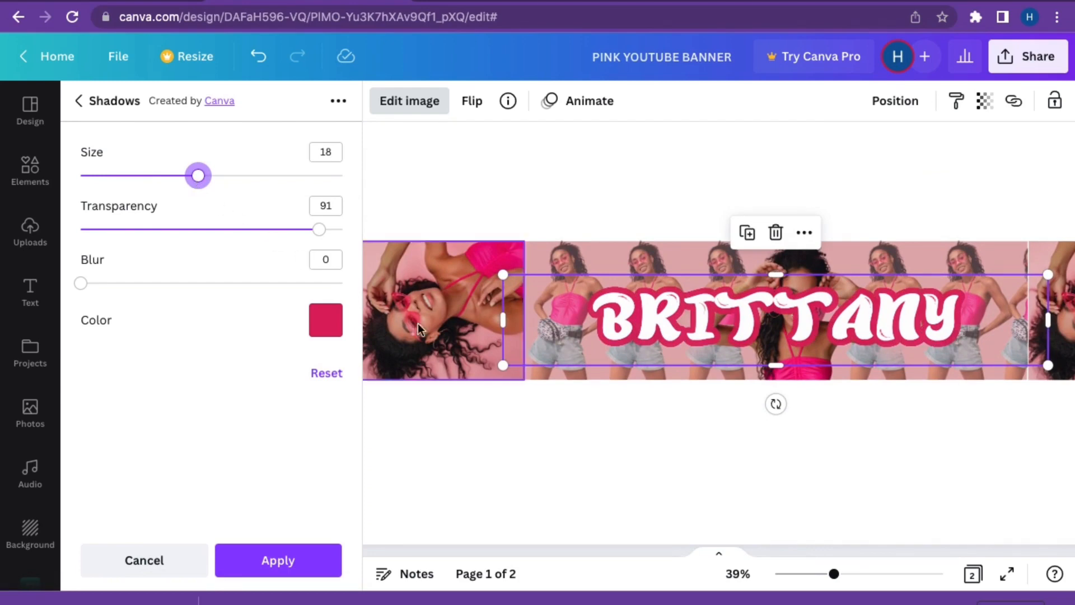
left_click(314, 559)
Step: Enlarge the outlined name to nearly fill the banner's middle section and centre it over the figures
scroll(635, 424, "right", 3)
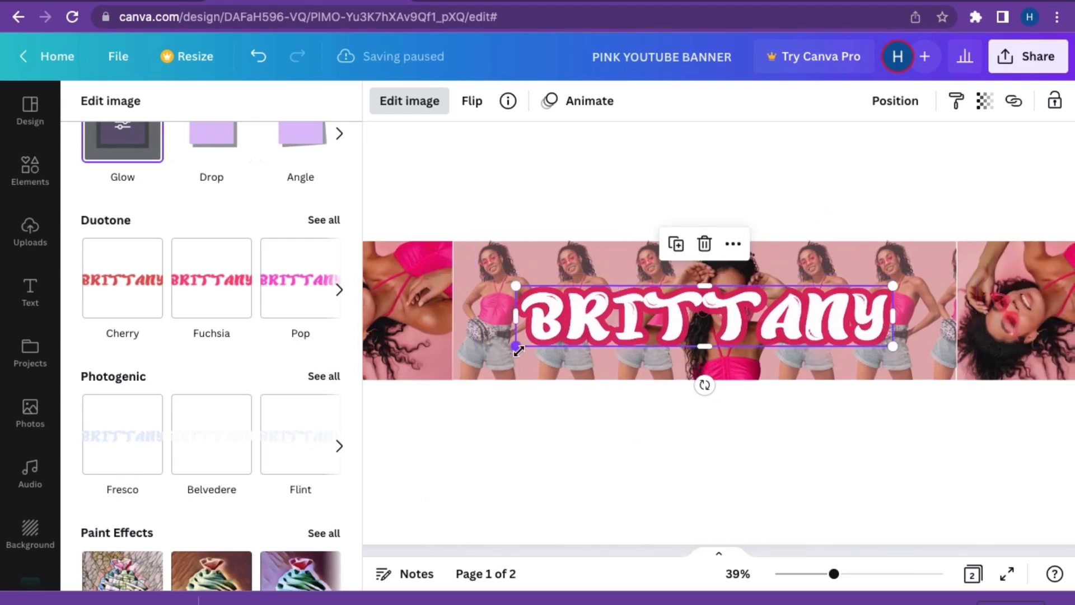
left_click_drag(519, 348, 457, 358)
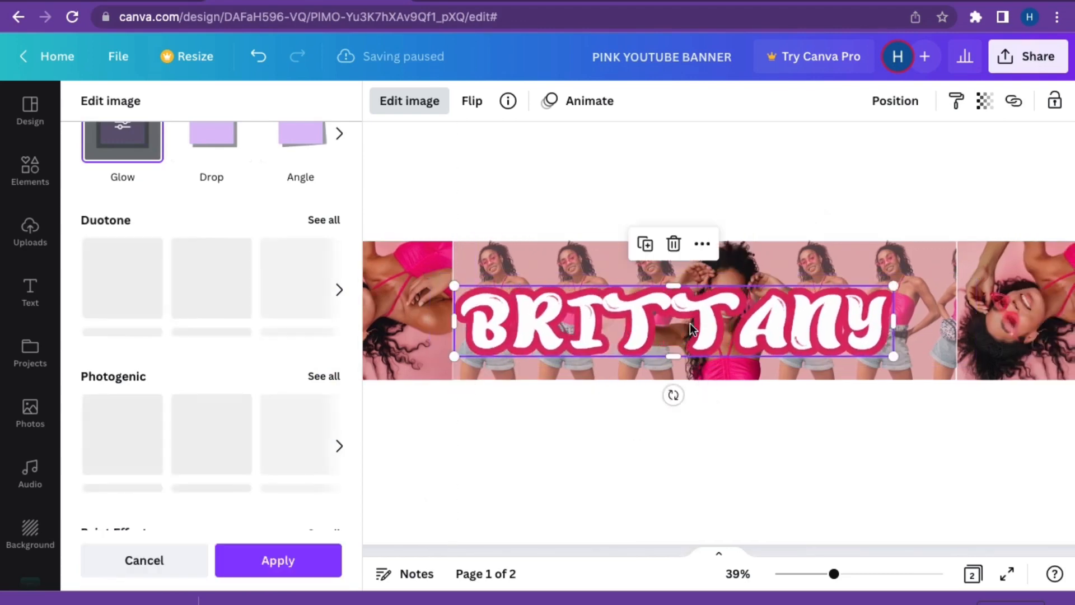
left_click_drag(689, 331, 707, 331)
left_click_drag(476, 358, 426, 365)
left_click_drag(677, 340, 704, 325)
left_click_drag(460, 346, 451, 348)
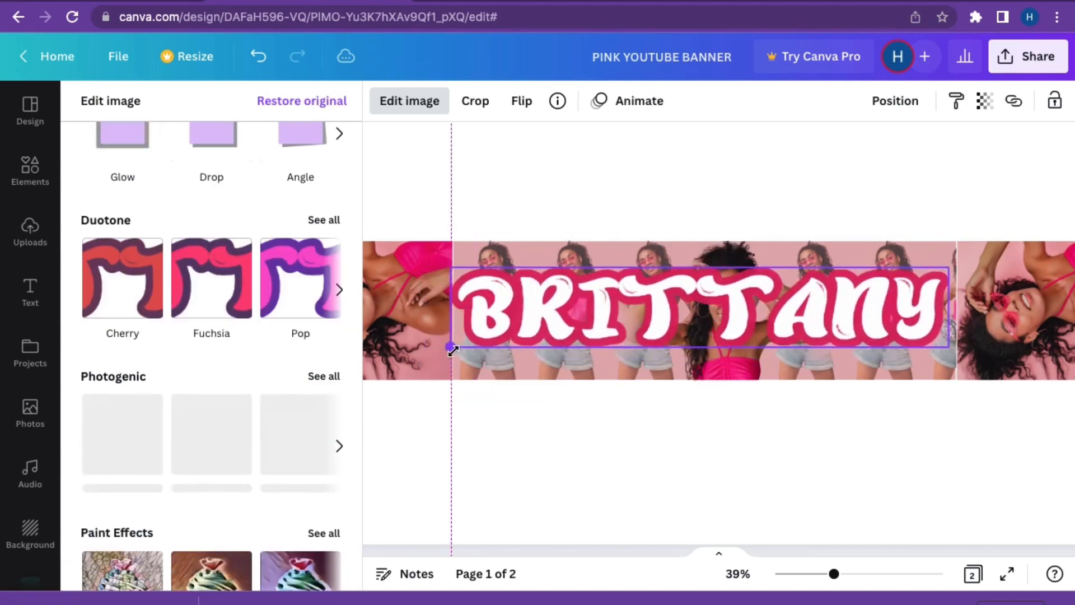
left_click_drag(634, 307, 644, 313)
left_click(596, 404)
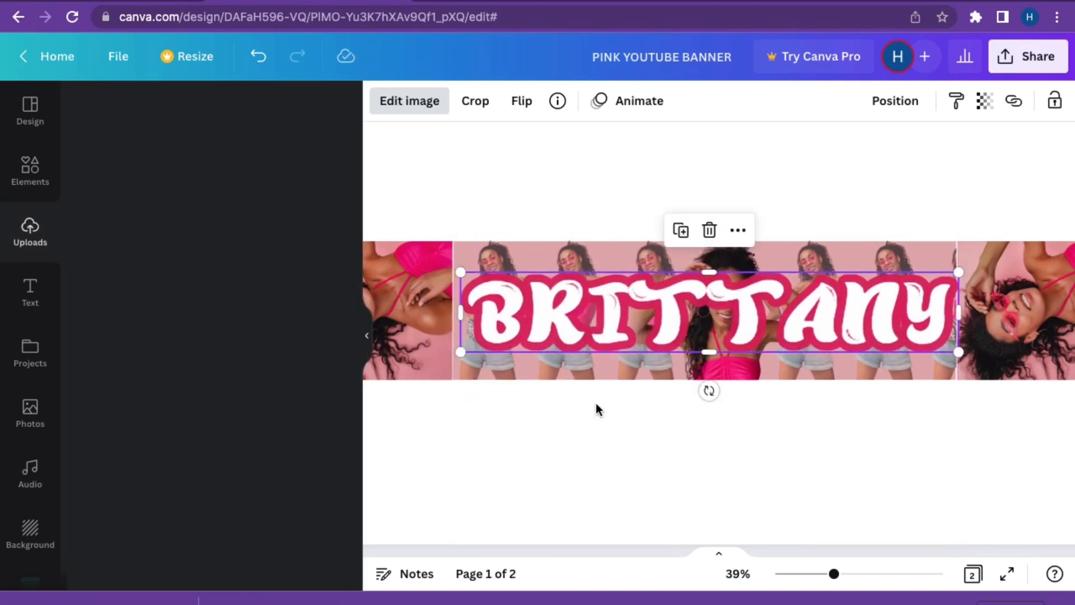
Step: Centre the outlined name horizontally on the banner and send it backward several layers, behind the central cutout
scroll(596, 403, "right", 1)
left_click_drag(743, 308, 740, 308)
left_click(812, 422)
left_click(773, 300)
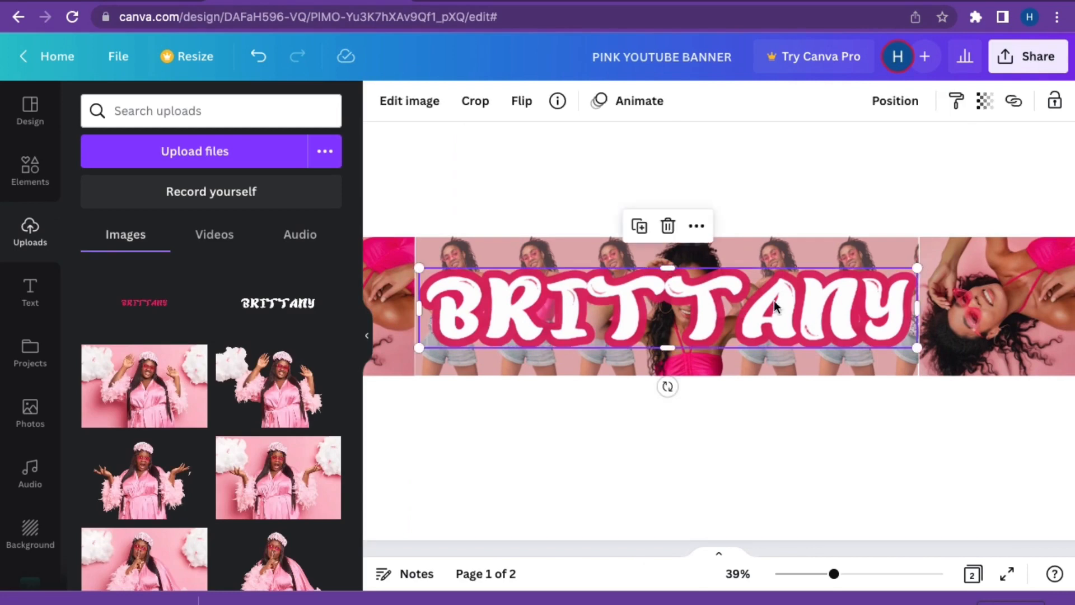
left_click(895, 101)
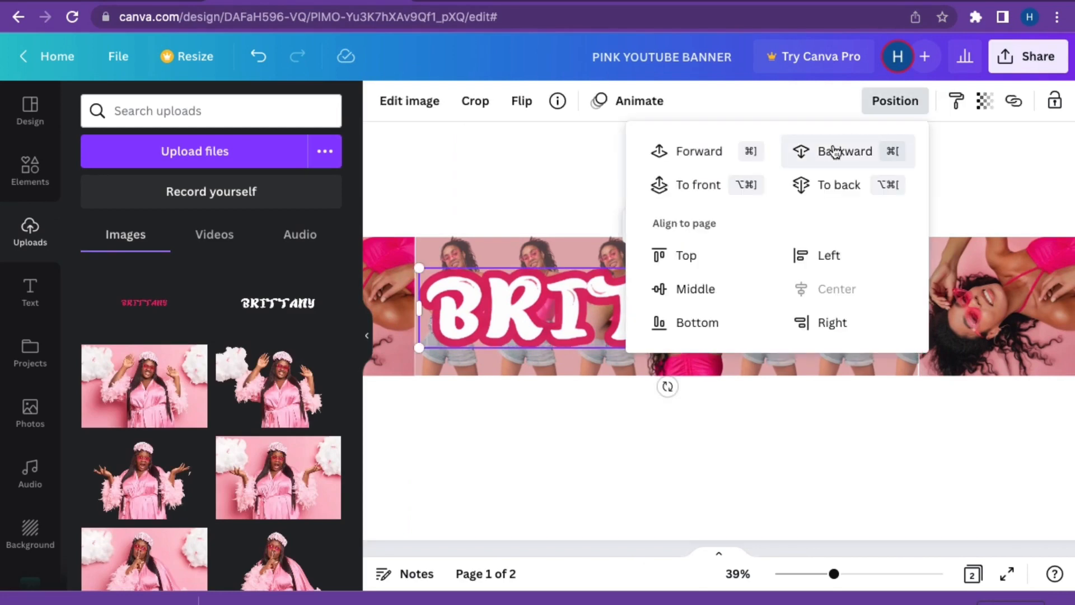
left_click(835, 151)
left_click(834, 151)
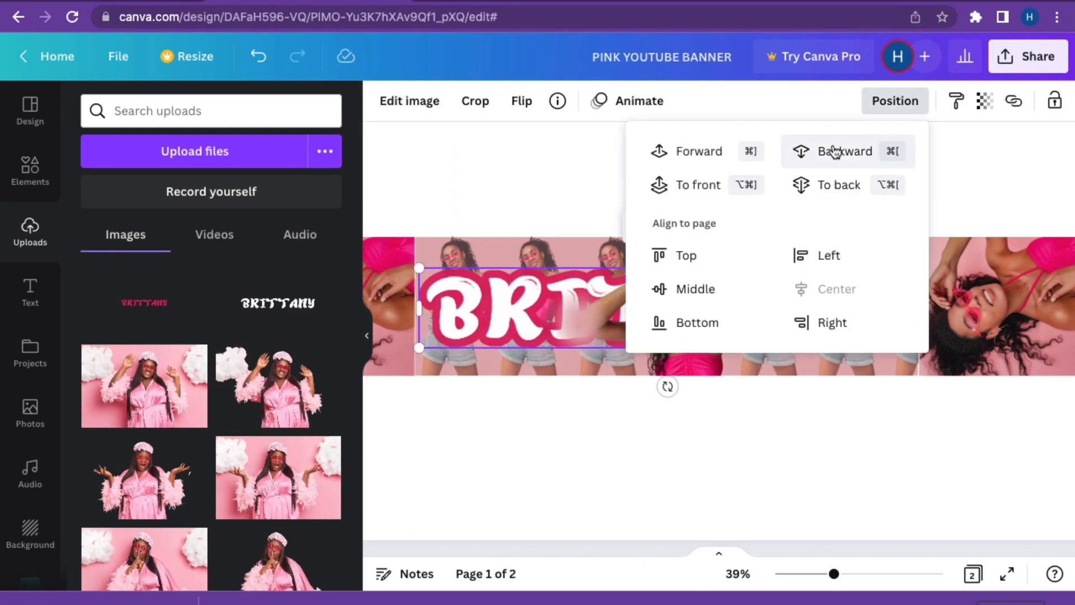
left_click(834, 151)
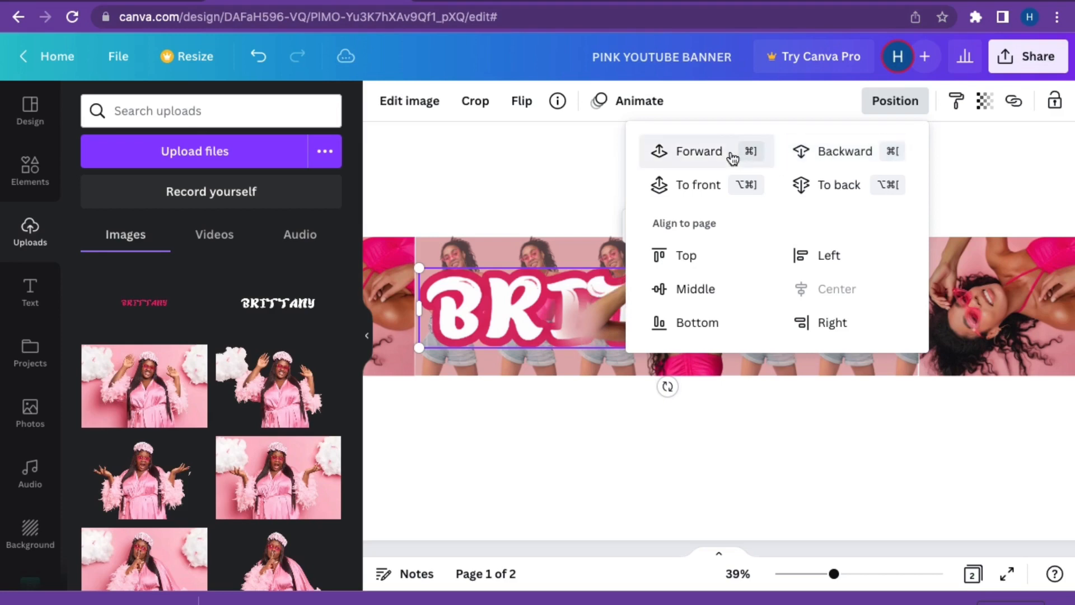
left_click(728, 458)
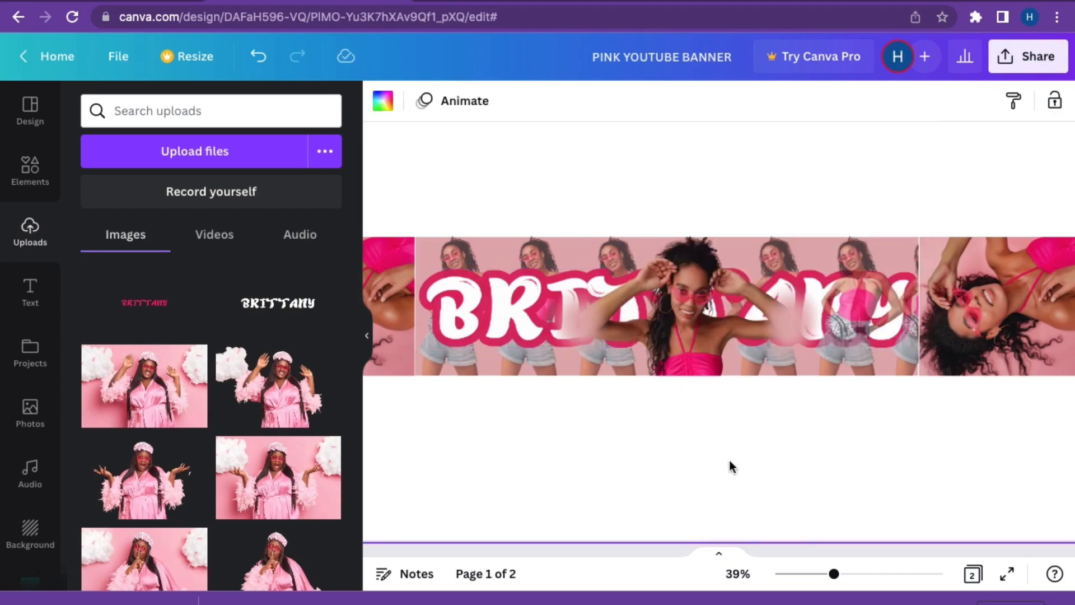
Step: Raise the outlined name to the upper part of the banner's middle section and bring it forward over the faded figures
left_click(472, 320)
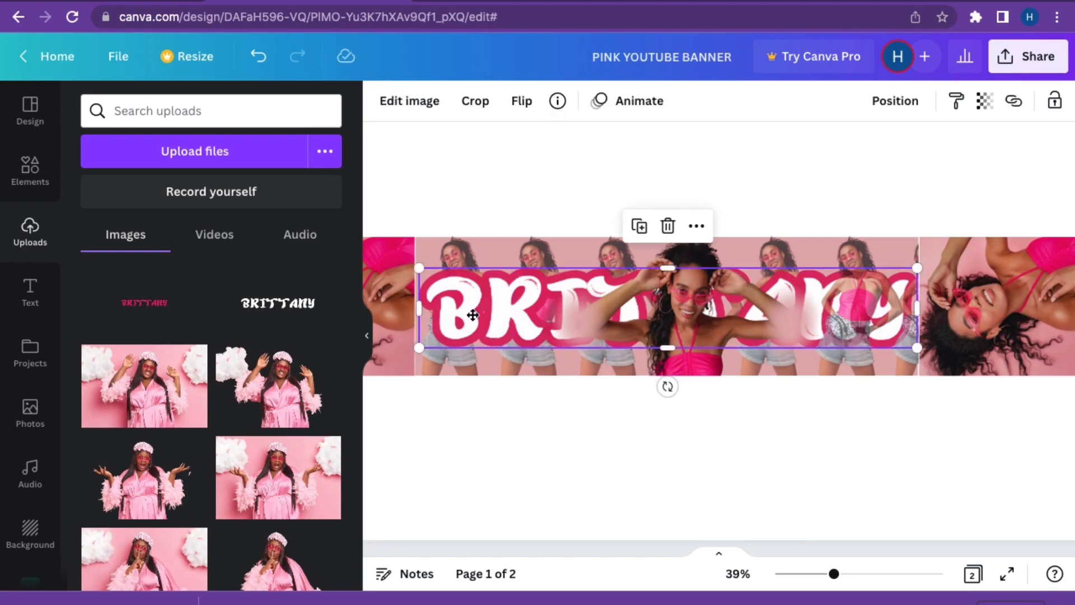
left_click_drag(473, 320, 473, 297)
left_click(873, 107)
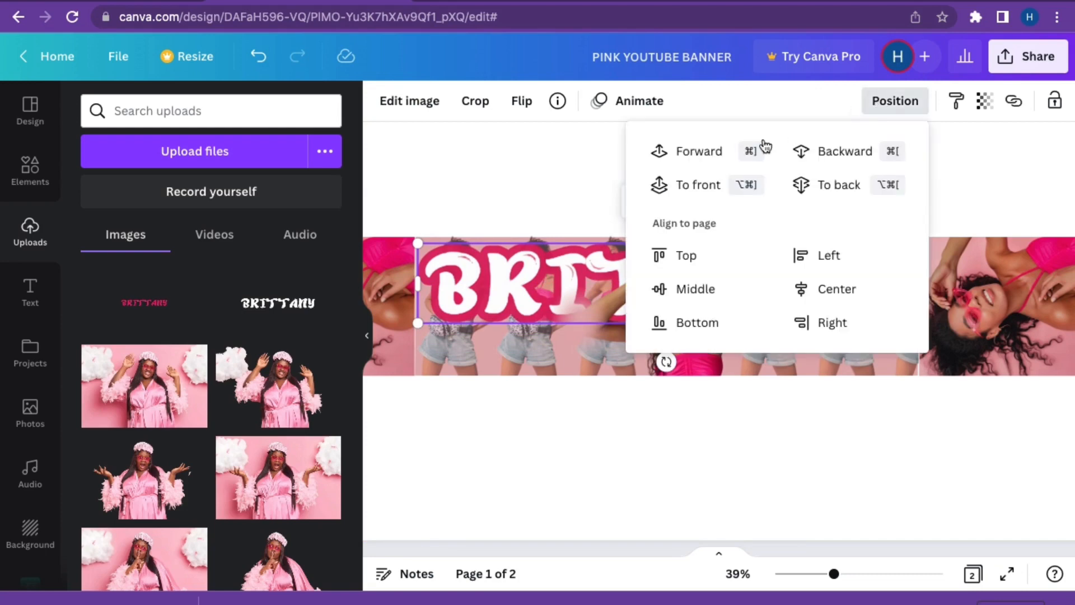
left_click(576, 431)
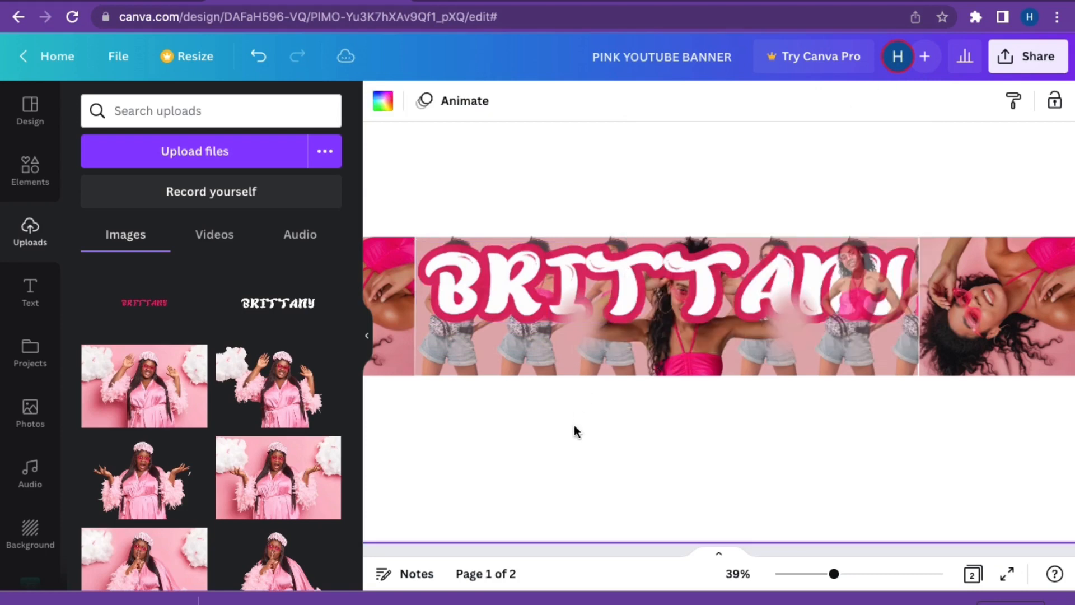
Step: Send the faded figure overlapping the name's last letters backward, behind the name
left_click(868, 284)
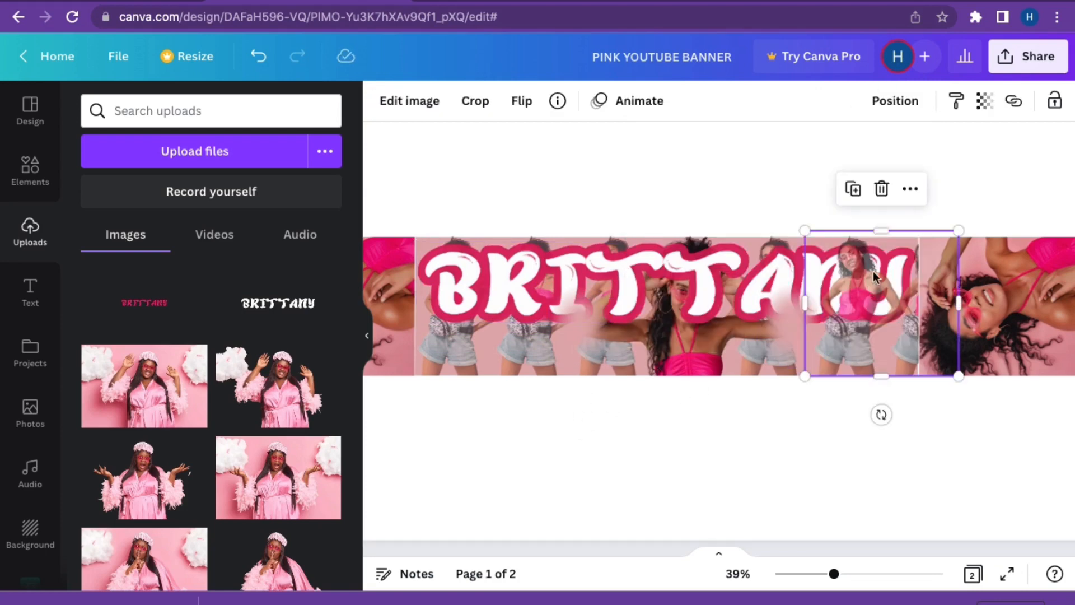
left_click(911, 111)
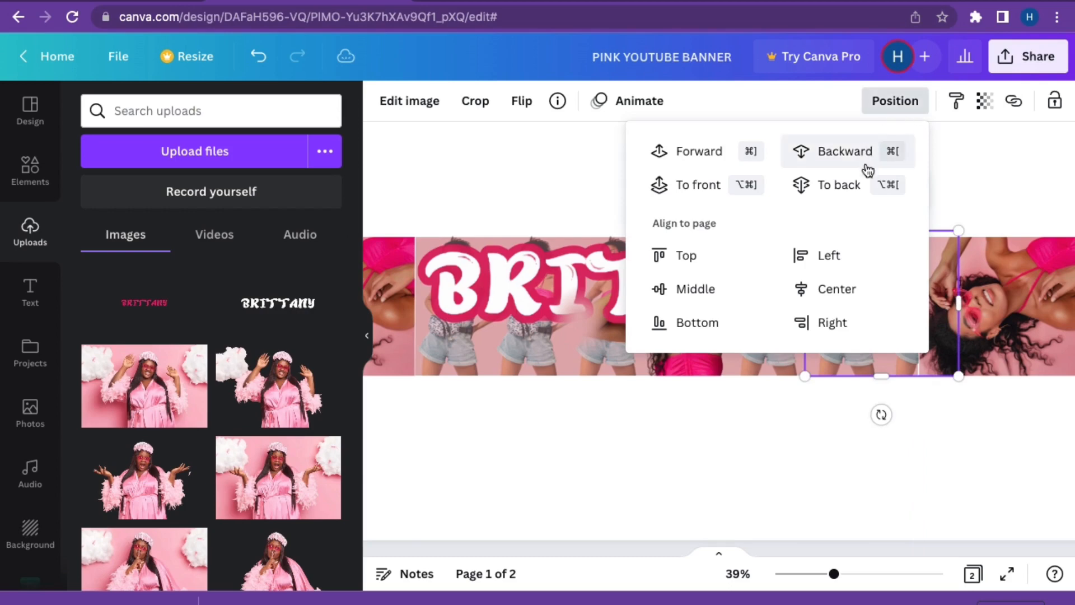
left_click(845, 448)
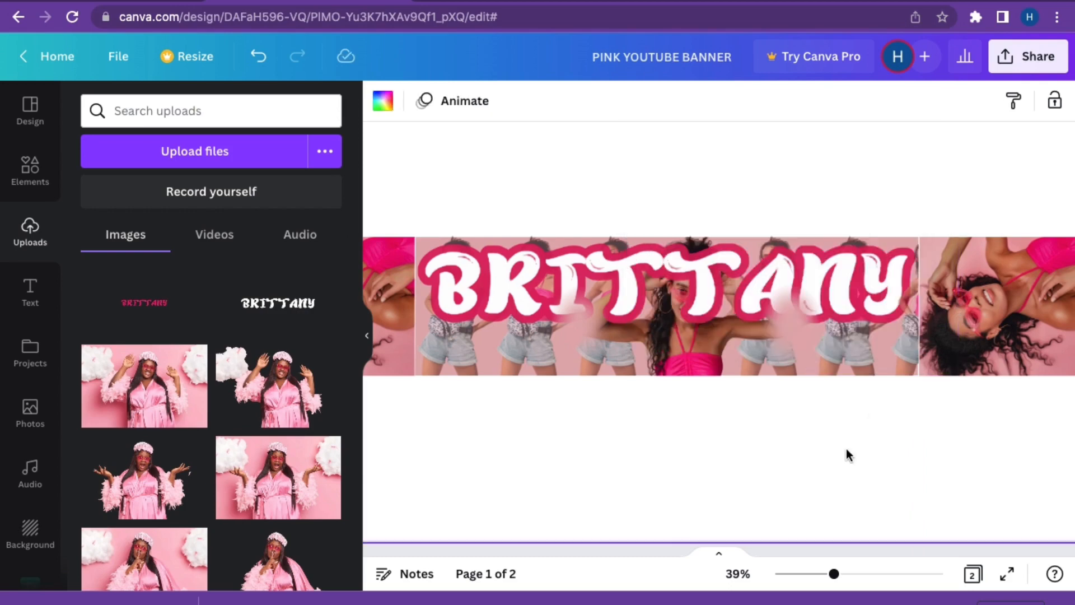
Step: Bring the central woman cutout forward so she stands in front of the outlined name
left_click(678, 361)
left_click(884, 106)
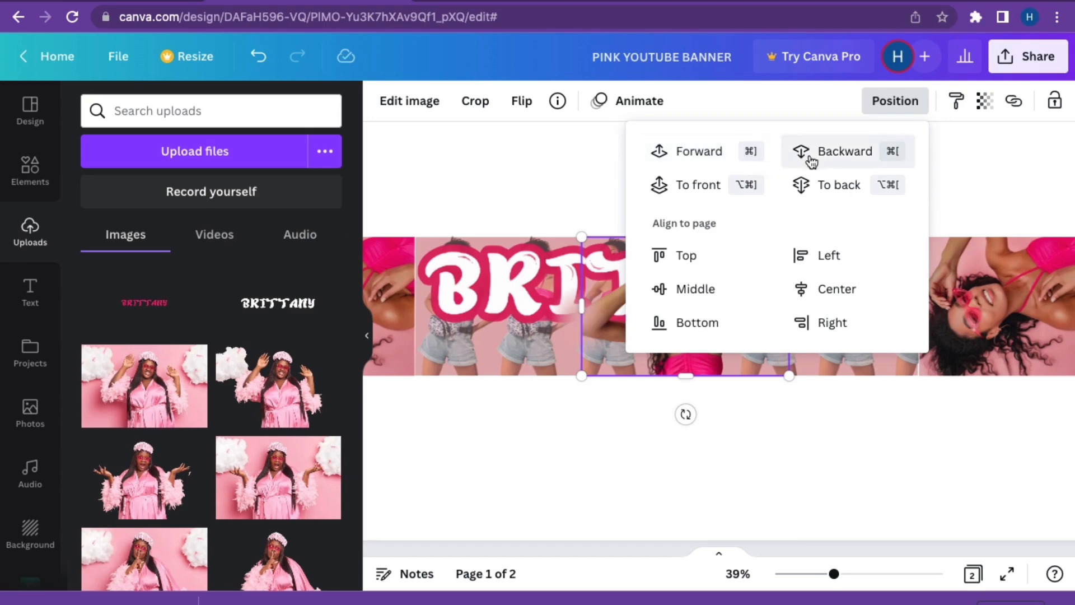
left_click(678, 492)
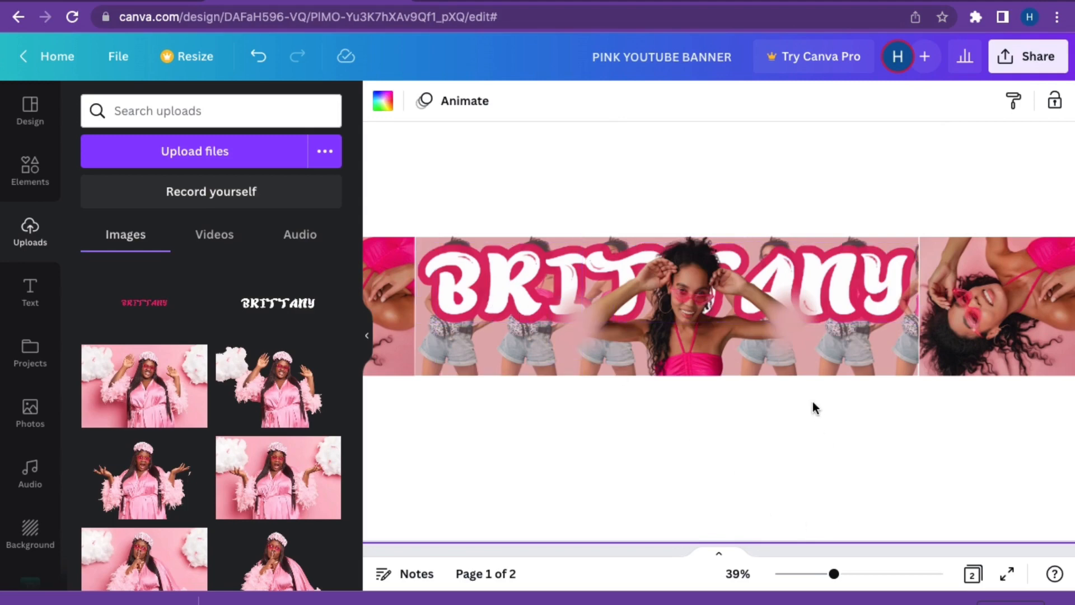
Step: Nudge the soft pink blur patch at the cutout's left elbow slightly down and to the right
scroll(811, 401, "up", 5)
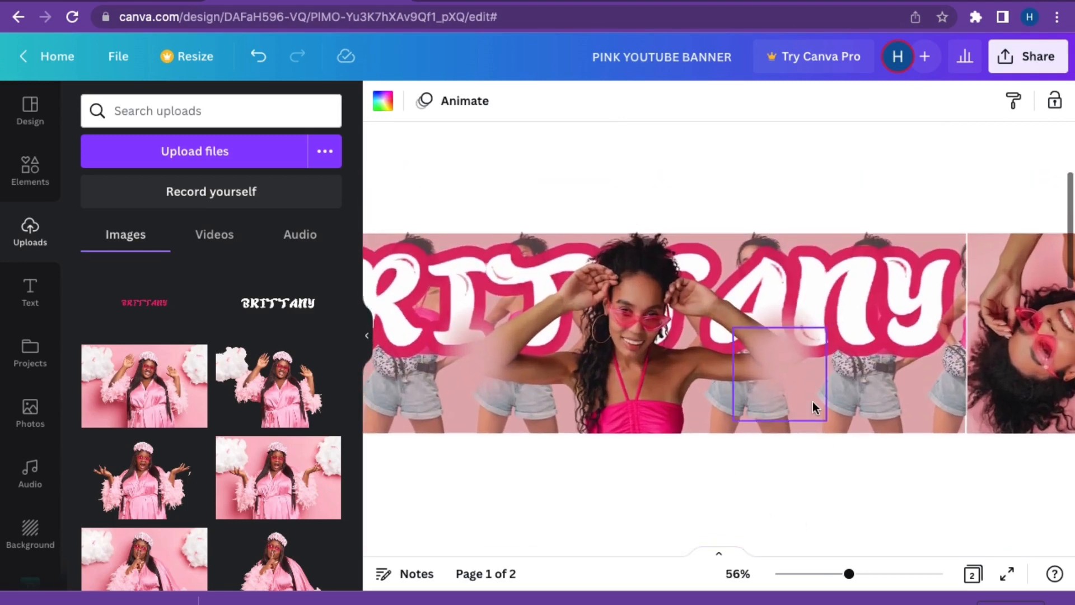
scroll(794, 345, "up", 1)
scroll(794, 345, "up", 2)
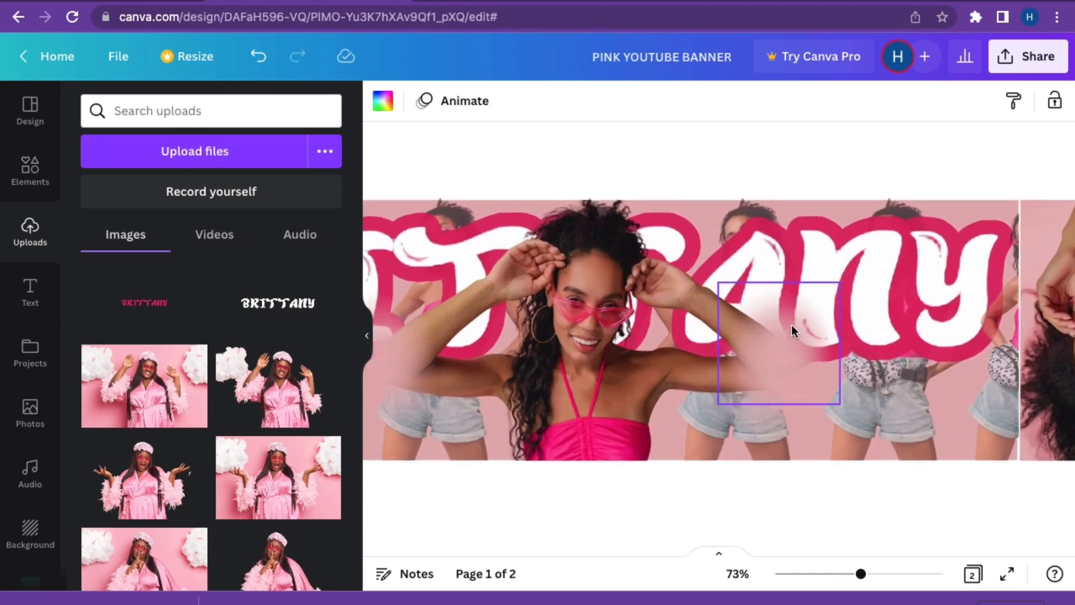
scroll(869, 502, "down", 3)
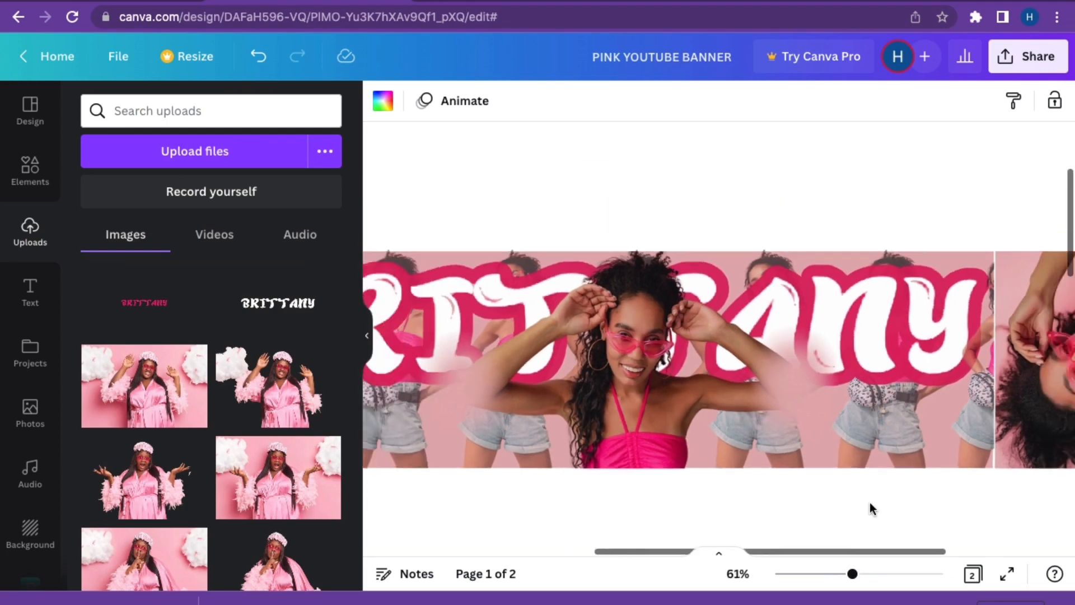
scroll(842, 473, "down", 2)
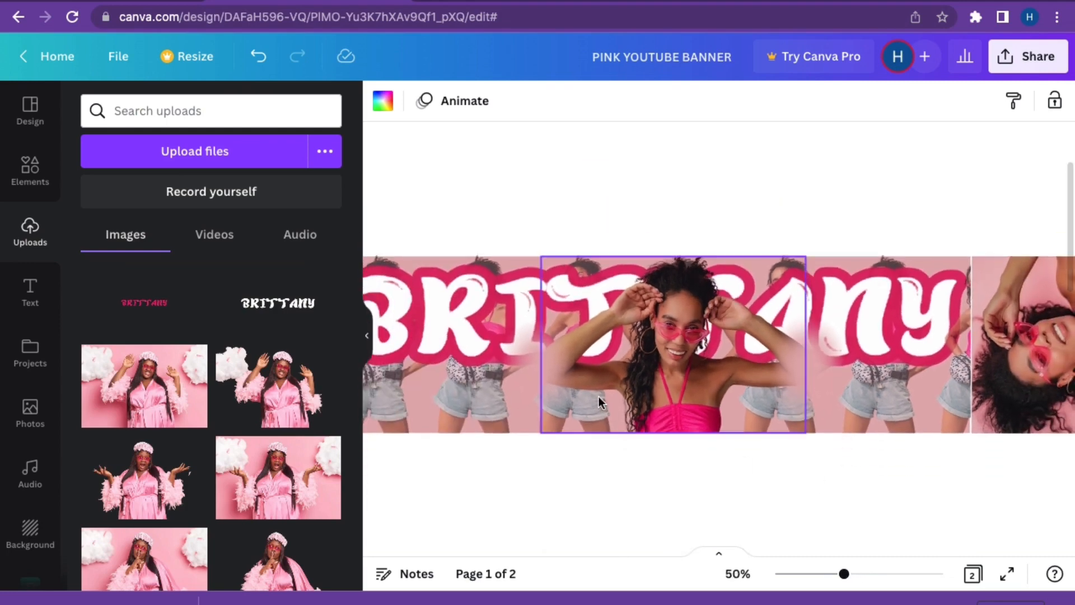
scroll(598, 395, "up", 1)
scroll(598, 395, "up", 4)
scroll(597, 400, "left", 2)
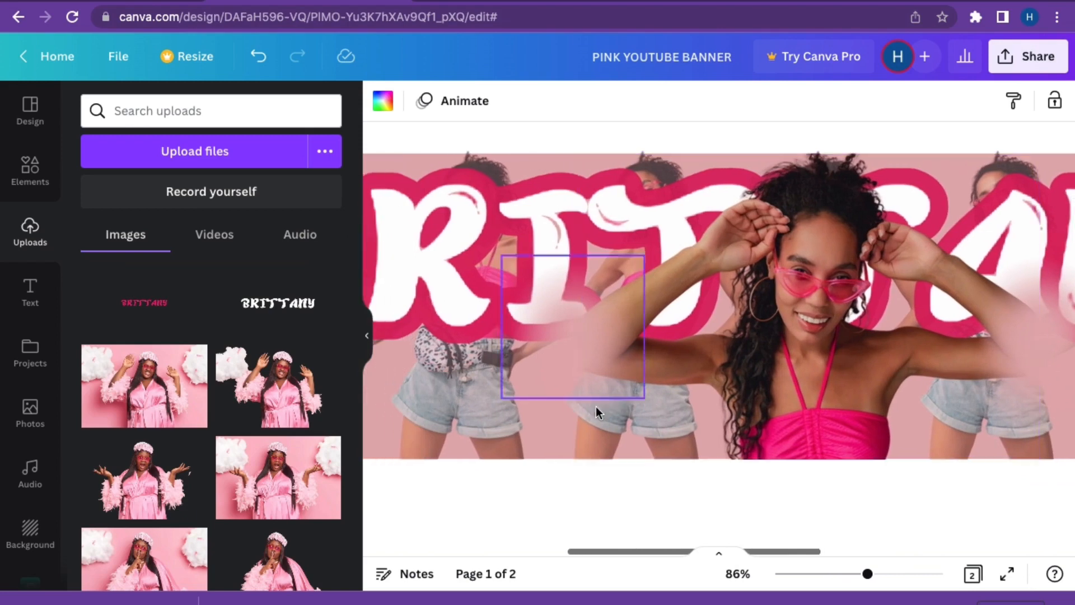
left_click(566, 293)
mouse_move(566, 293)
left_mouse_down()
mouse_move(560, 313)
mouse_move(580, 308)
mouse_move(556, 309)
mouse_move(572, 299)
left_mouse_up()
left_click(468, 388)
Step: Move the soft pink blur patch at the cutout's right elbow lower to cover less of the name
scroll(832, 441, "down", 1)
scroll(832, 441, "right", 3)
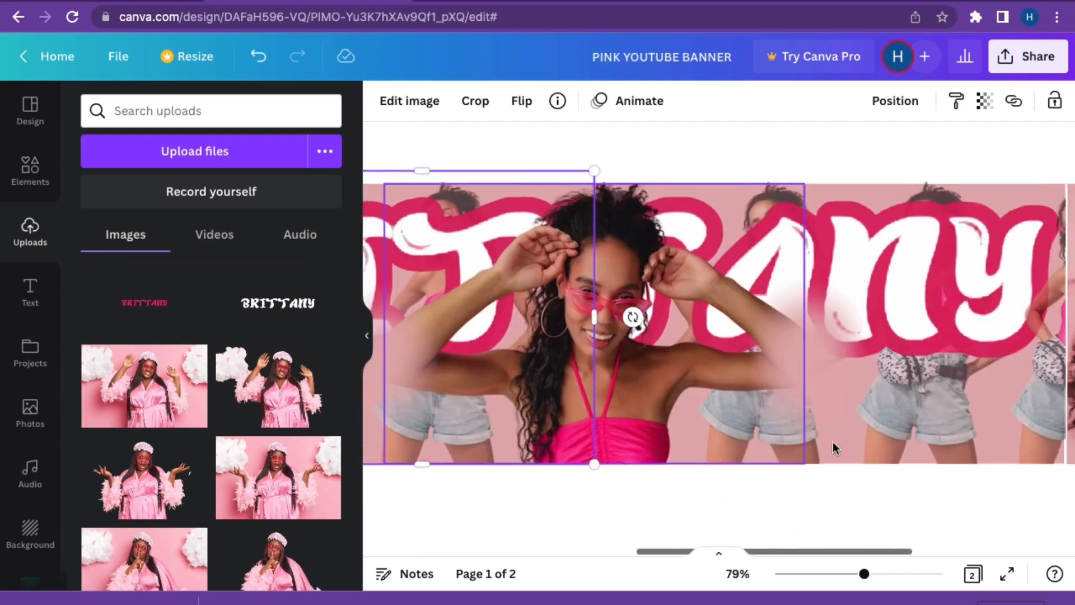
scroll(814, 327, "up", 5)
scroll(814, 327, "down", 3)
left_click_drag(754, 320, 752, 377)
left_click(788, 440)
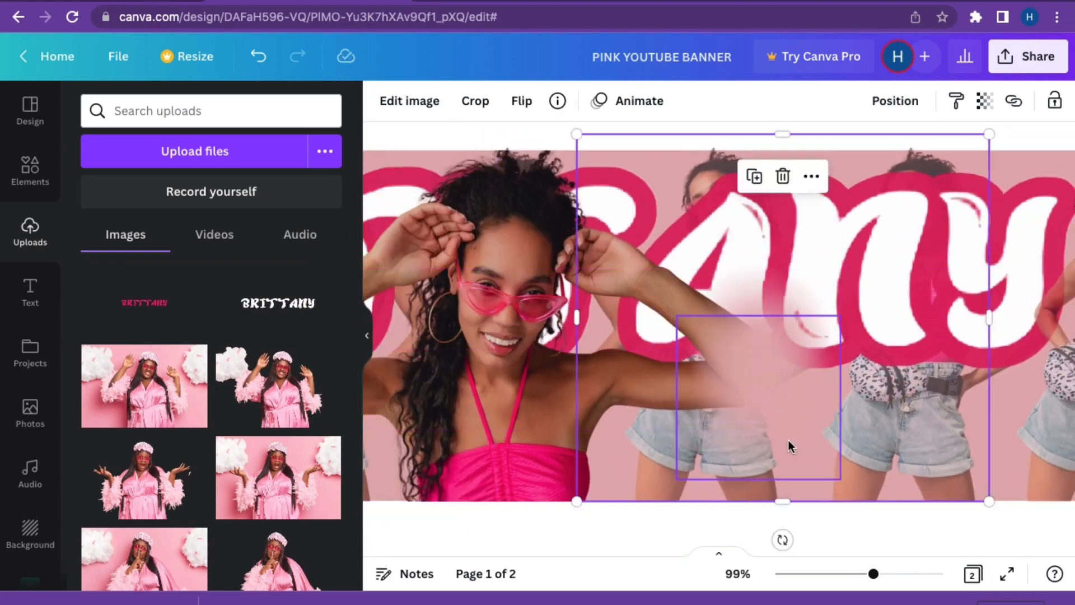
Step: Send the narrow cropped figure at the right edge of the banner's middle section backward, behind the name
scroll(787, 441, "down", 4)
left_click(655, 511)
left_click(931, 439)
left_click(895, 101)
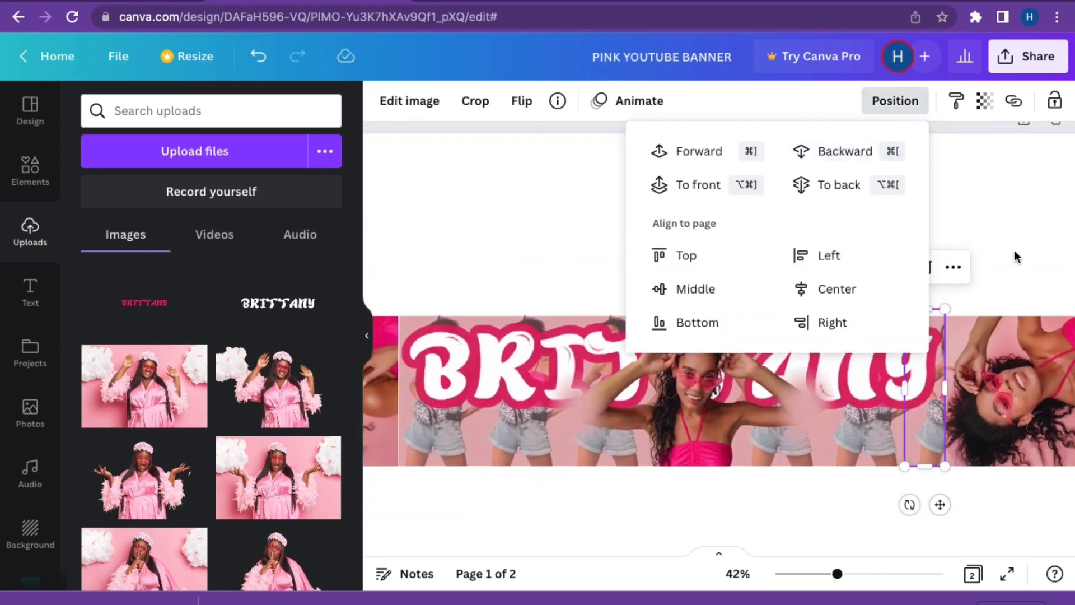
left_click(1015, 257)
scroll(805, 458, "down", 2)
left_click(867, 352)
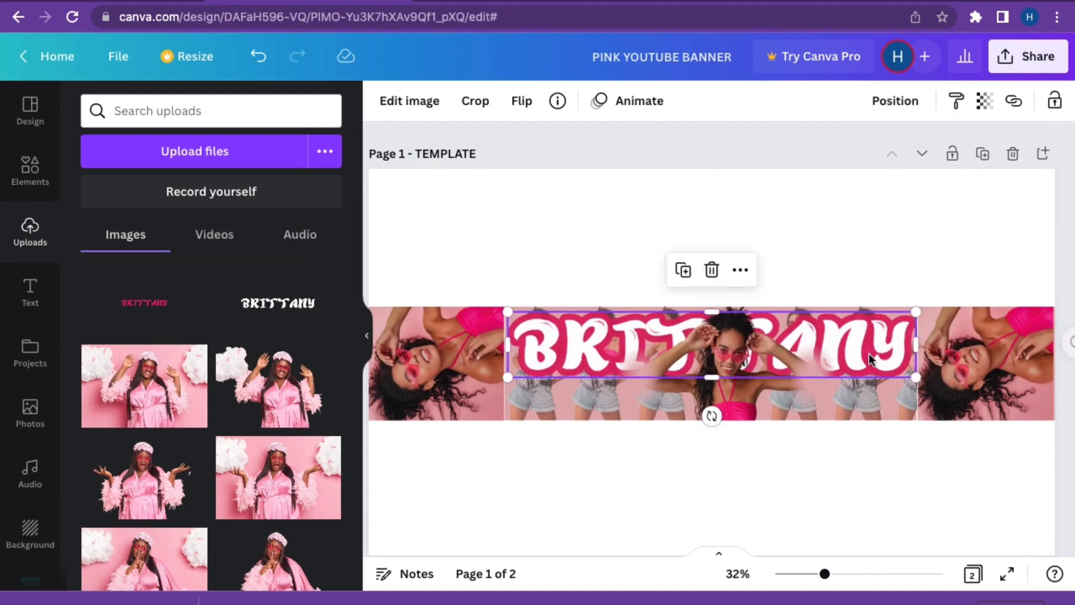
left_click(873, 485)
Step: Add a subheading with the social media handle at size 34, placed below the name beside the central cutout
left_click(31, 290)
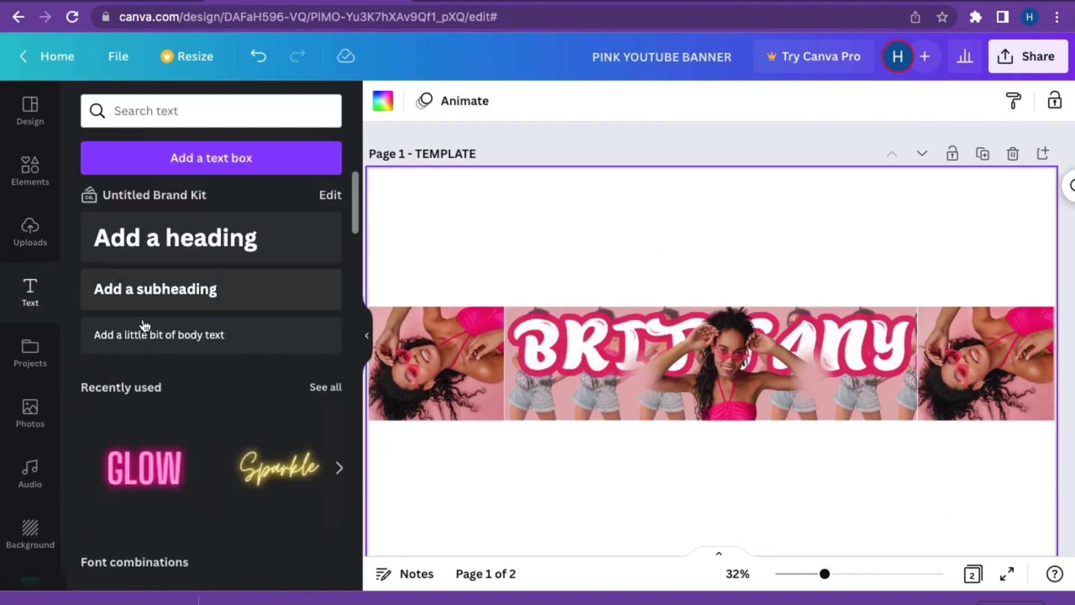
left_click(193, 304)
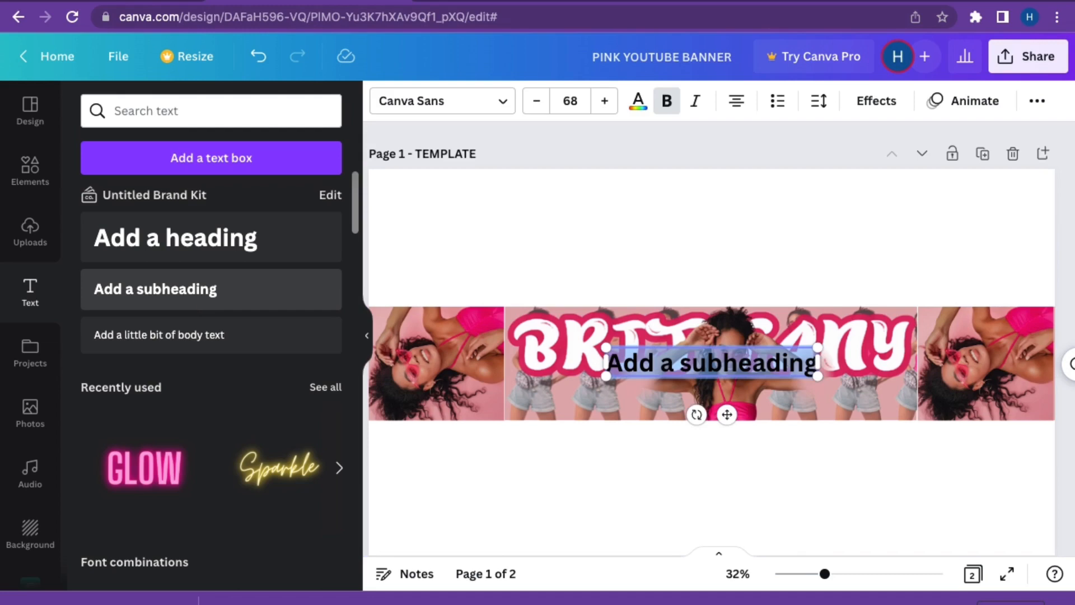
type("BRIT")
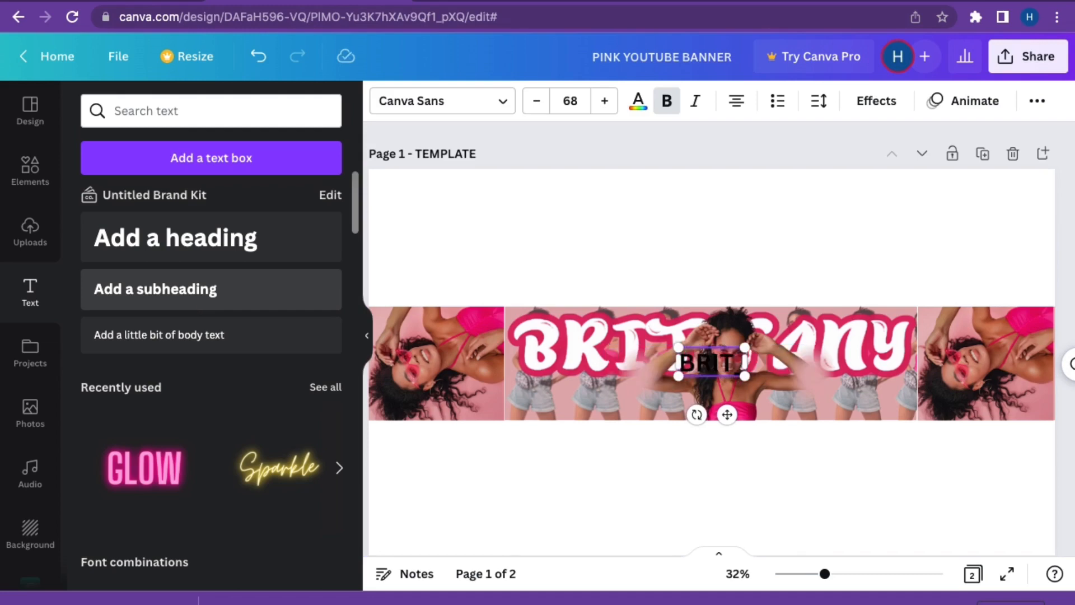
type(" TANY")
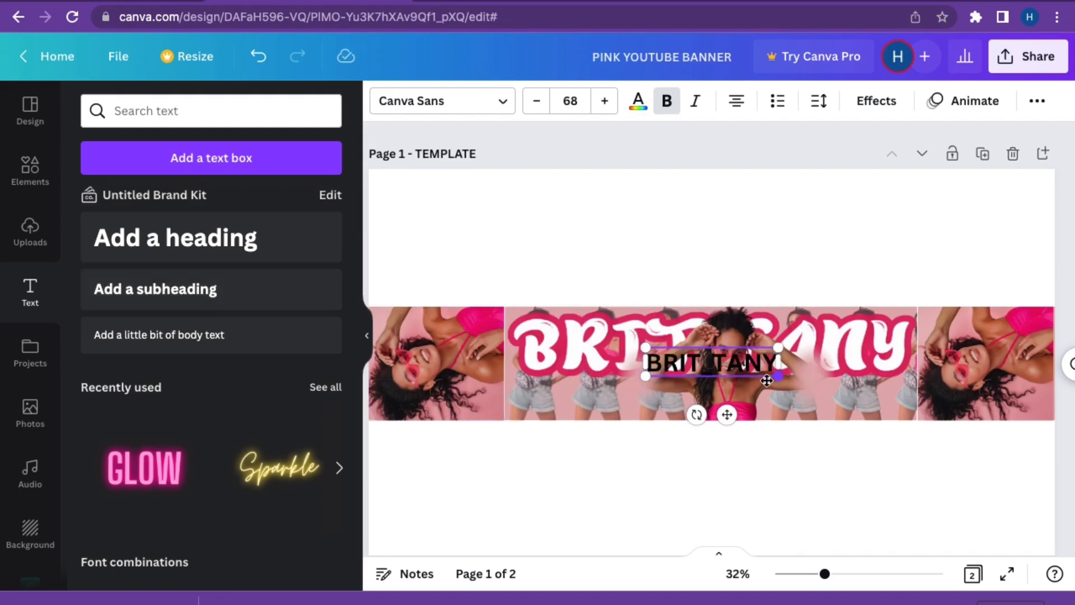
left_click_drag(767, 381, 712, 364)
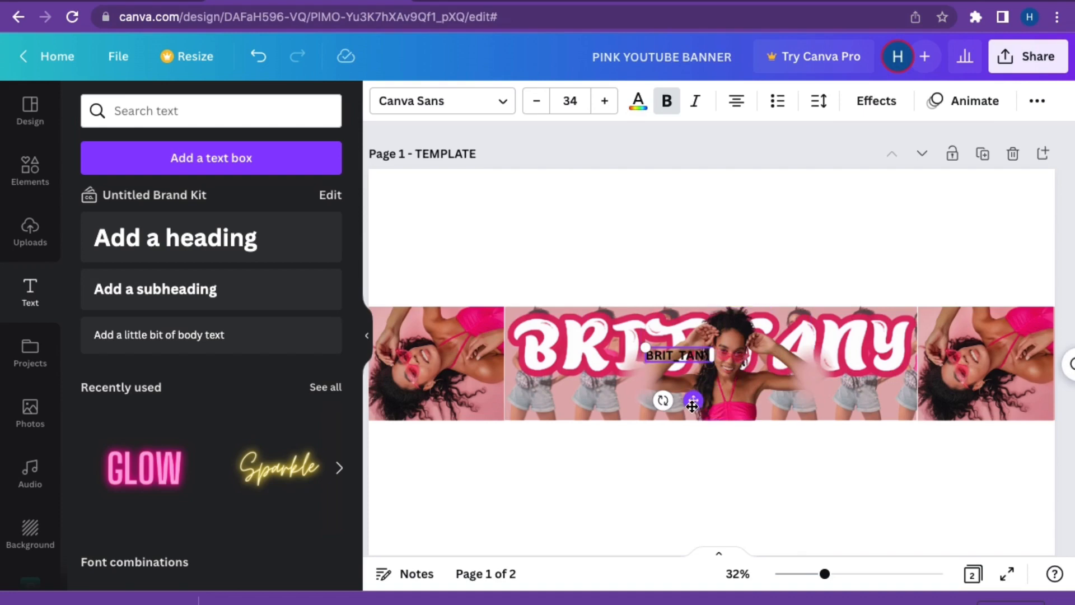
left_click_drag(693, 404, 662, 454)
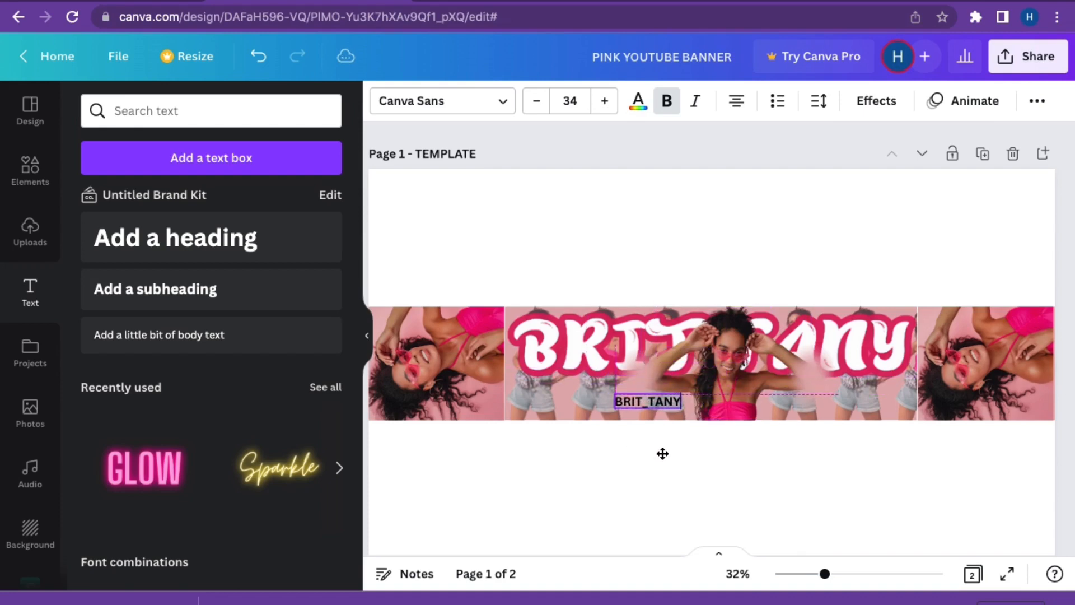
Step: Style the handle in white RoxboroughCF Bold, enlarge it to size 39.4 and shift it slightly lower on the banner
left_click(638, 104)
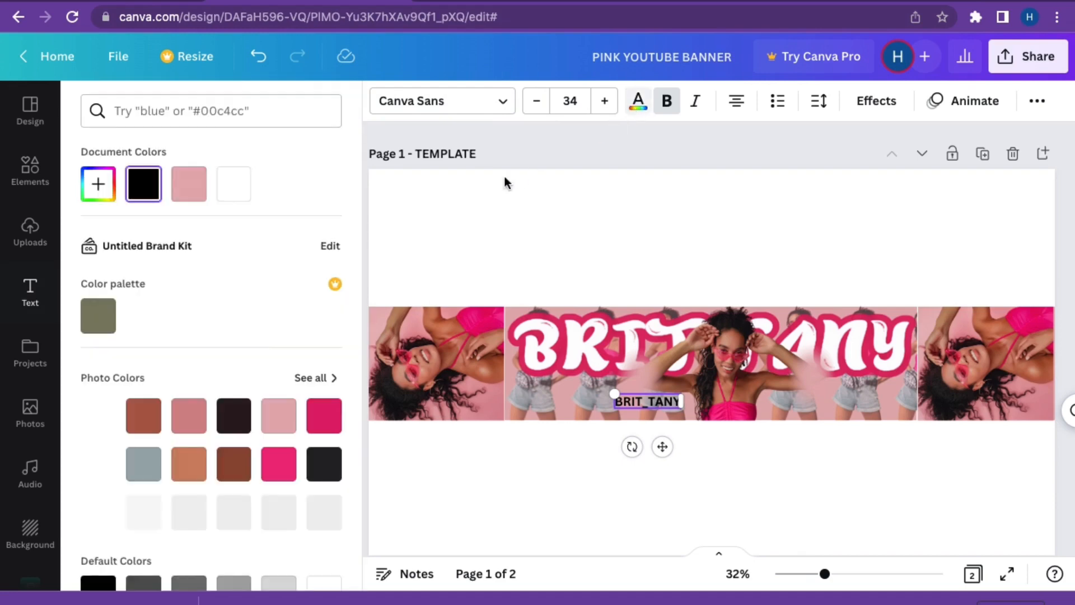
left_click(245, 182)
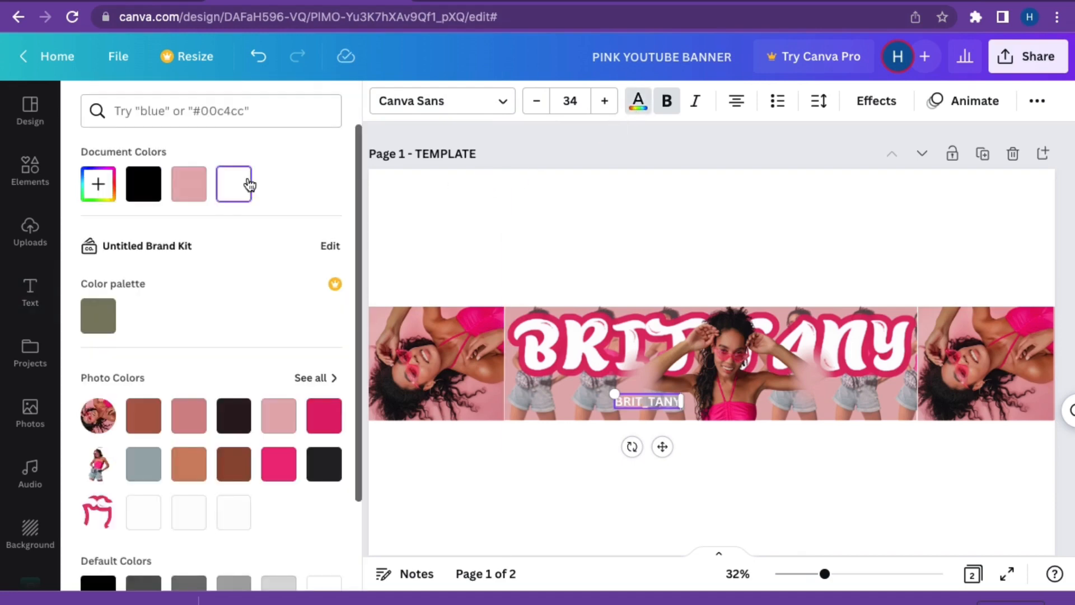
left_click(493, 102)
left_click(281, 302)
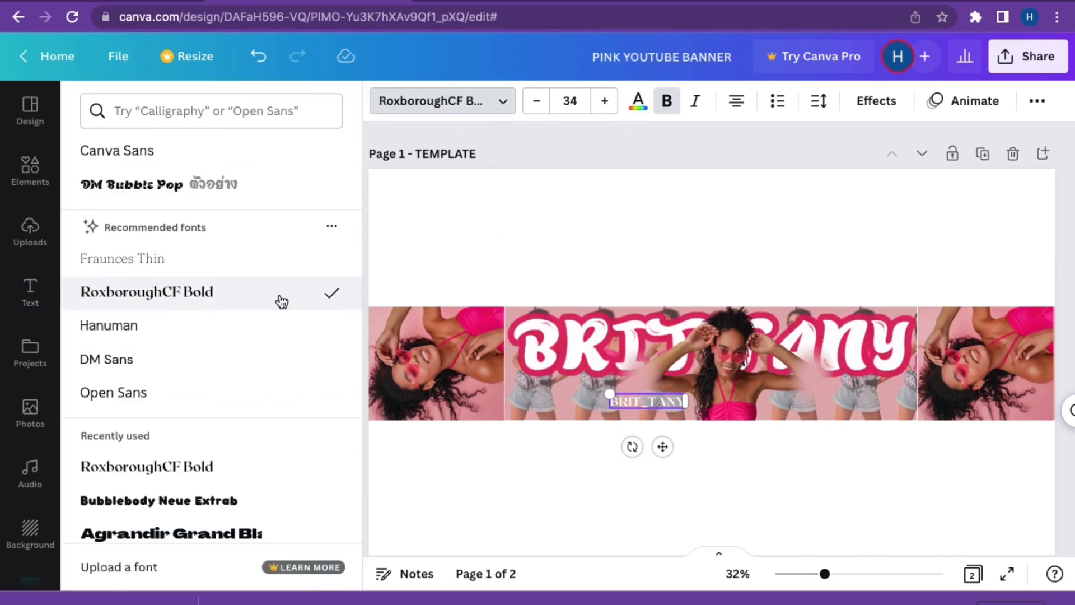
left_click_drag(608, 386, 596, 385)
left_click_drag(655, 446, 660, 453)
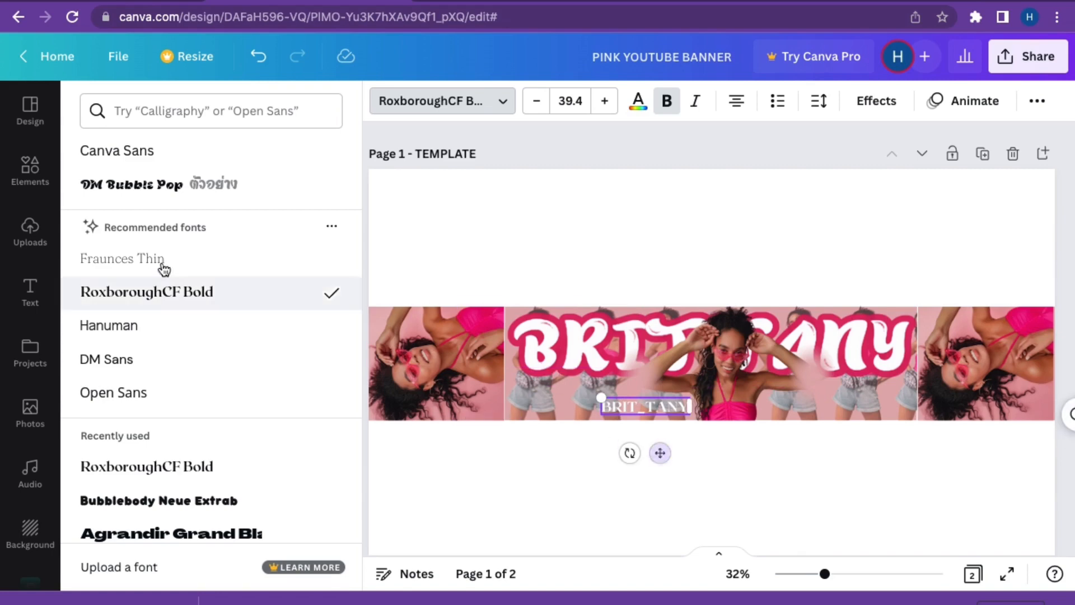
Step: Find an Instagram graphic, add the square black outline icon to the banner and recolor it dark pink from the photo colors
left_click(45, 185)
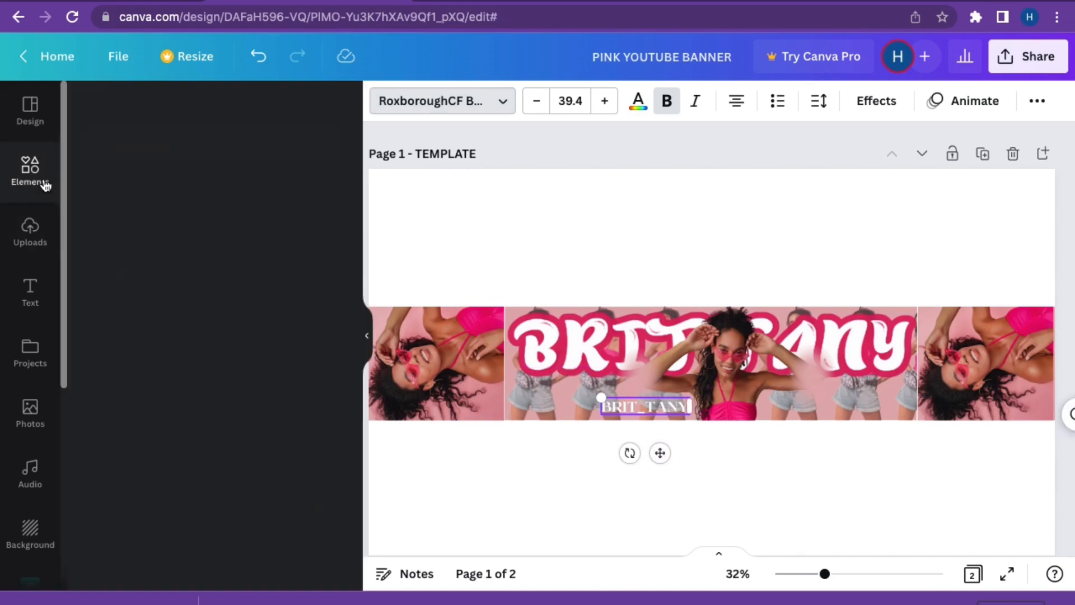
left_click(294, 112)
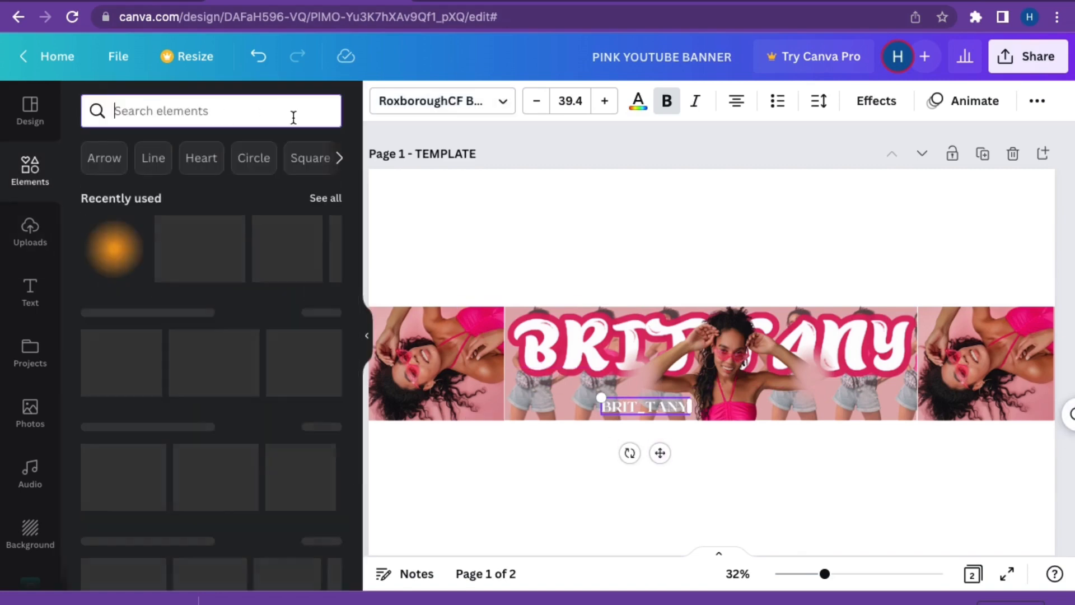
type("INST")
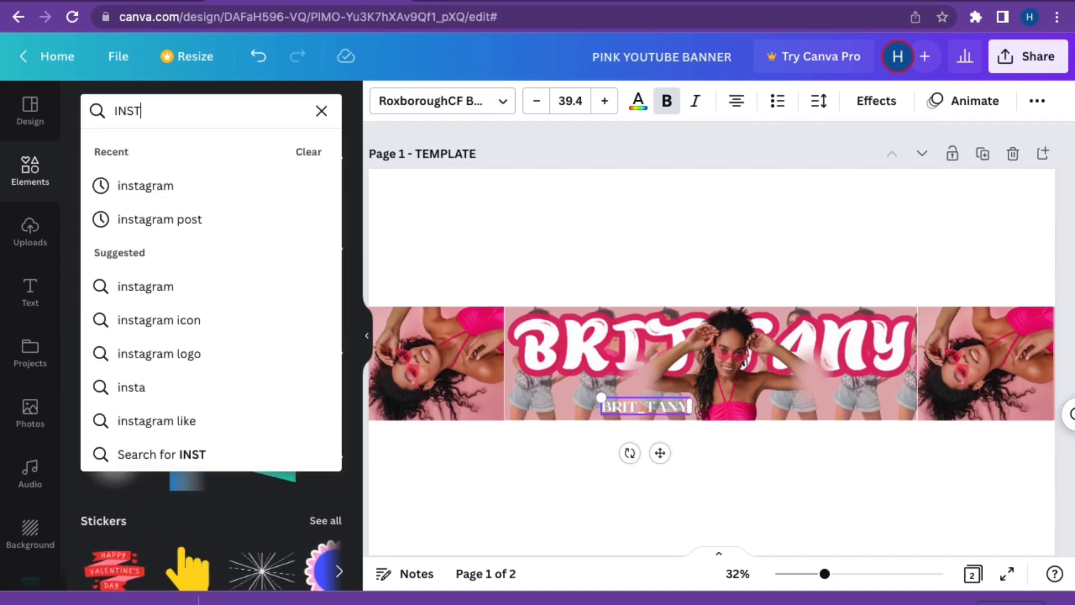
left_click(211, 187)
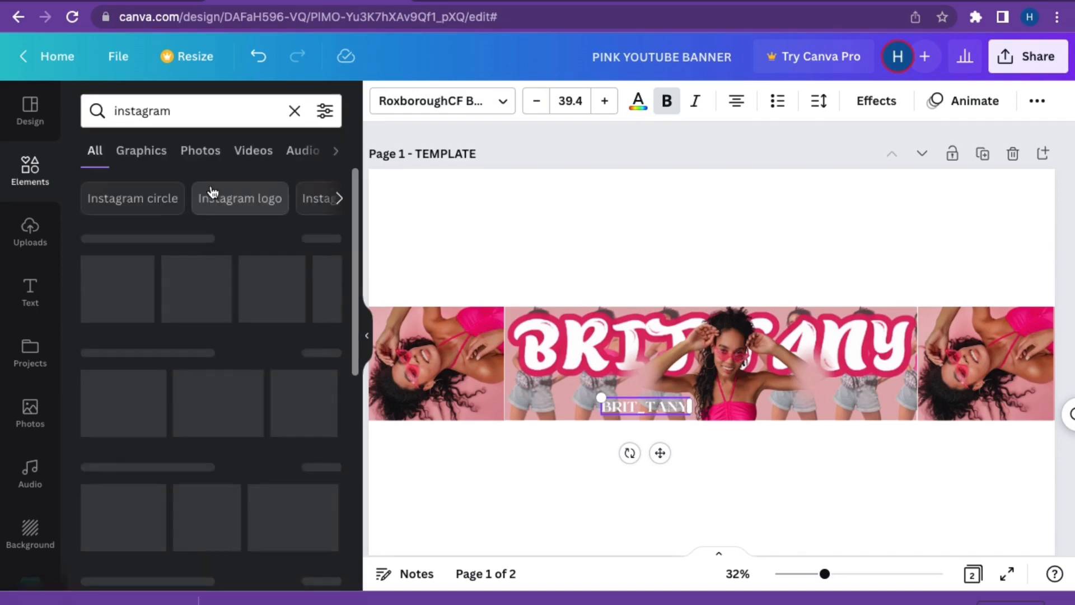
left_click(223, 296)
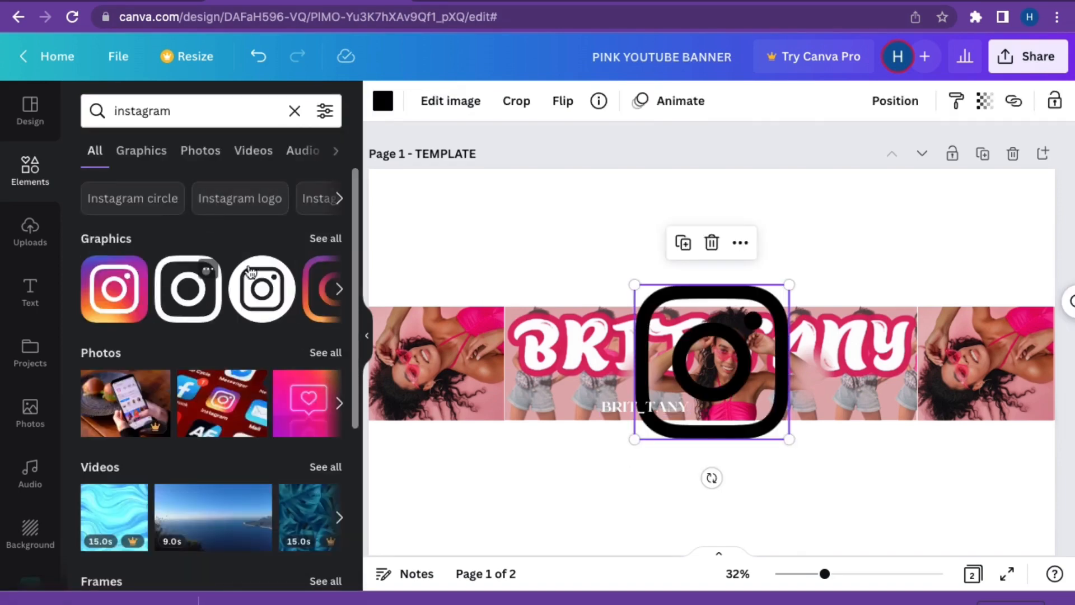
left_click(383, 104)
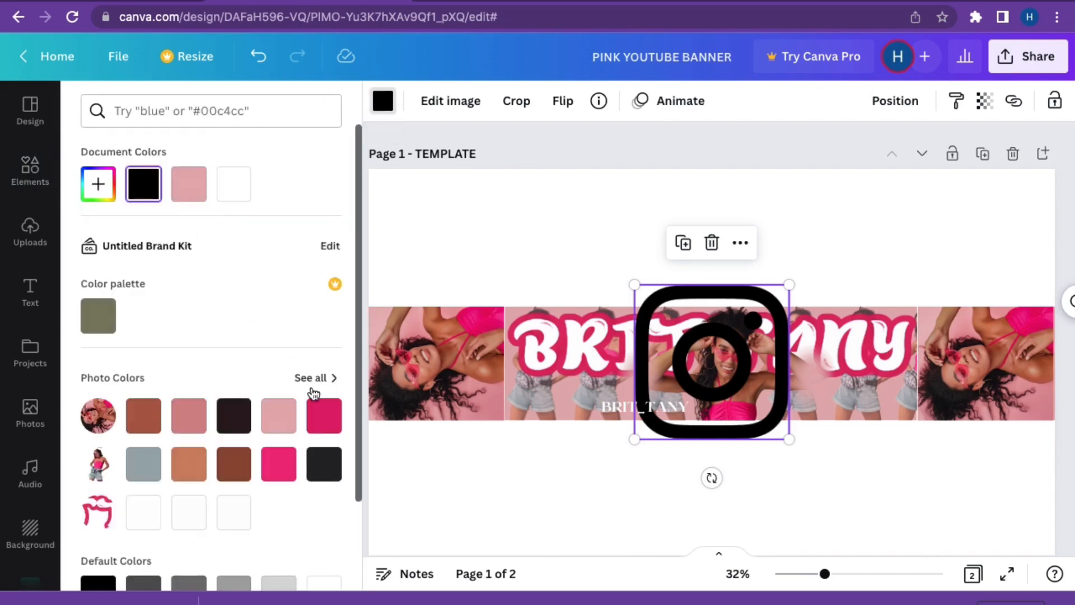
left_click(324, 415)
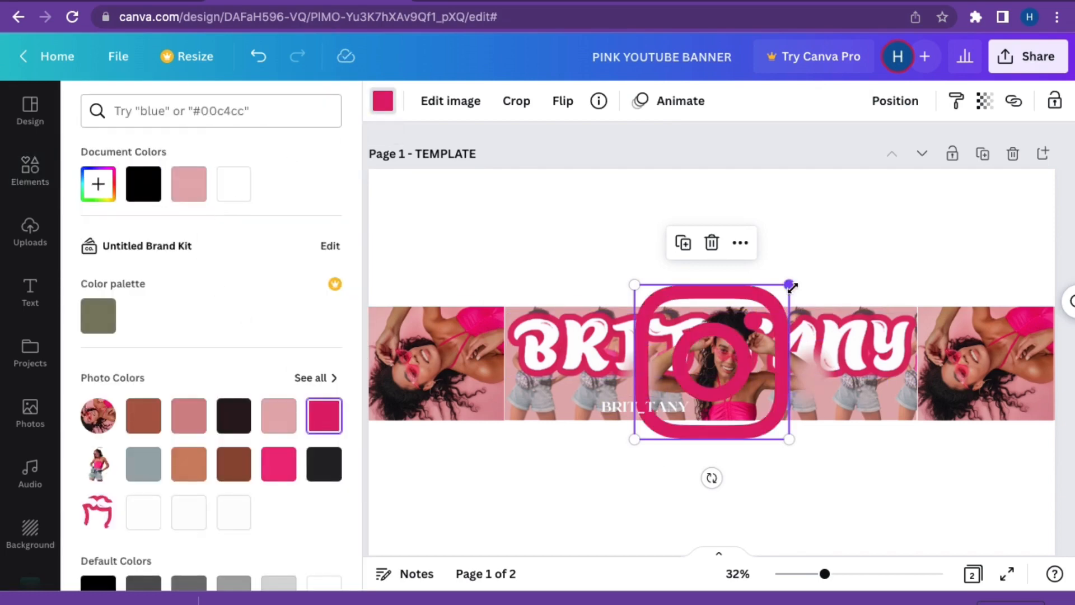
Step: Shrink the Instagram icon to about 59 by 59 and place it directly before the social media handle
left_click_drag(789, 285, 657, 414)
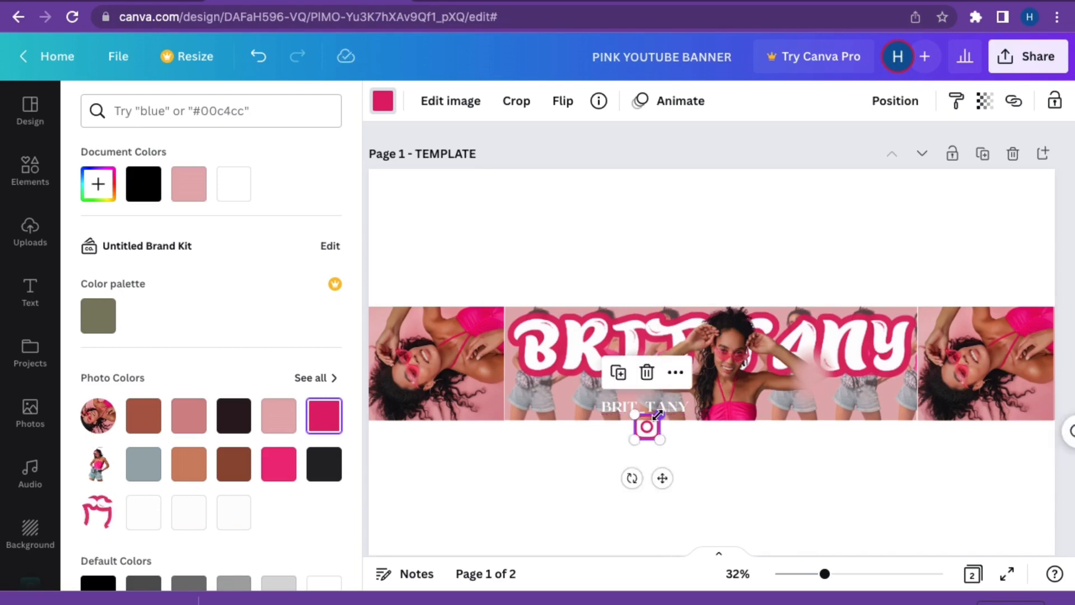
scroll(657, 414, "up", 5)
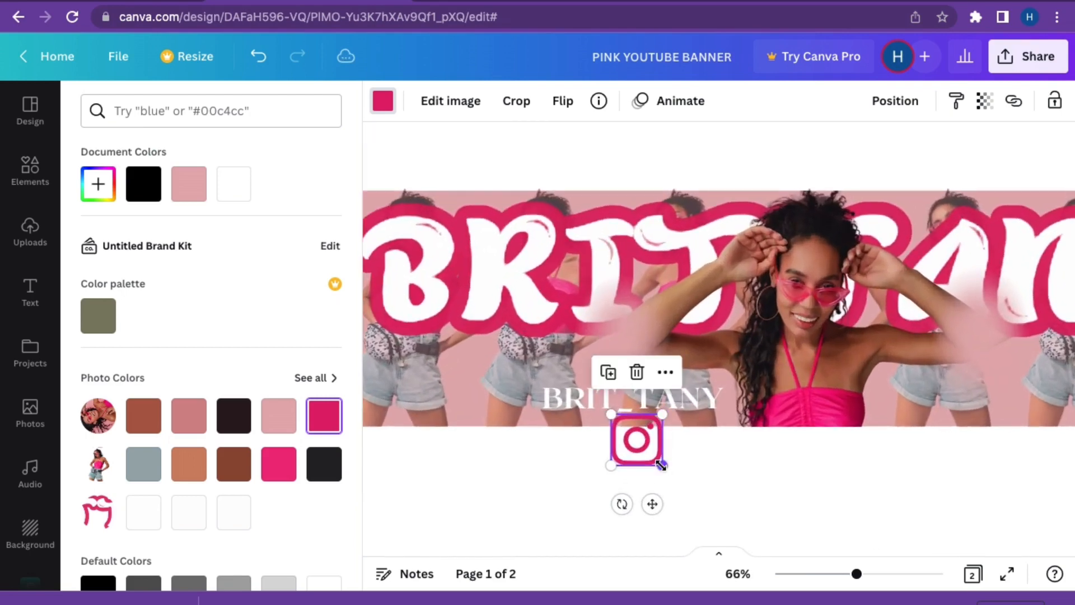
left_click_drag(656, 462, 644, 446)
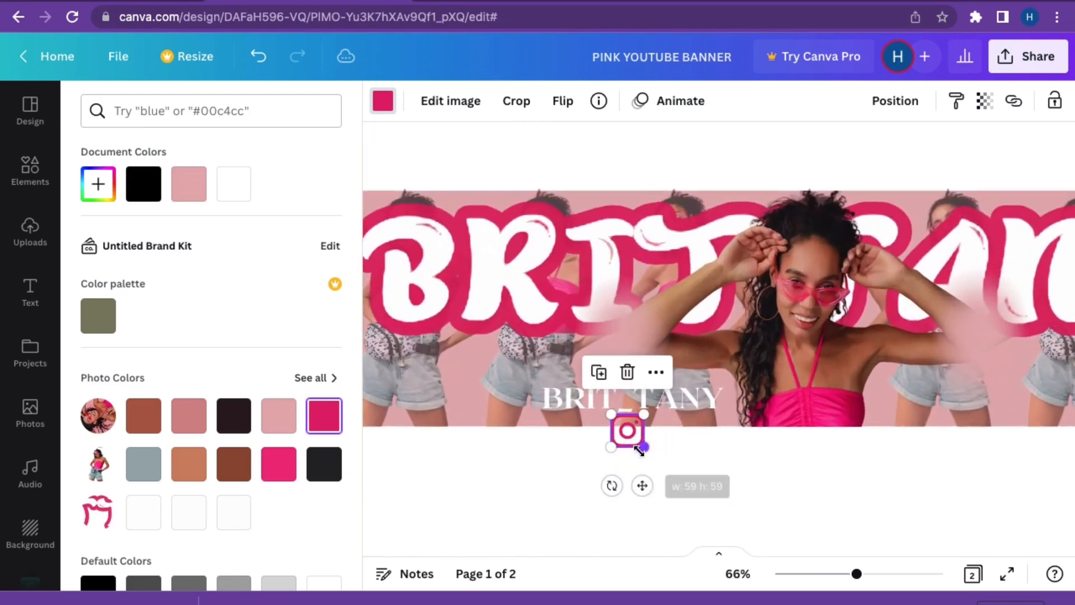
left_click_drag(641, 490, 536, 462)
left_click(633, 483)
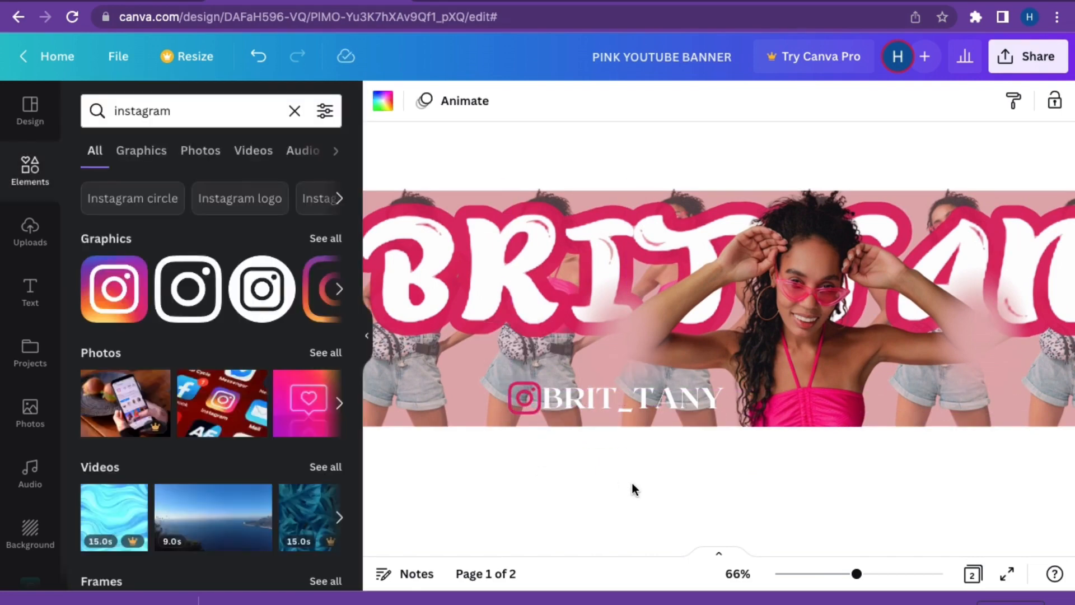
Step: Nudge the social media handle slightly away from the Instagram icon to leave a small gap
scroll(563, 451, "up", 5)
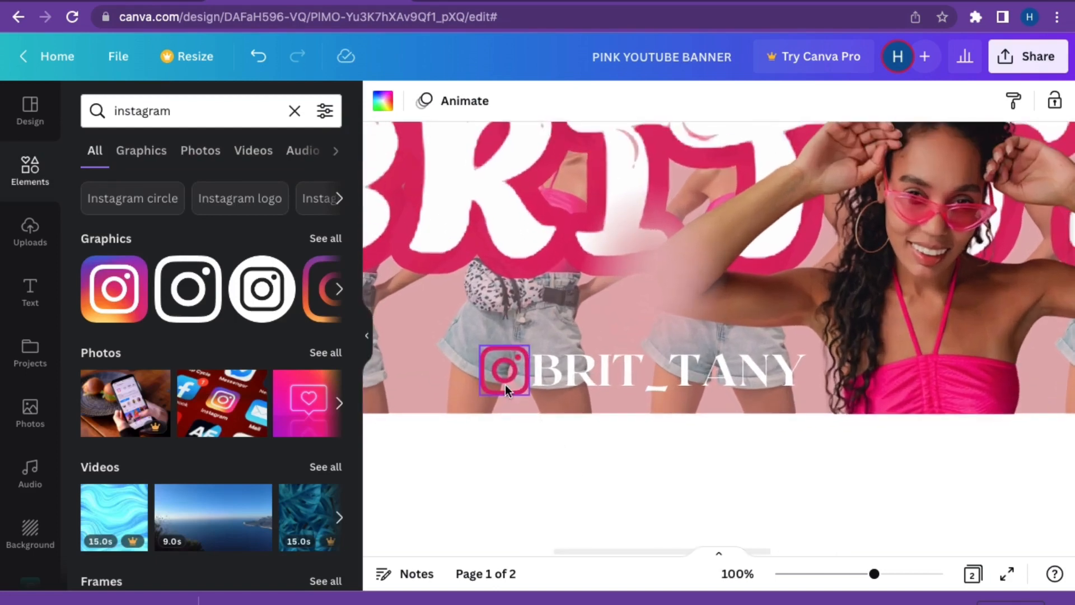
left_click(608, 370)
left_click_drag(609, 371, 612, 374)
left_click(604, 435)
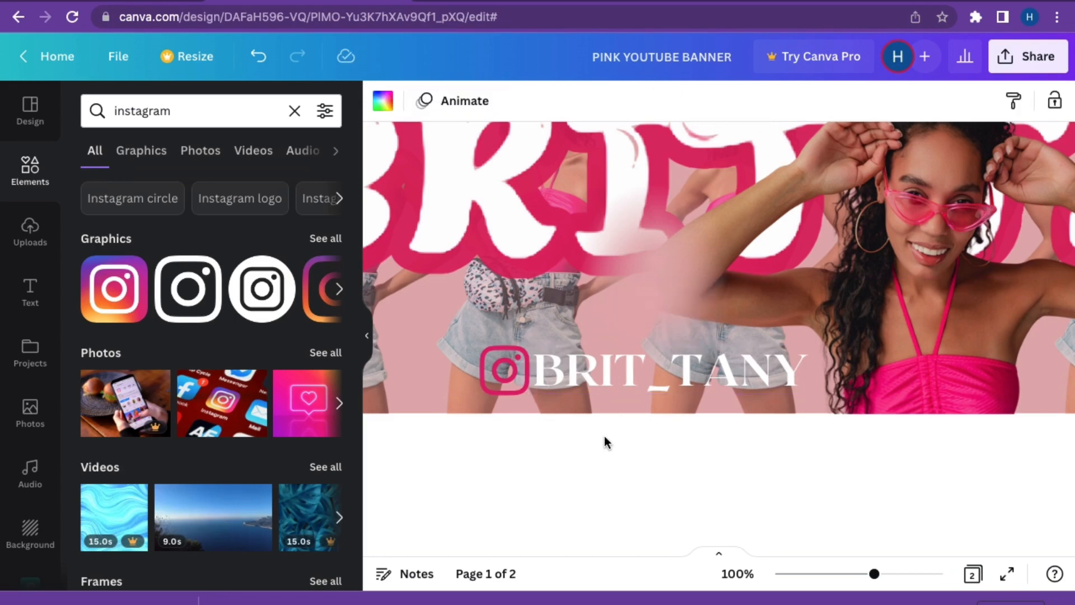
Step: Find a Twitter graphic, add the round icon with the cut-out bird and recolor it the document's dark pink
scroll(603, 436, "down", 5)
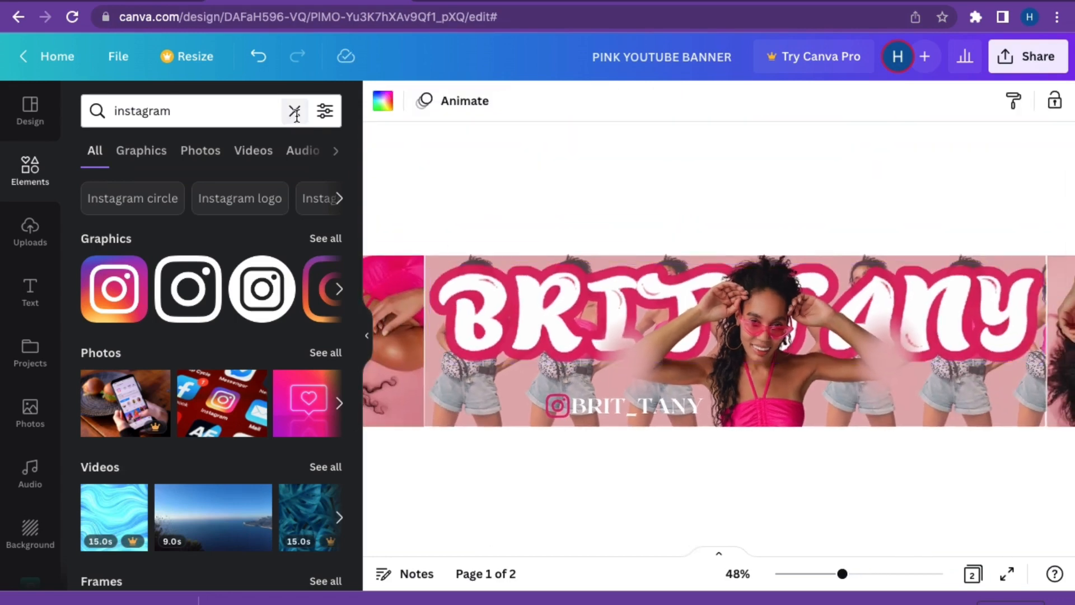
left_click(295, 110)
type("TWITTER")
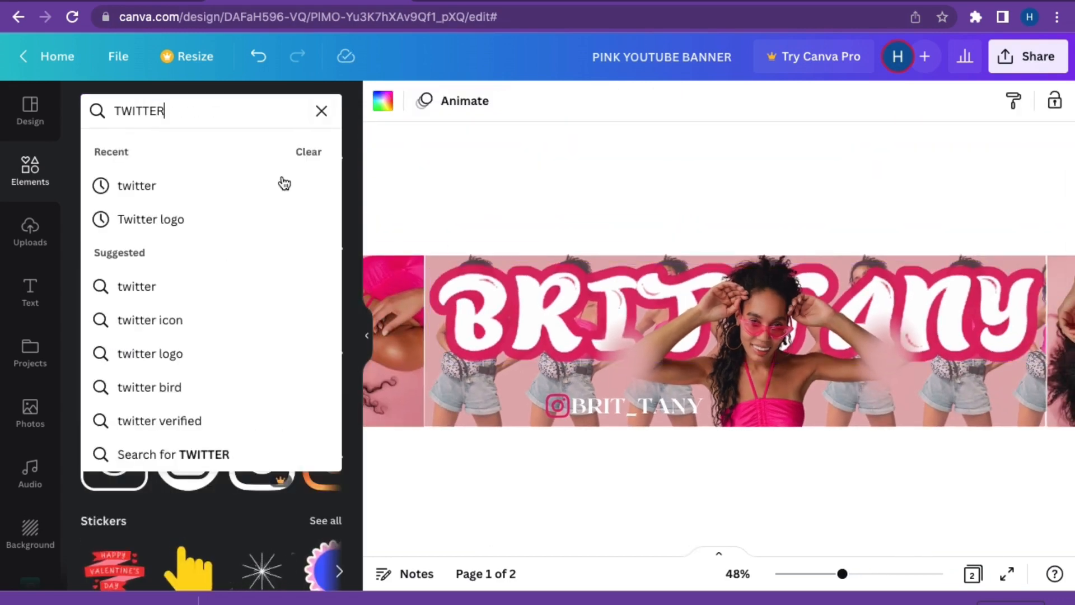
left_click(200, 188)
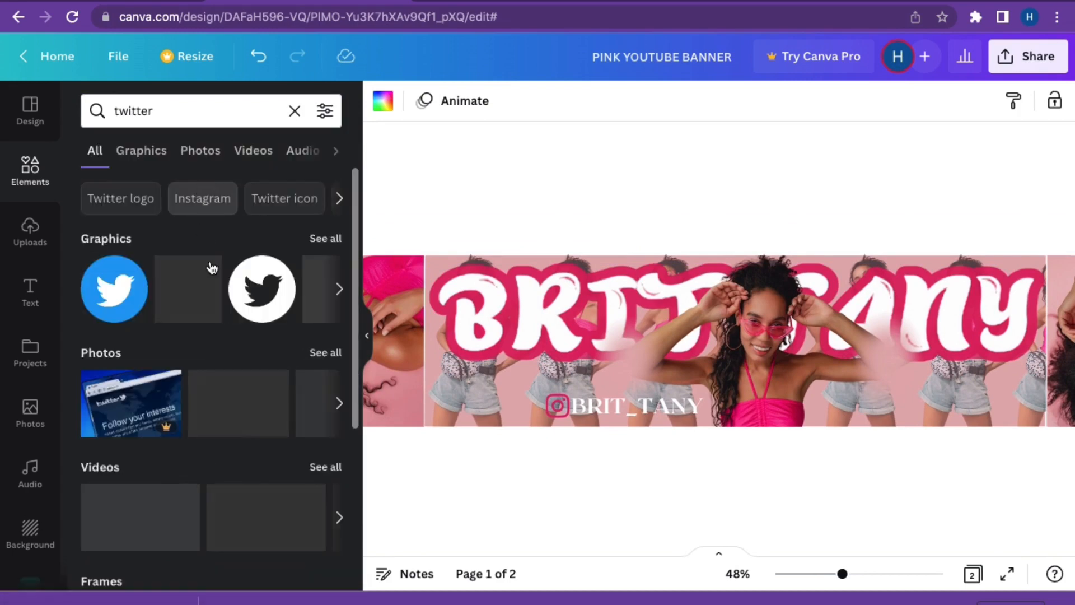
left_click(277, 268)
left_click(384, 104)
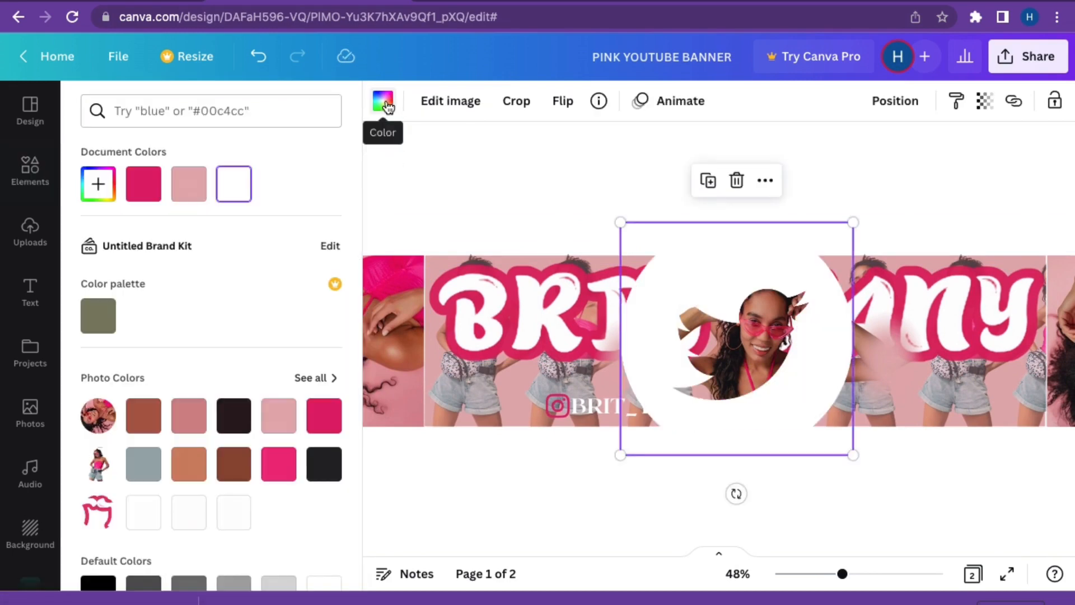
left_click(143, 183)
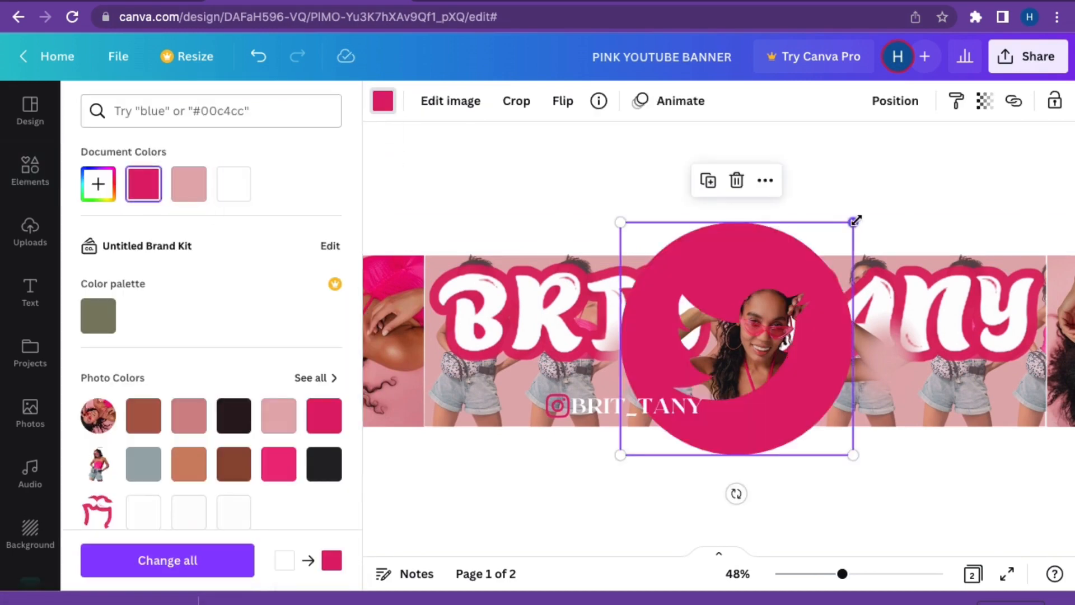
Step: Shrink the Twitter icon to roughly the Instagram icon's size and place it right of the central cutout, level with the handle
left_click_drag(854, 220, 656, 421)
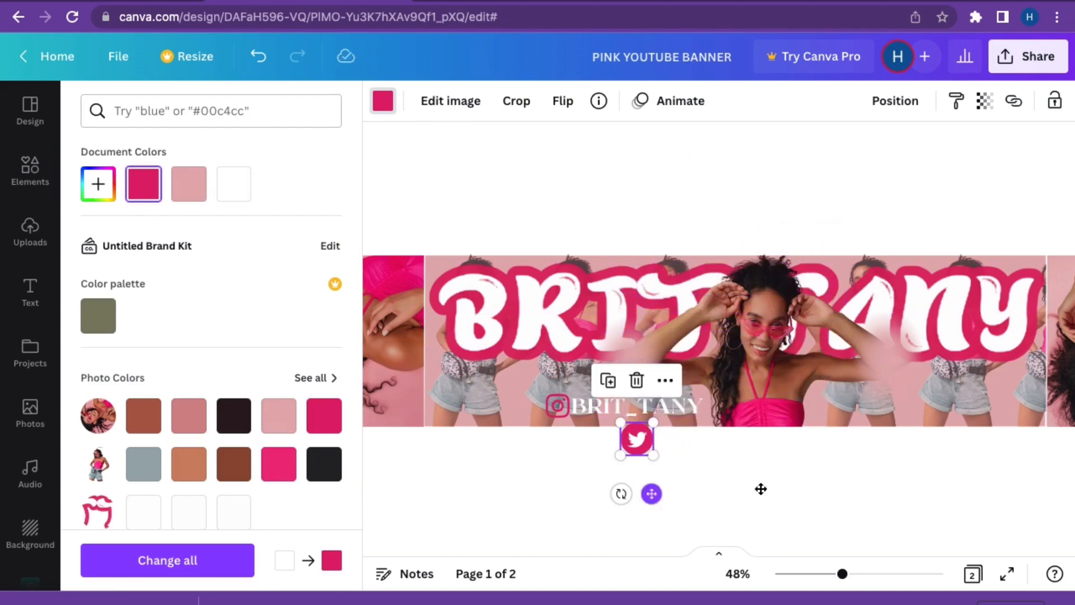
left_click_drag(651, 493, 844, 440)
scroll(850, 444, "up", 5)
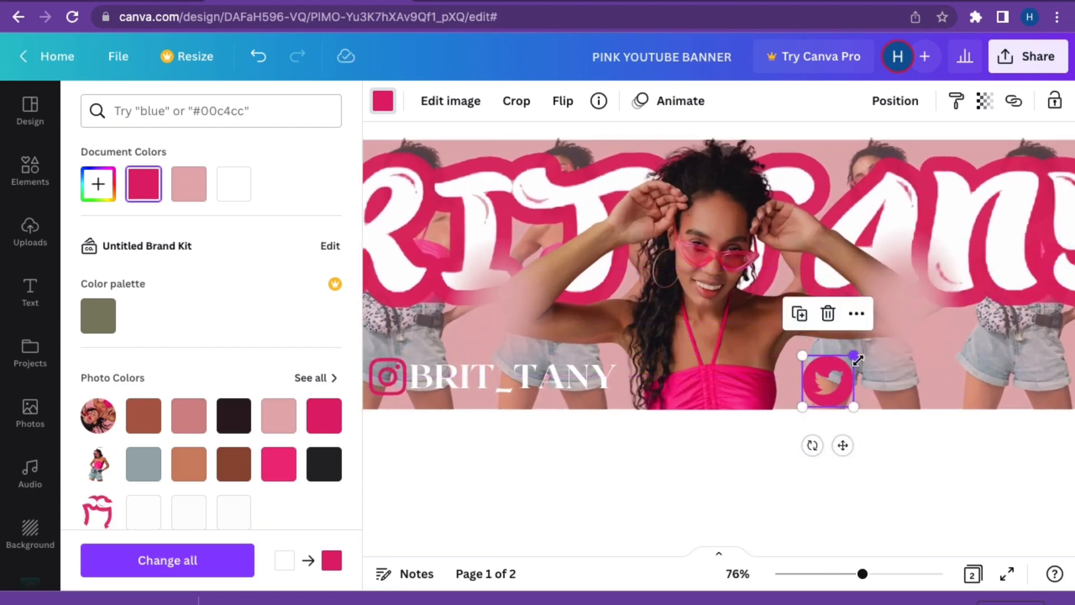
left_click_drag(853, 368, 845, 376)
left_click_drag(836, 444, 841, 435)
left_click(886, 458)
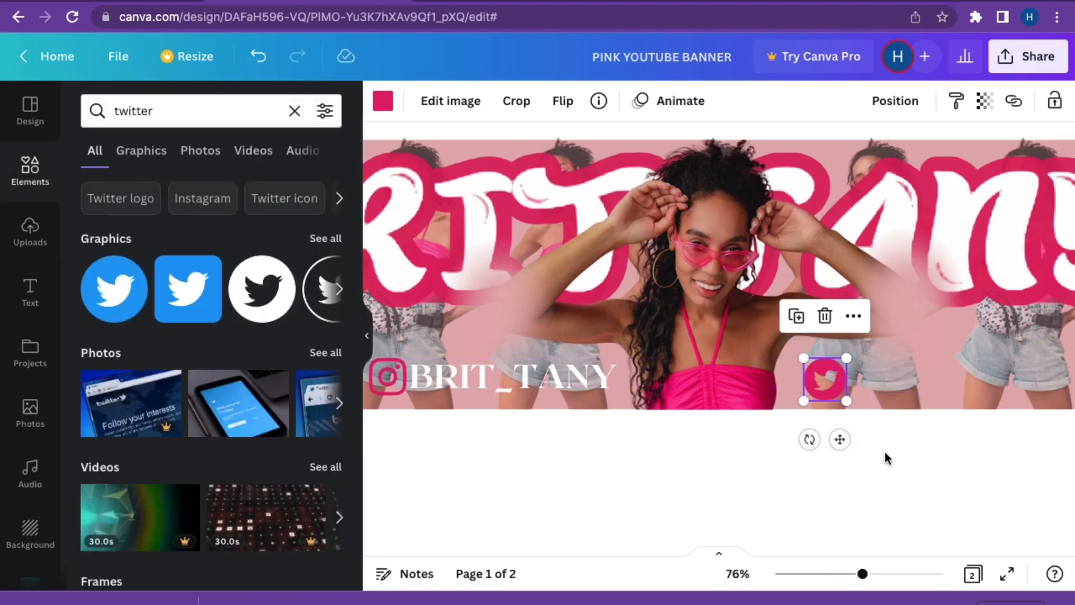
left_click_drag(835, 389, 836, 385)
left_click(911, 446)
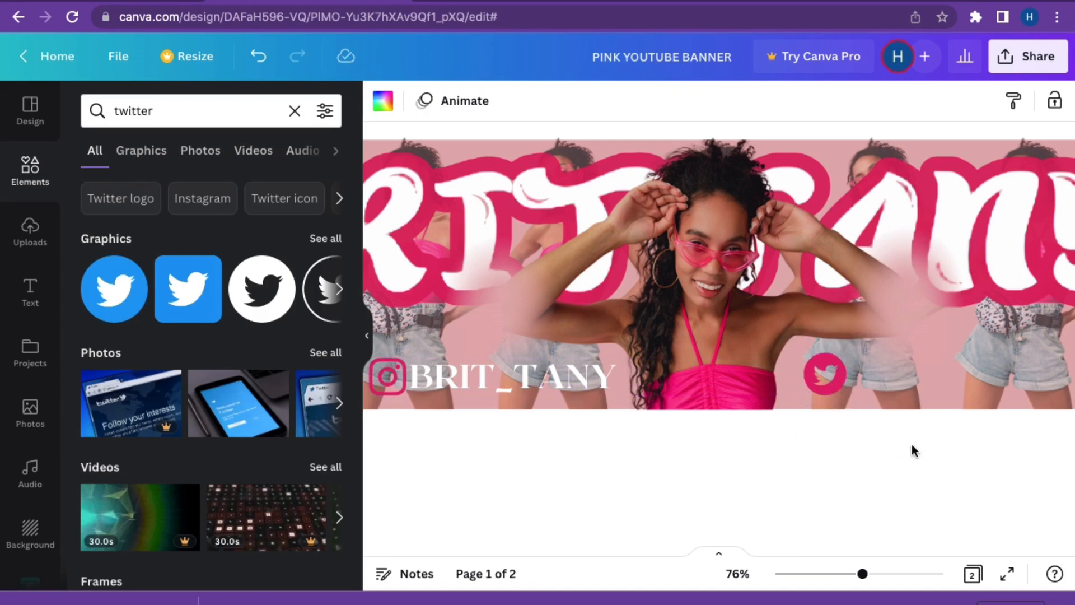
Step: Duplicate the social media handle and place the copy directly after the Twitter icon, level with it
left_click(571, 368)
left_click(494, 323)
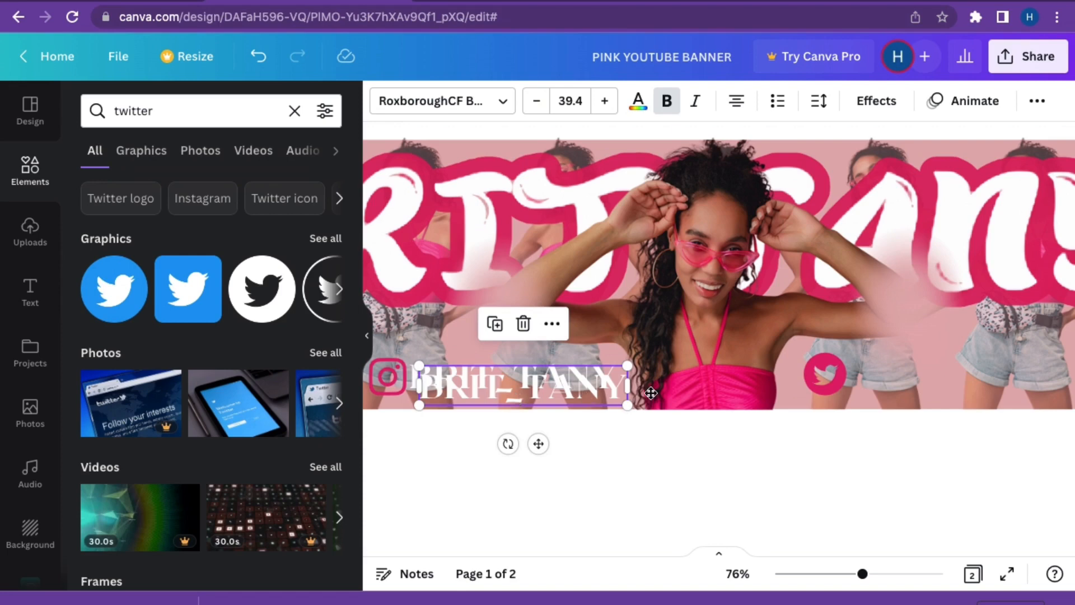
left_click_drag(516, 391, 951, 383)
left_click(889, 442)
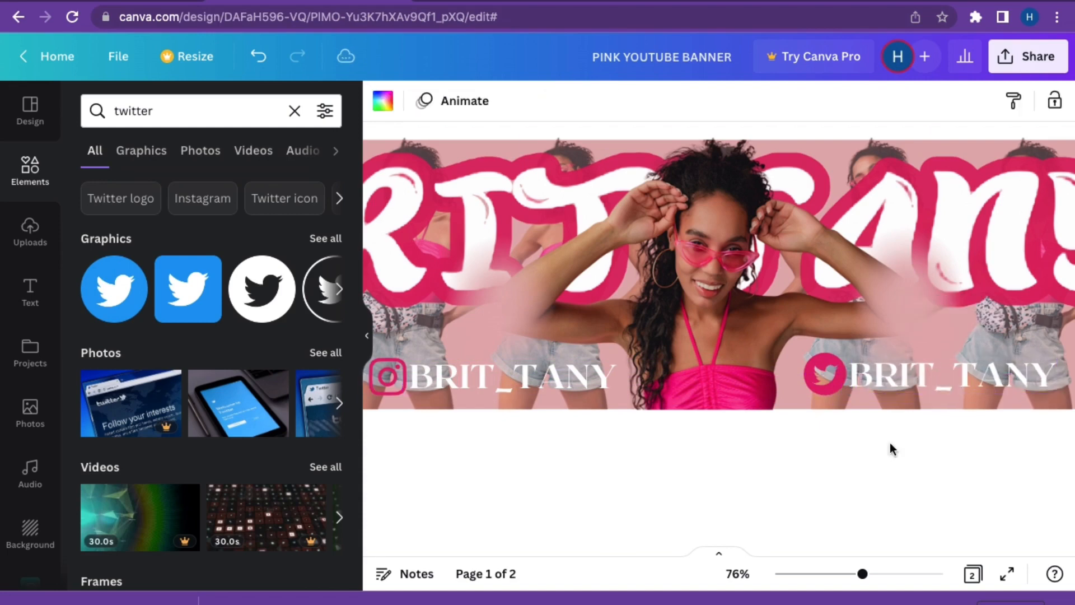
left_click(936, 383)
key("Escape")
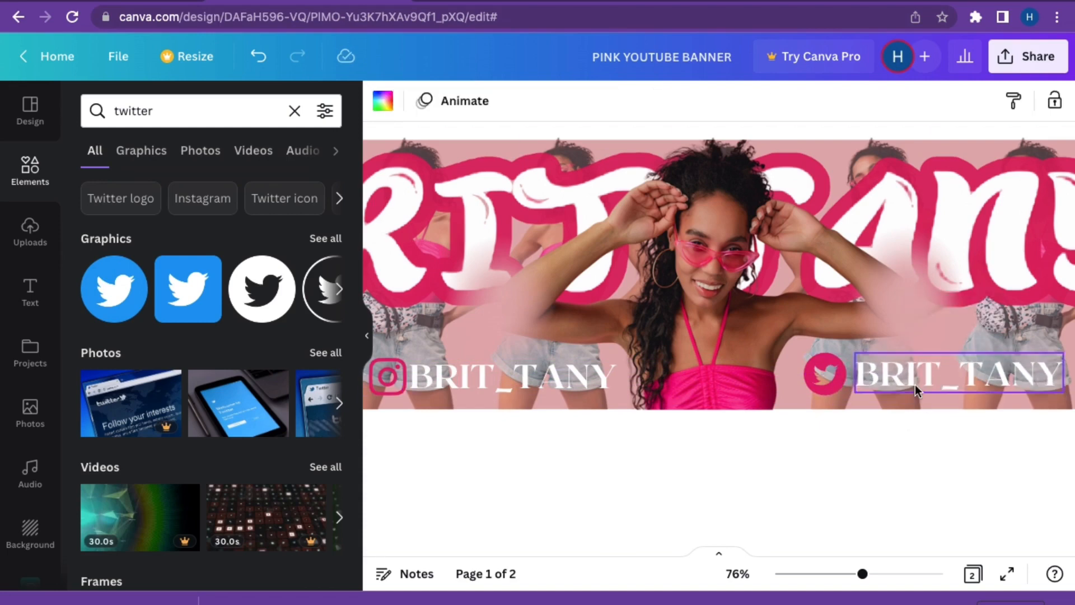
Step: Move the Twitter icon closer to the central cutout and shift its handle over to sit right beside it
scroll(891, 437, "down", 5)
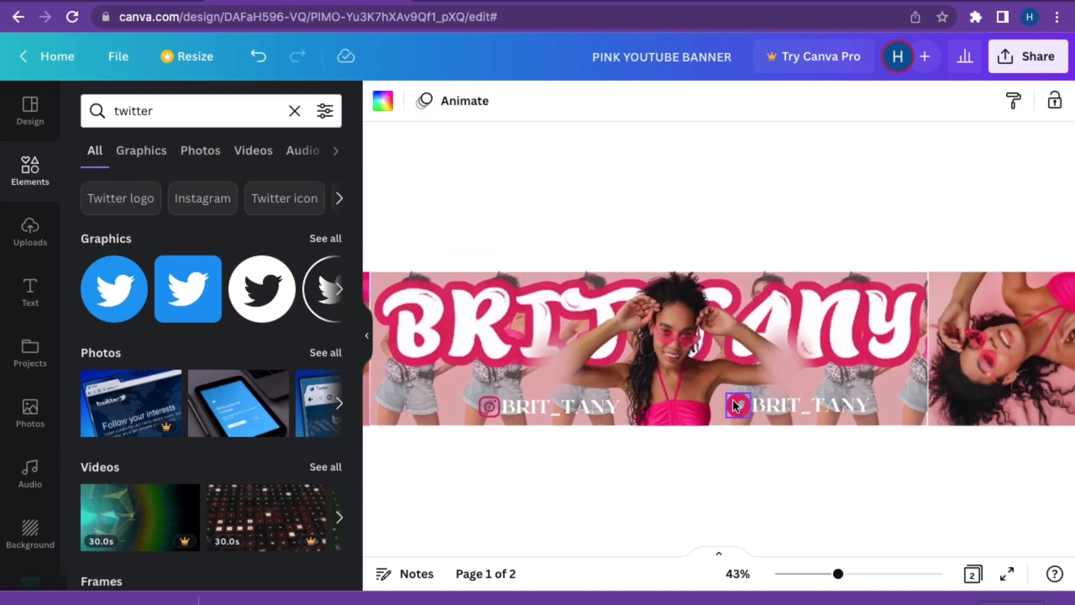
left_click_drag(738, 407, 717, 409)
left_click(773, 468)
scroll(773, 459, "up", 3)
left_click(709, 408)
left_click(783, 430)
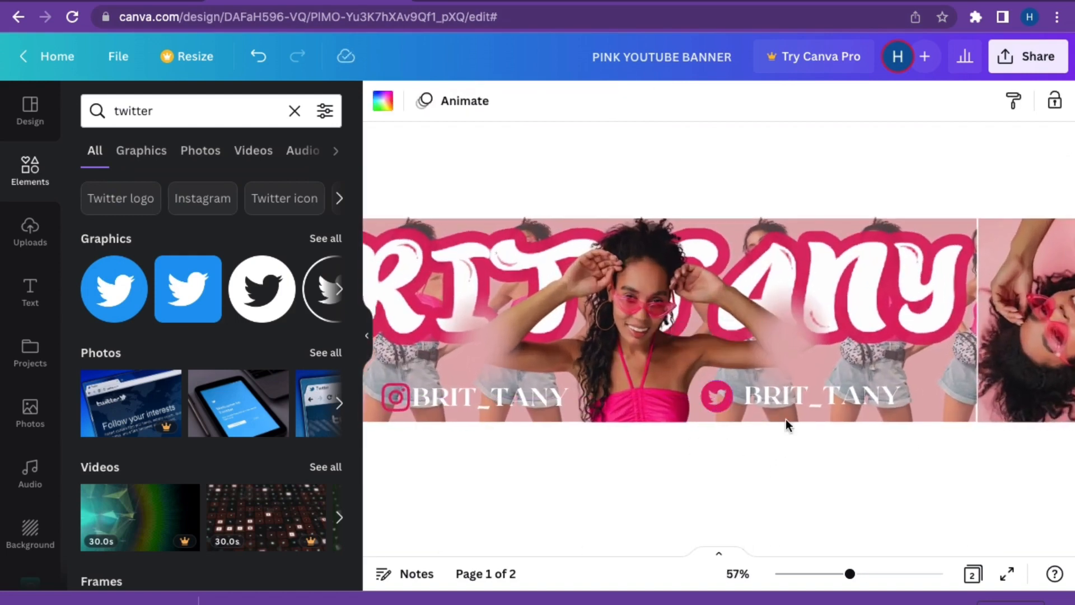
left_click_drag(801, 399, 791, 400)
left_click(757, 472)
scroll(757, 471, "down", 5)
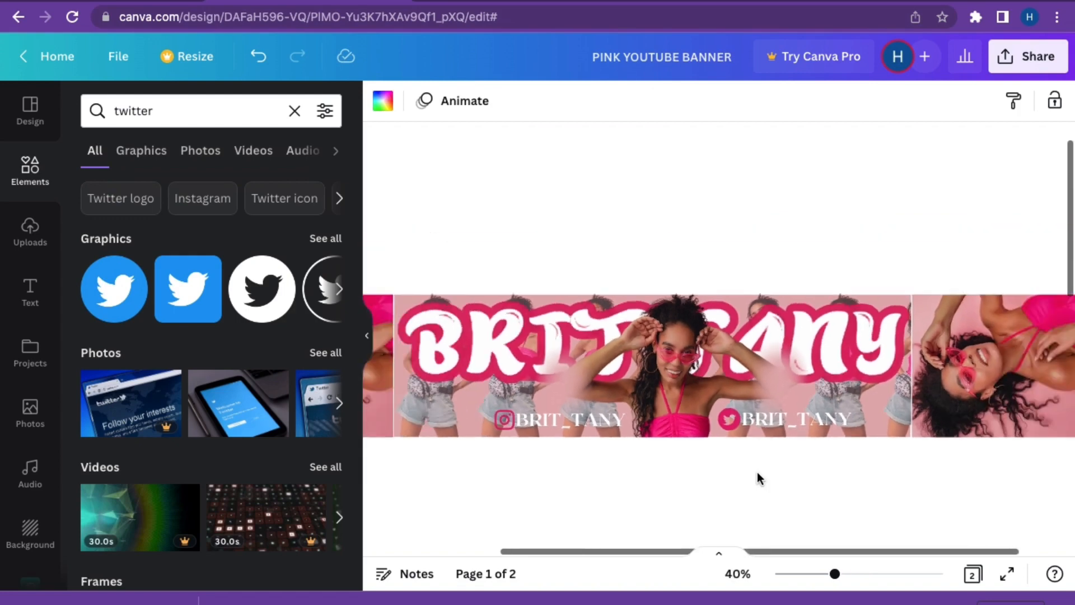
Step: Delete the two white vertical guide lines separating the banner's middle section from the side photos
left_click(533, 216)
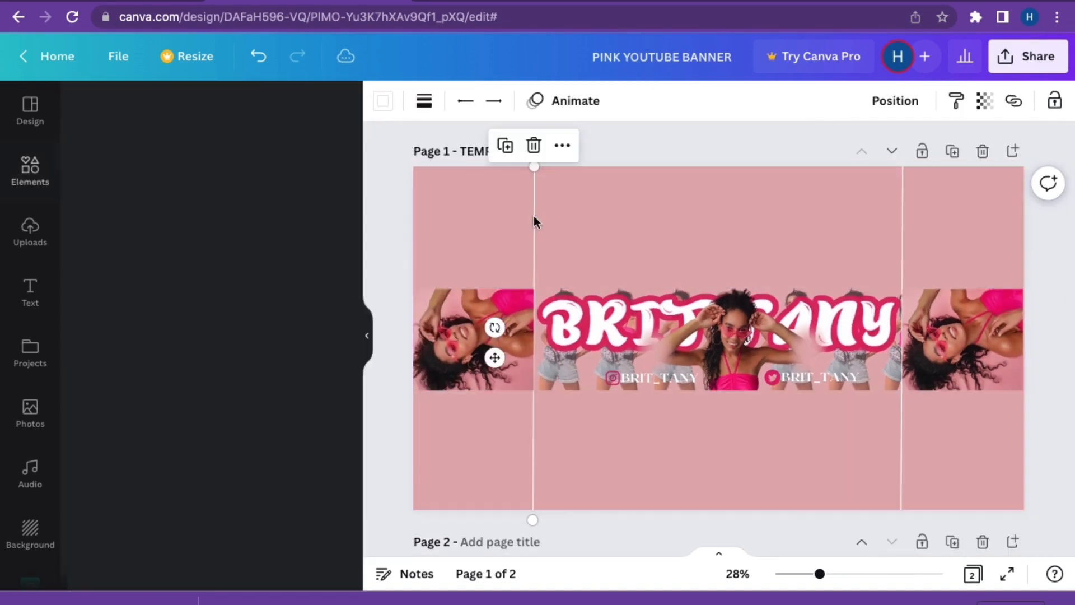
left_click(533, 147)
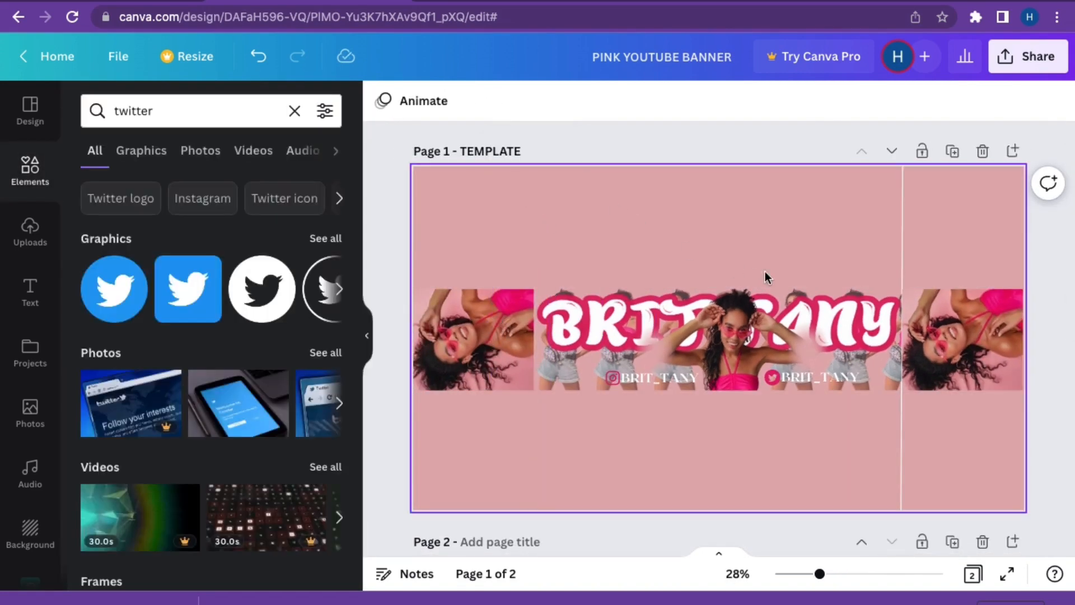
left_click(902, 240)
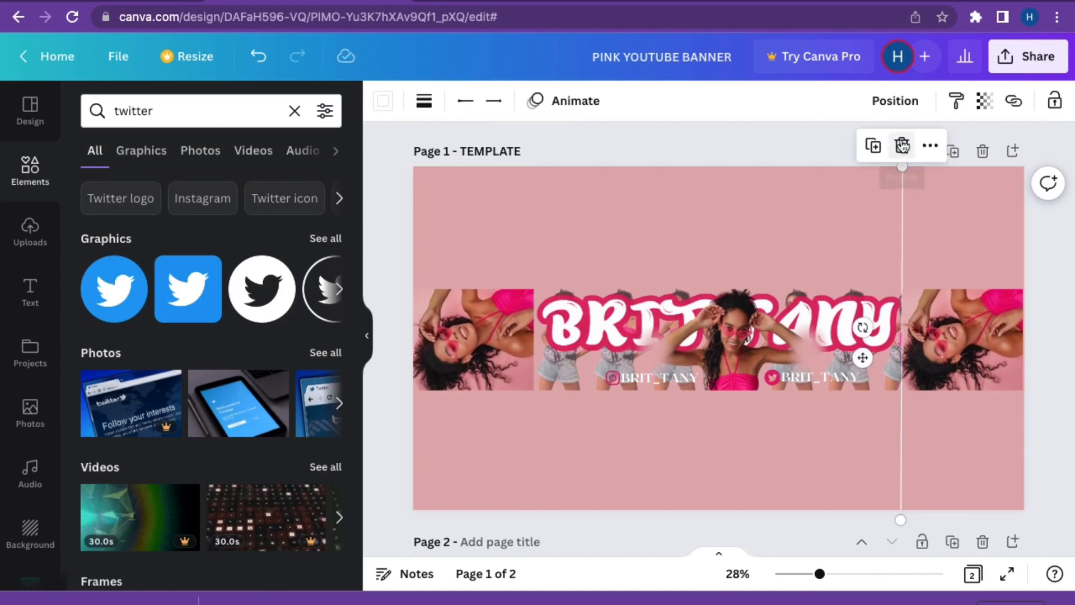
left_click(903, 145)
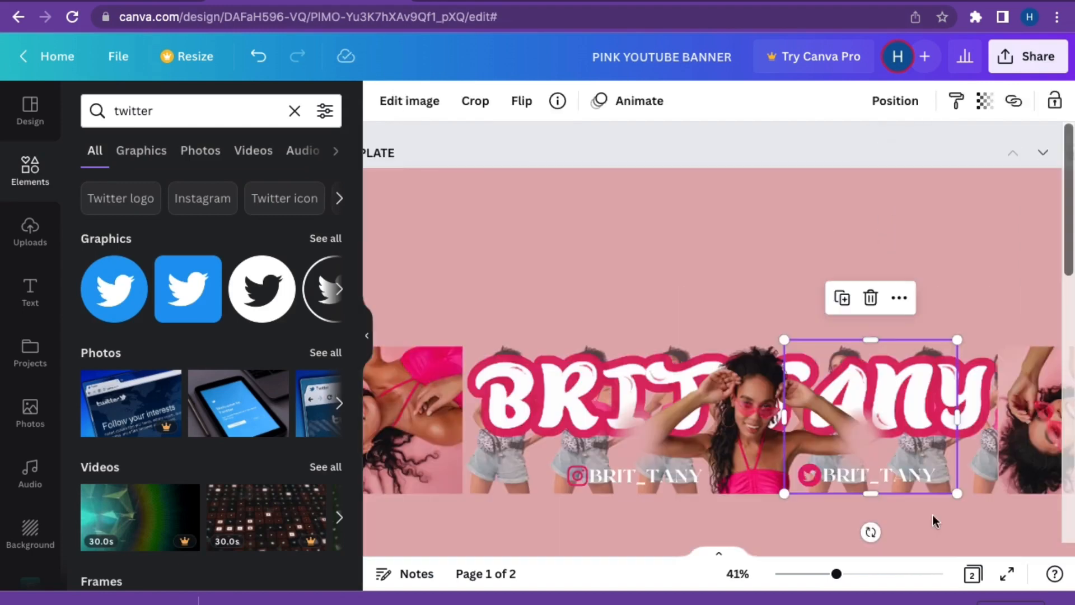
Step: Examine the complete banner layout on the template page with the side panel hidden and nothing in the artwork selected
scroll(884, 520, "right", 1)
scroll(885, 521, "down", 3)
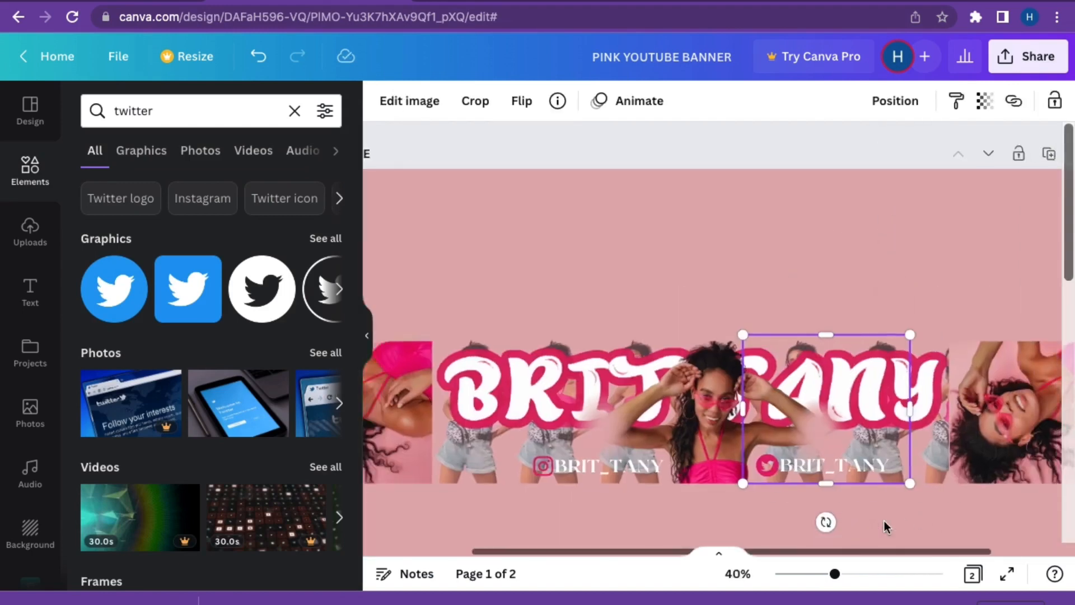
left_click(367, 334)
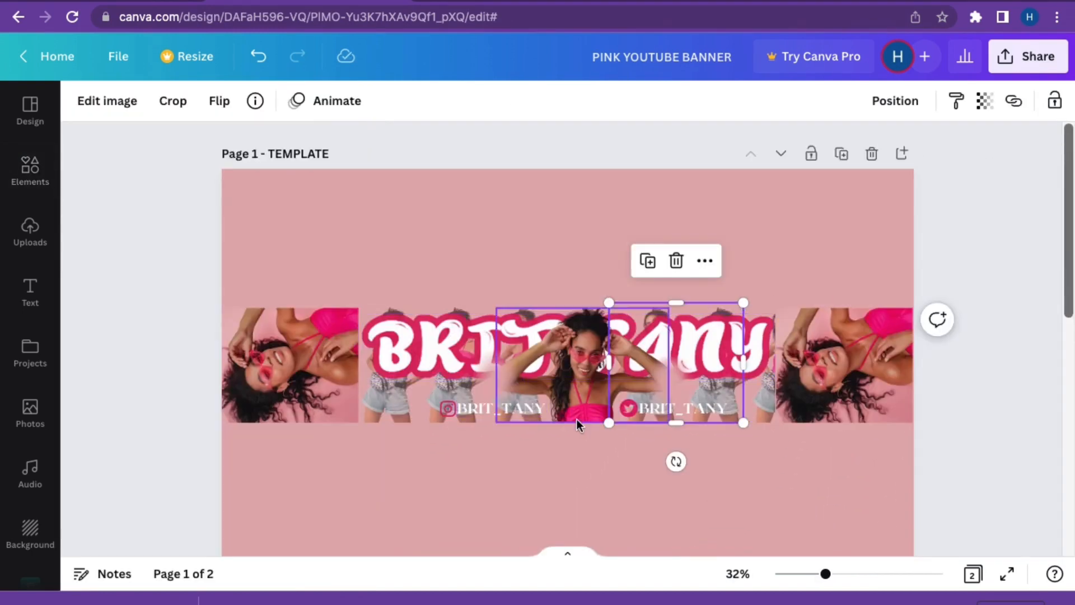
left_click(569, 448)
scroll(570, 449, "down", 1)
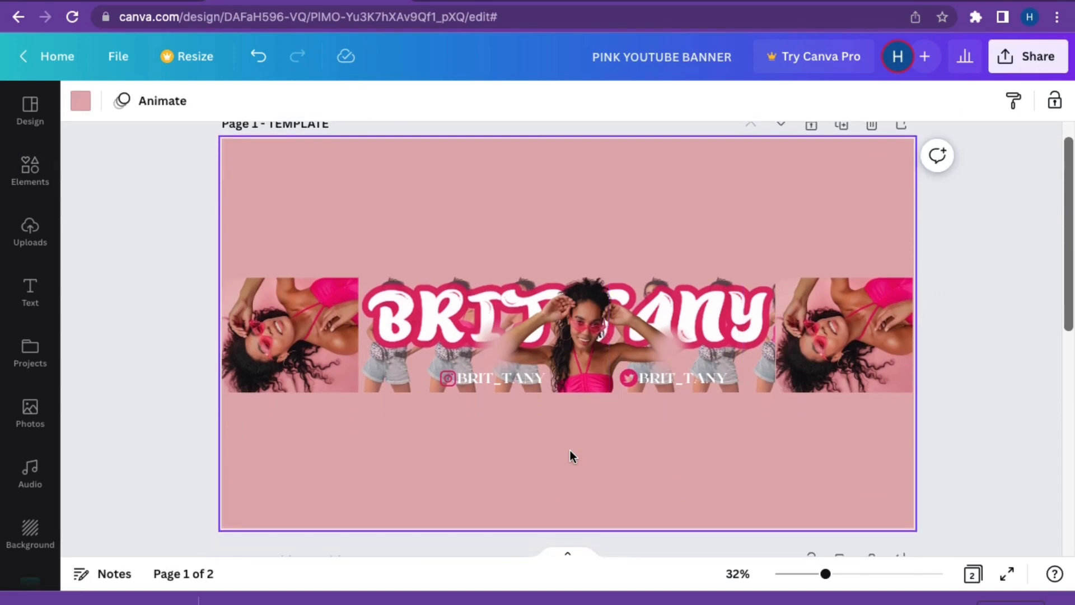
scroll(570, 449, "up", 5)
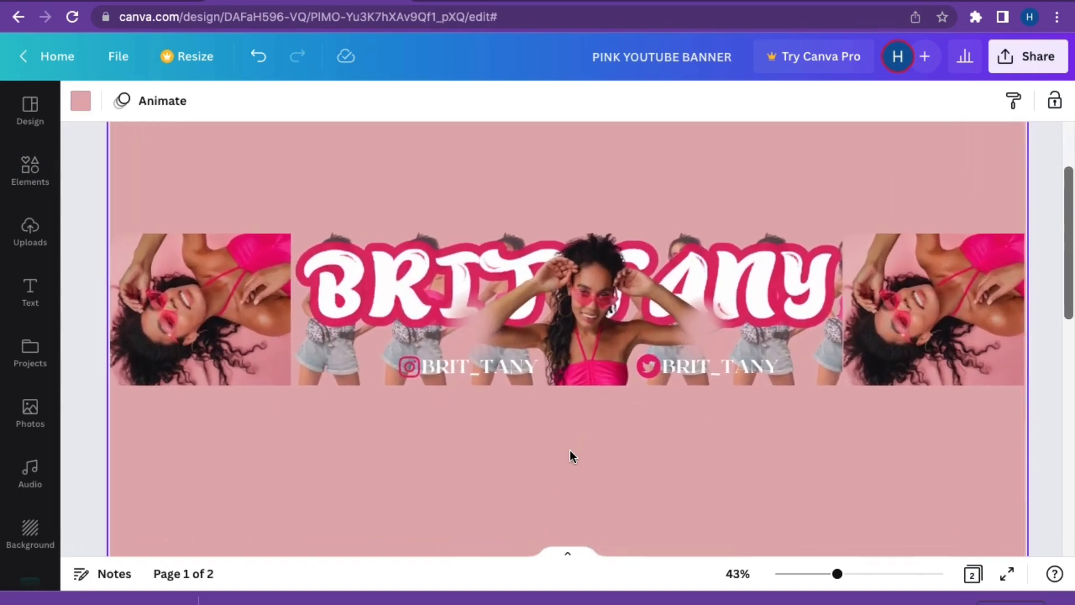
scroll(569, 450, "down", 3)
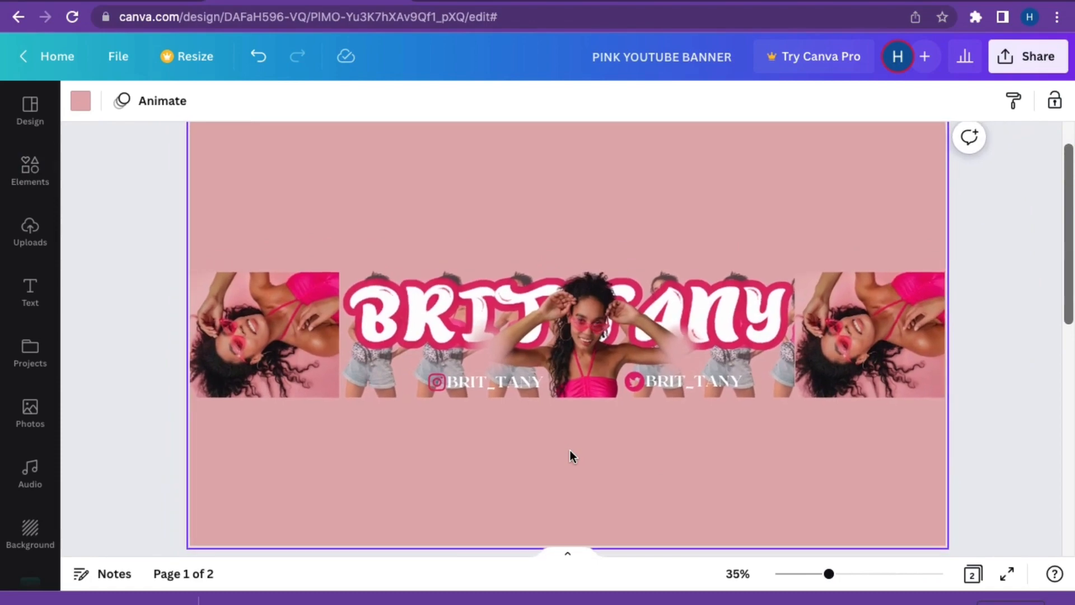
scroll(569, 449, "up", 1)
scroll(570, 449, "down", 1)
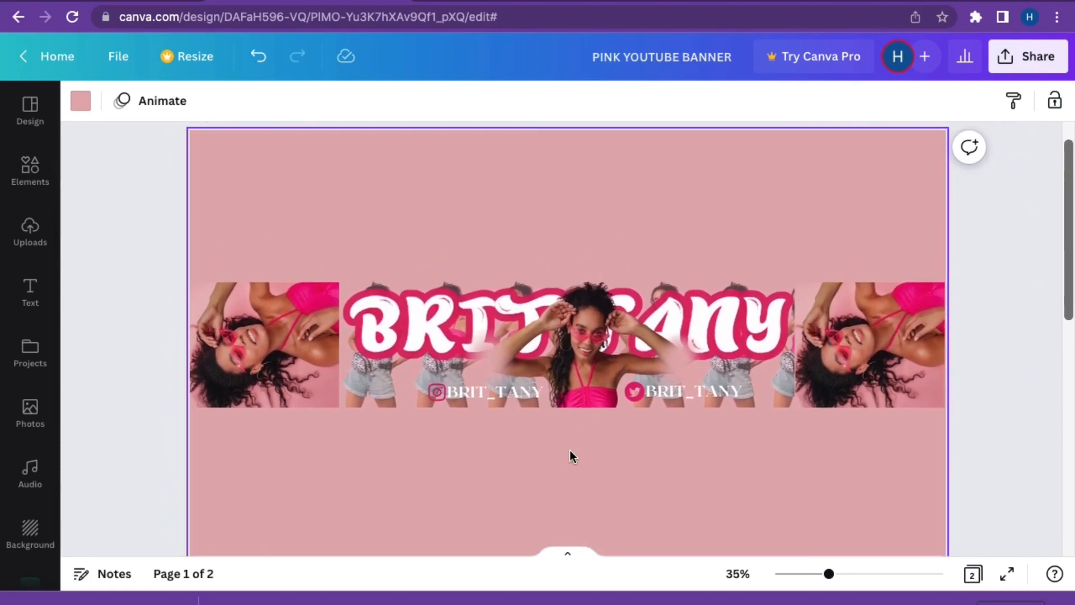